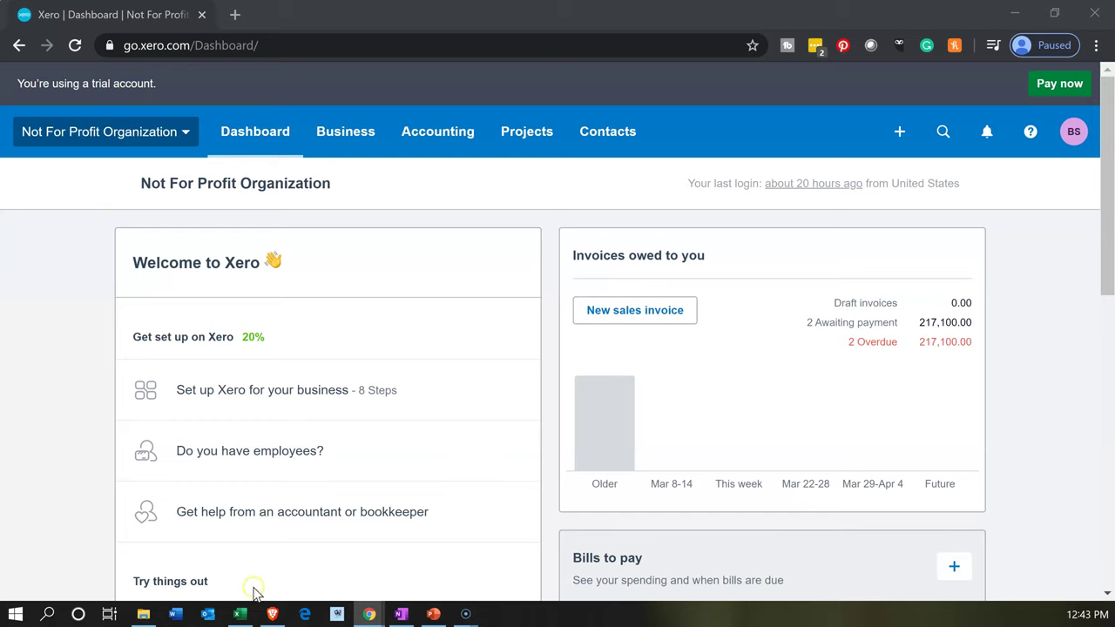
Switch to the Excel workbook and examine transaction 5's office equipment purchase and donated furniture details, including amounts and useful lives
left_click(241, 615)
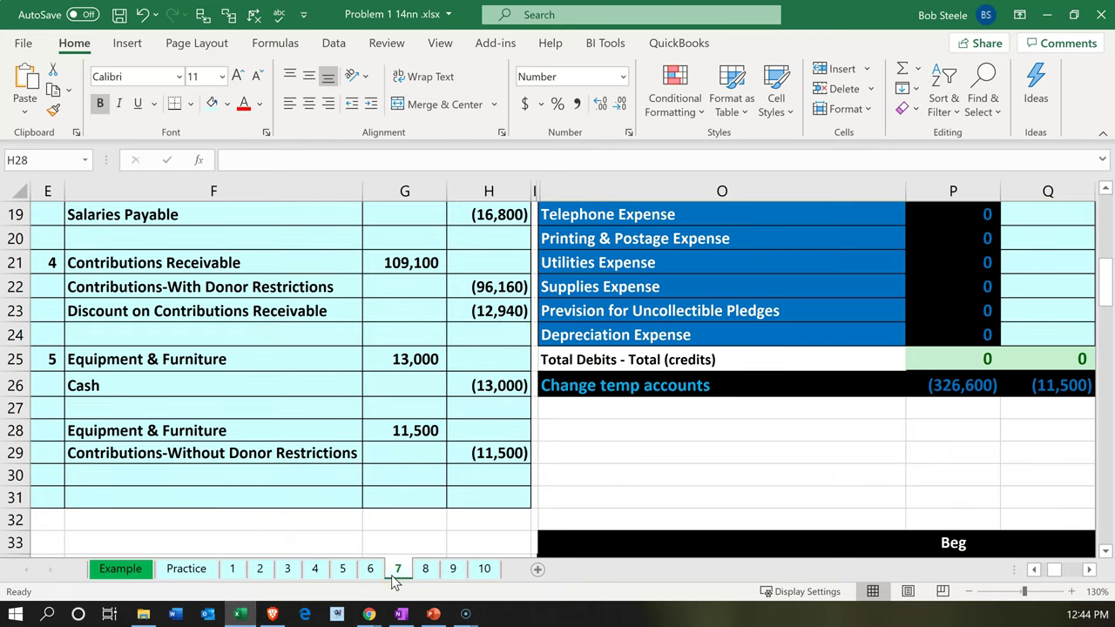
left_click(179, 387)
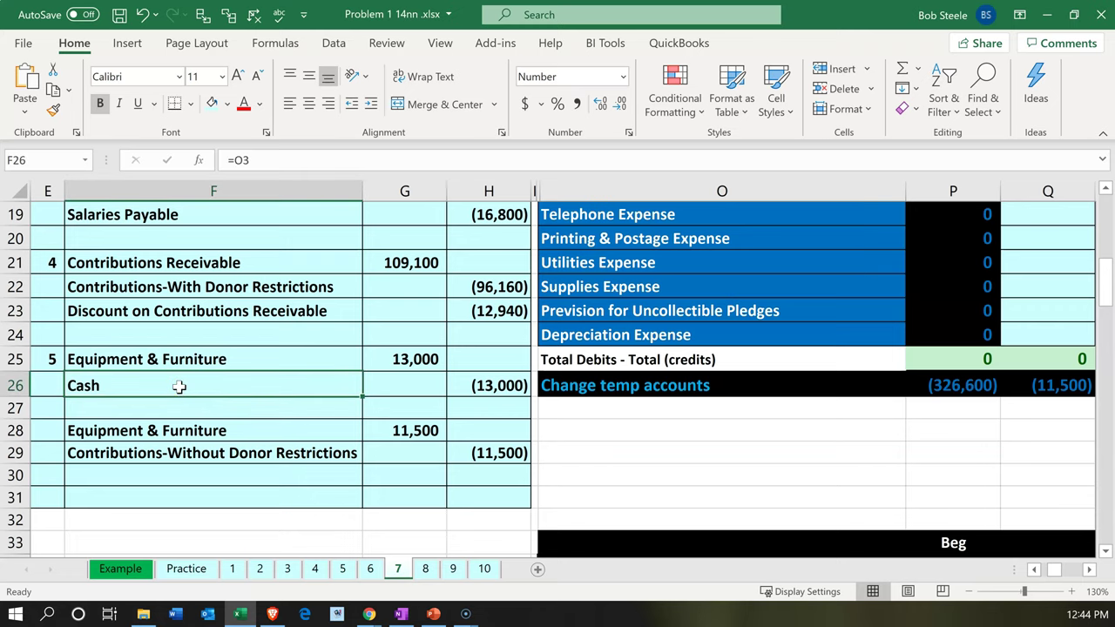
key("Left")
key("Left")
key("Left")
key("Left")
key("Left")
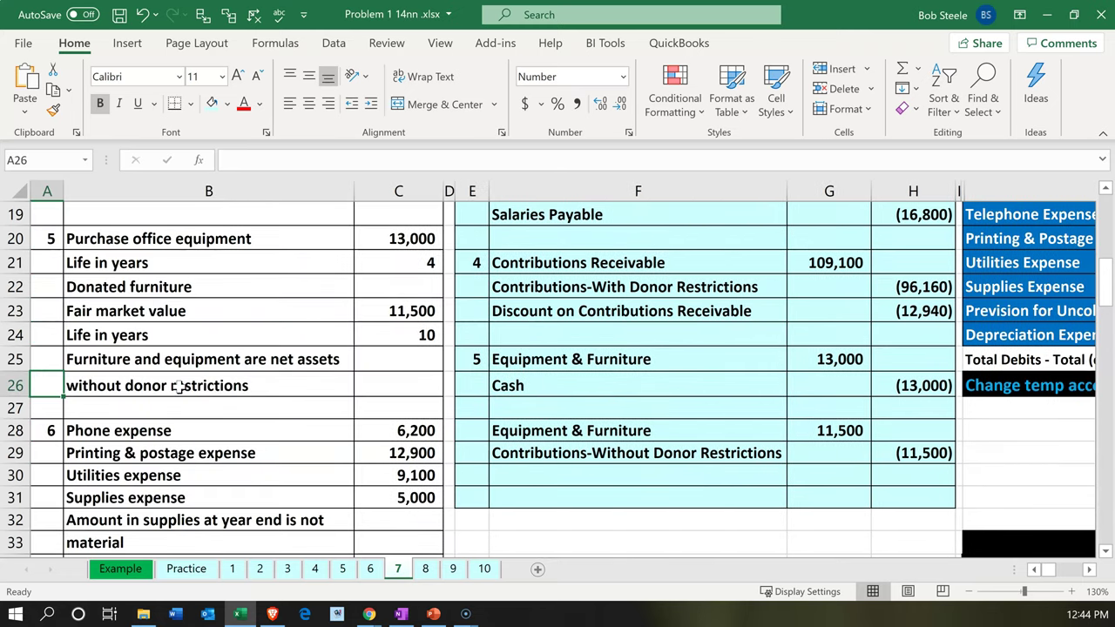
left_click(157, 246)
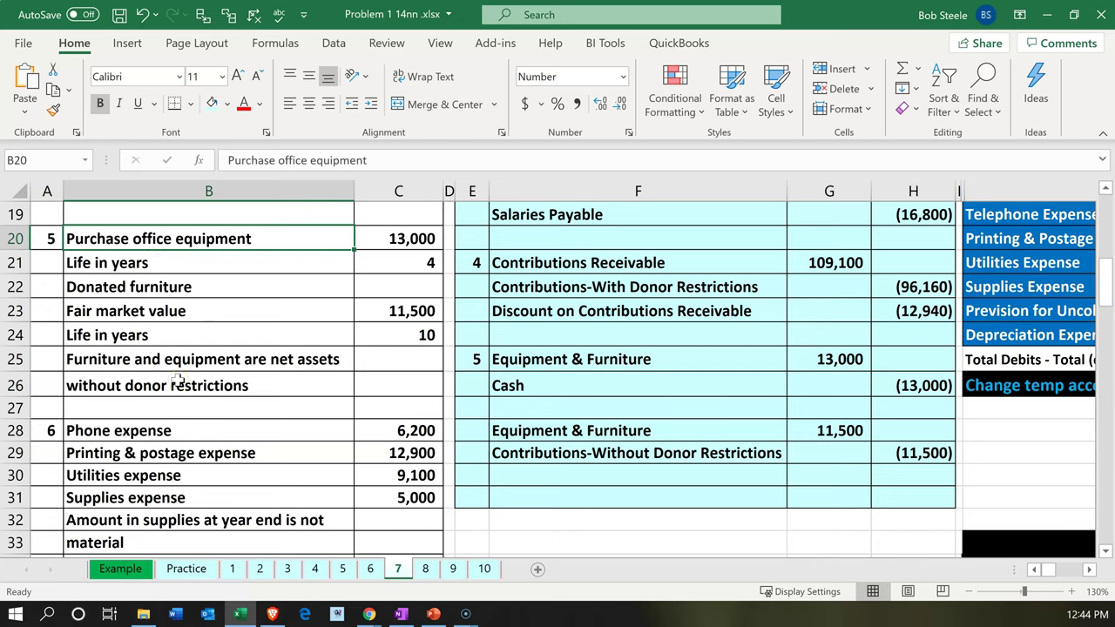
key("Right")
key("Down")
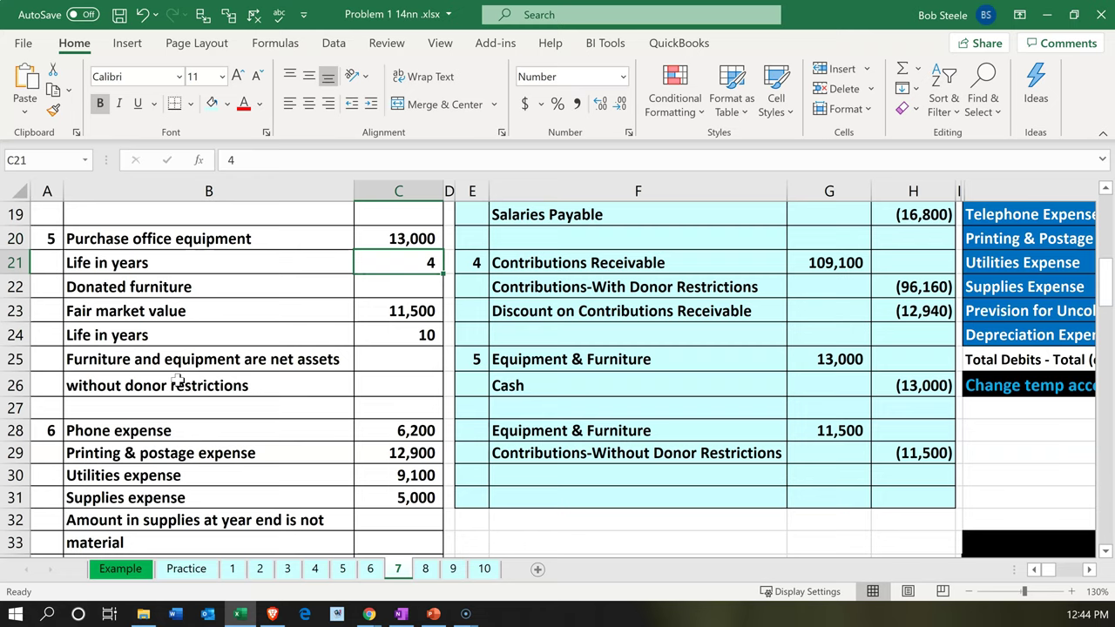
key("Down")
key("Down")
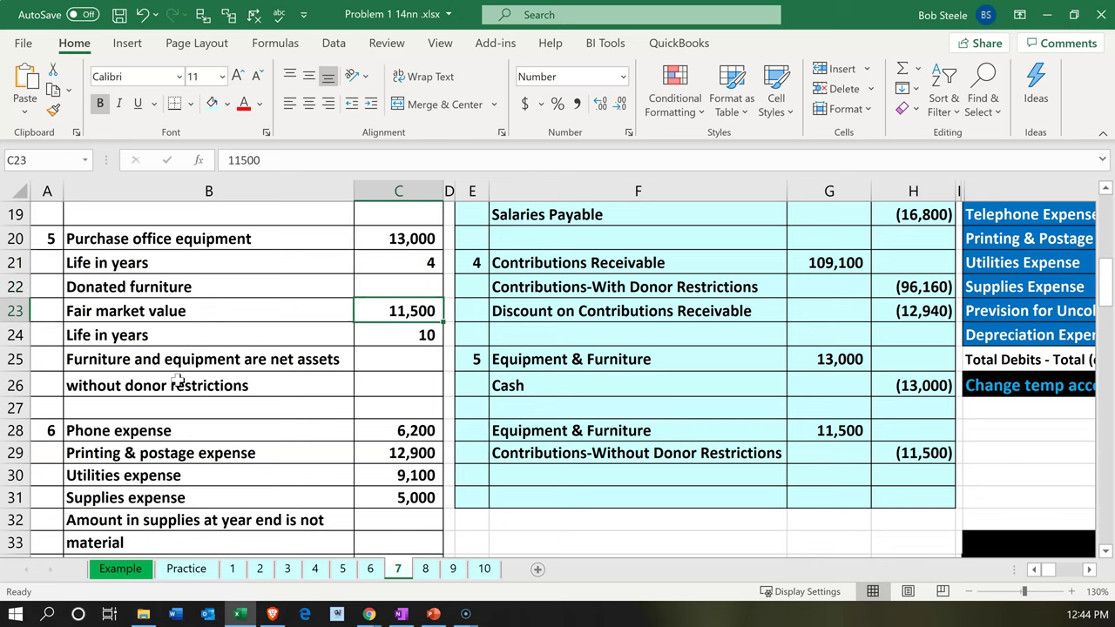
key("Left")
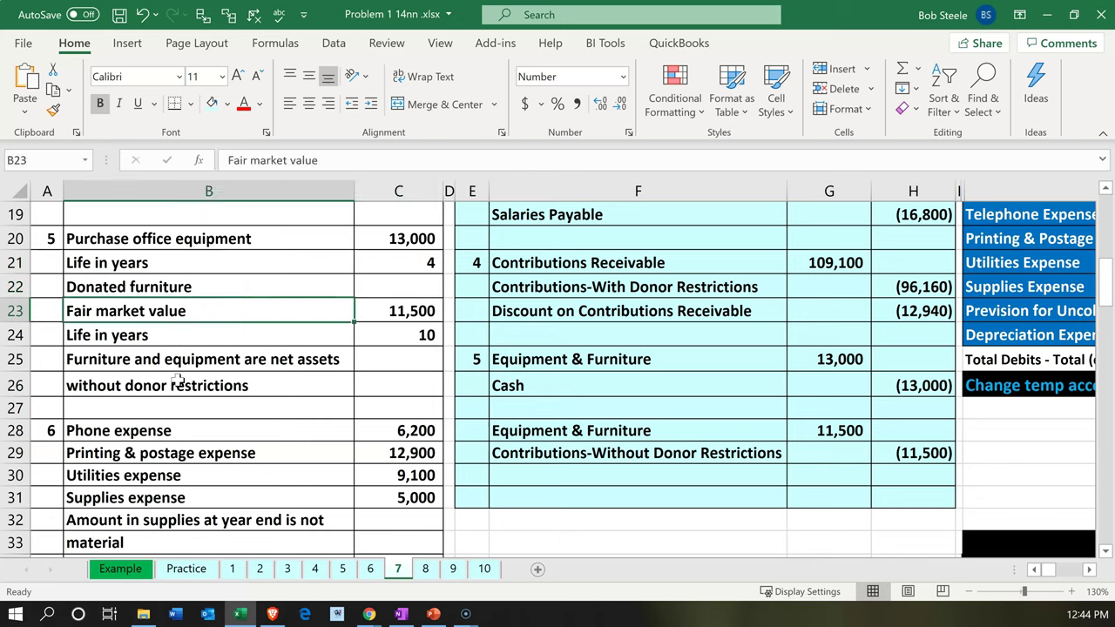
key("Right")
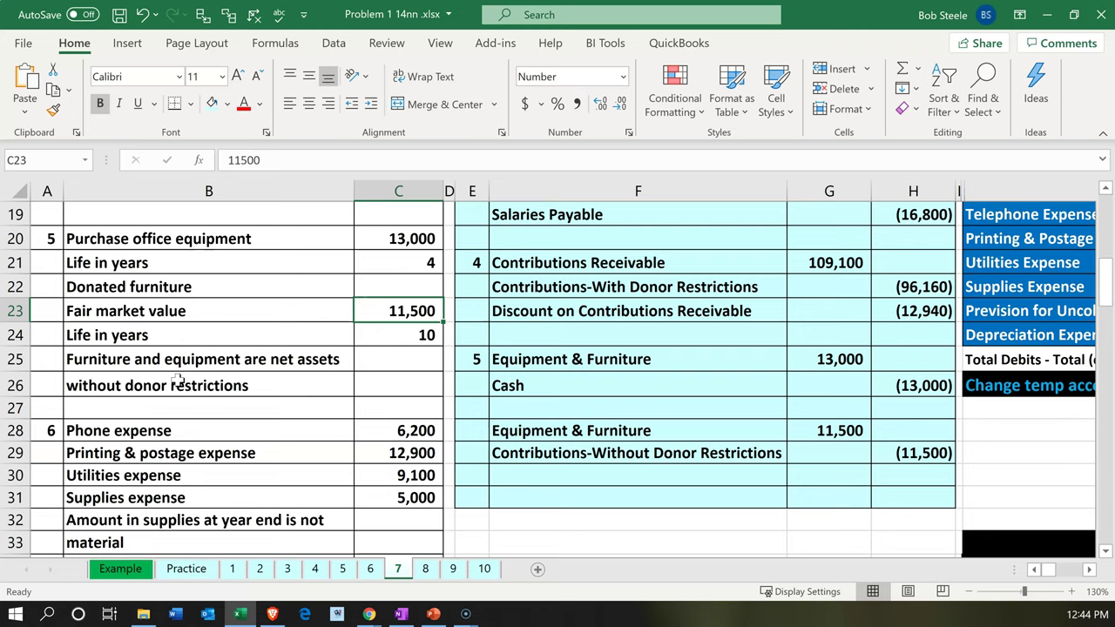
key("Down")
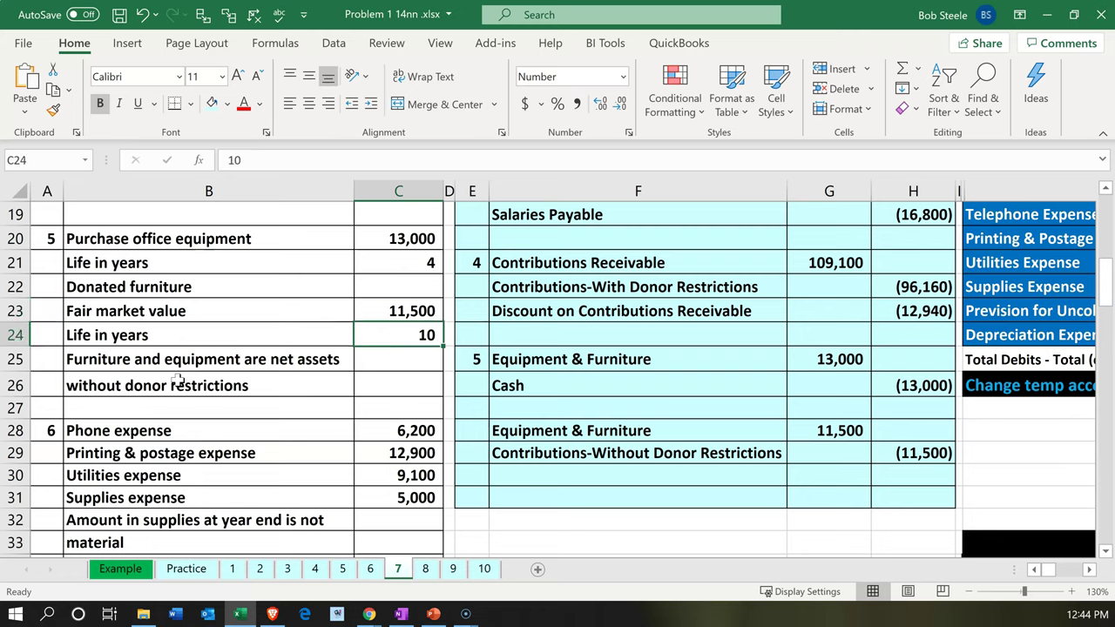
key("Up")
key("Up")
key("Up")
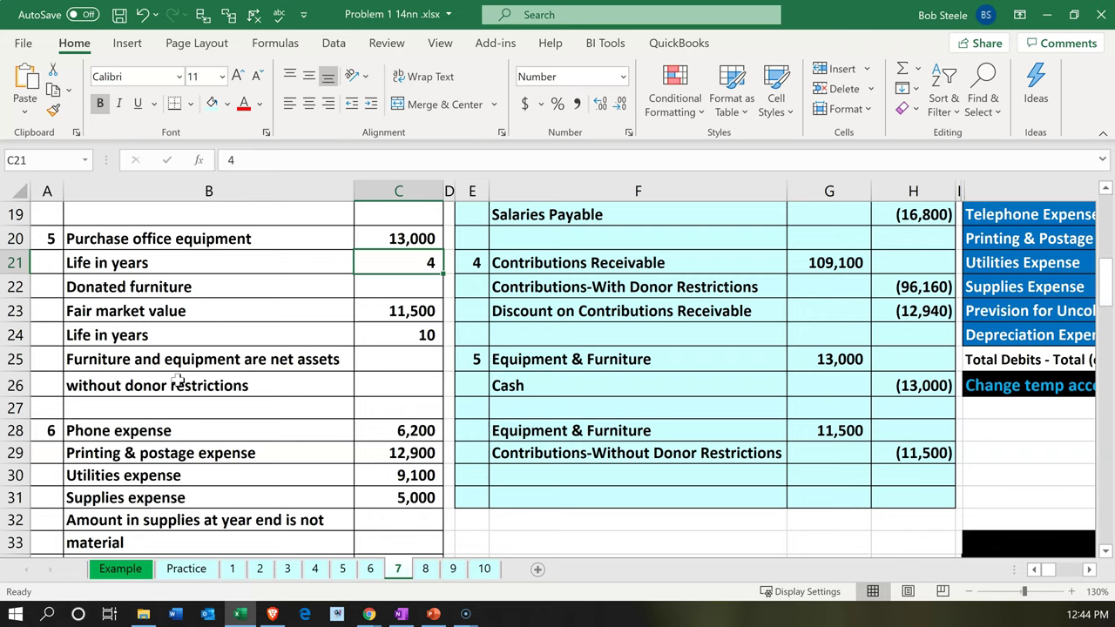
key("Down")
key("Down")
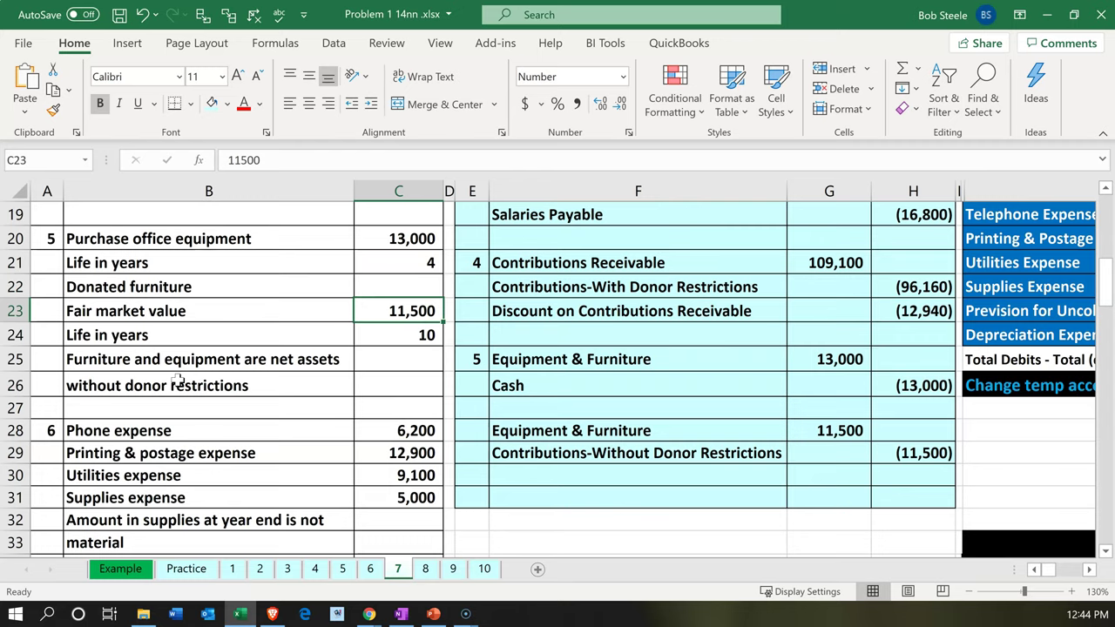
Highlight the office equipment purchase journal entry in F25:H26 with a light green fill
key("Right")
key("Right")
key("Right")
key("Right")
key("Right")
key("Right")
key("Right")
key("Right")
key("Right")
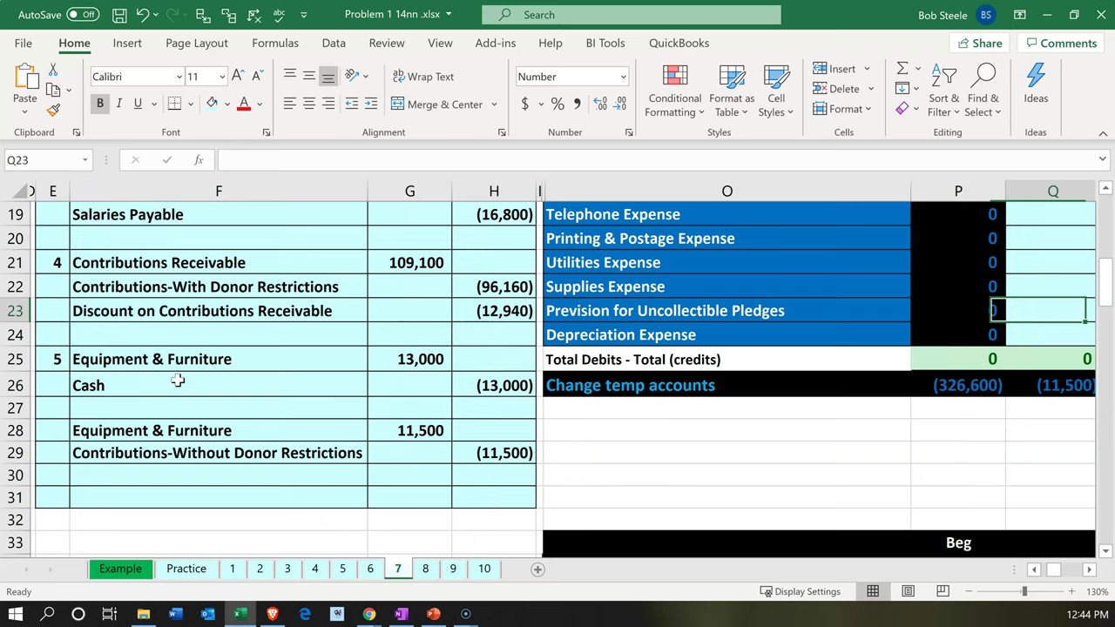
left_click_drag(215, 360, 454, 384)
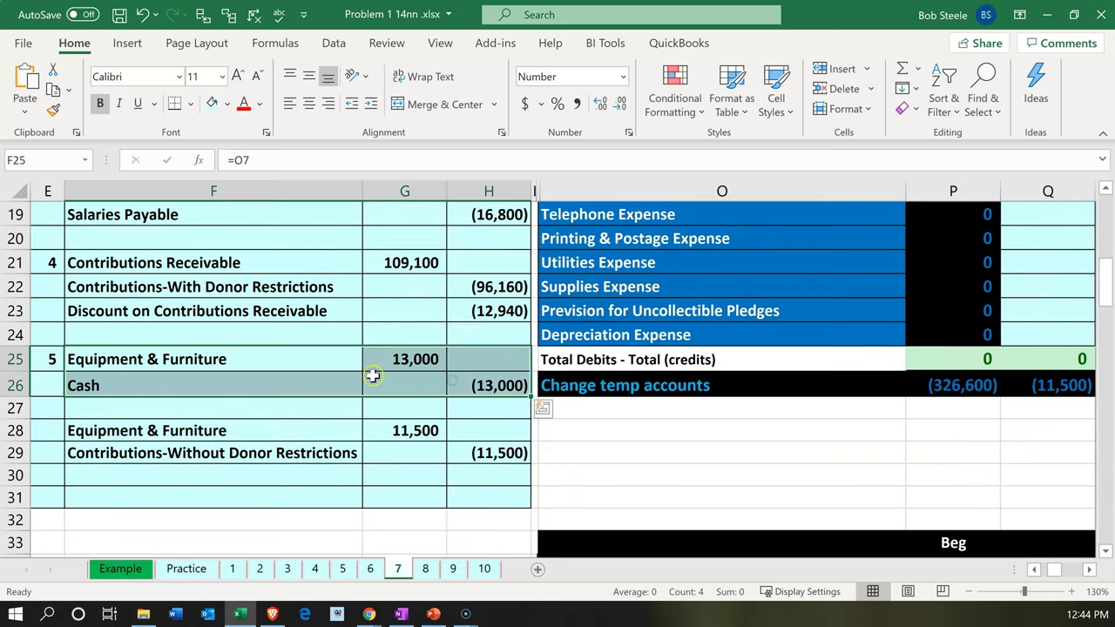
right_click(312, 375)
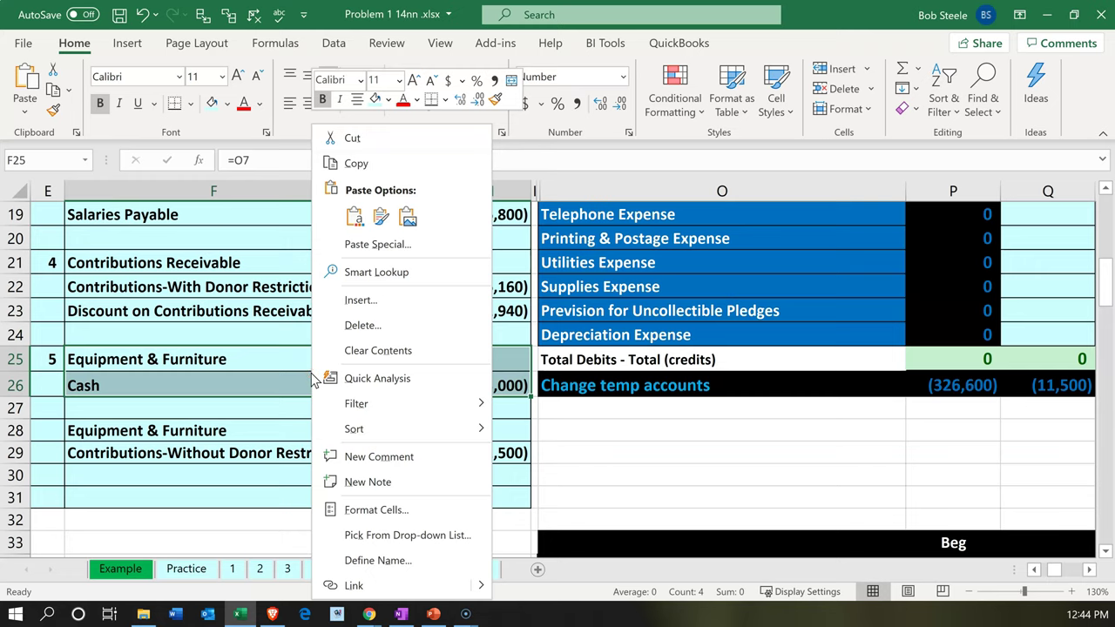
left_click(390, 99)
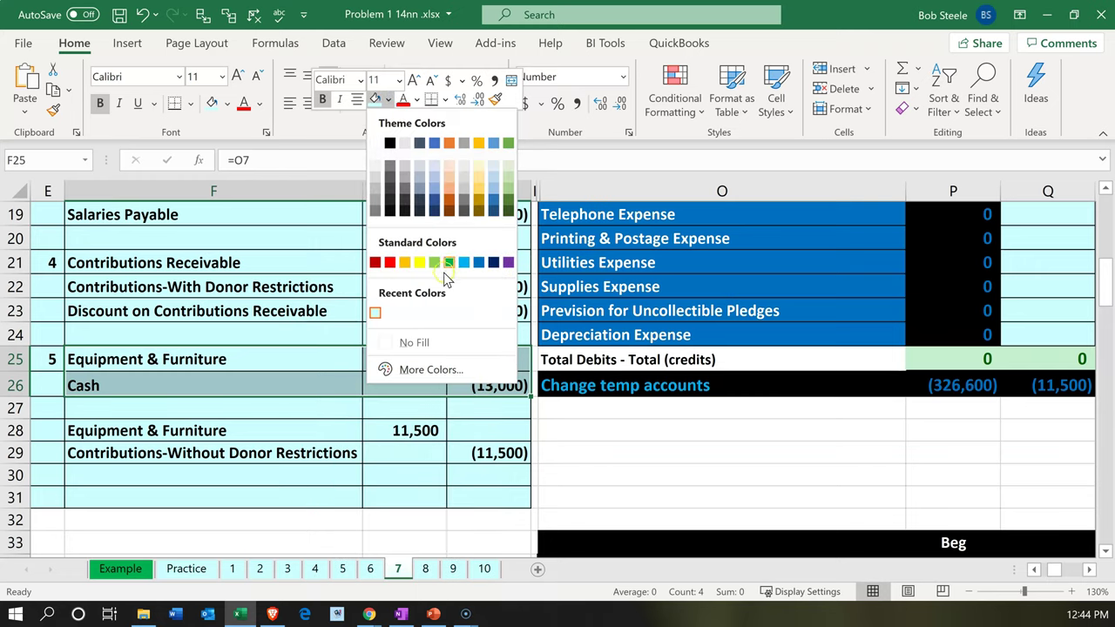
left_click(434, 264)
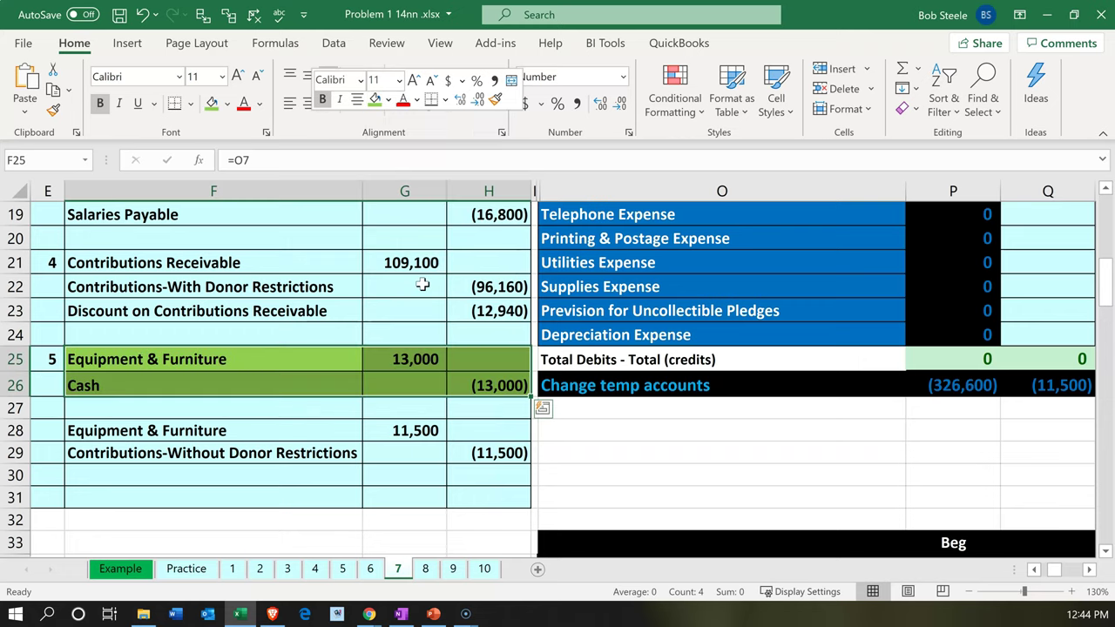
left_click(265, 413)
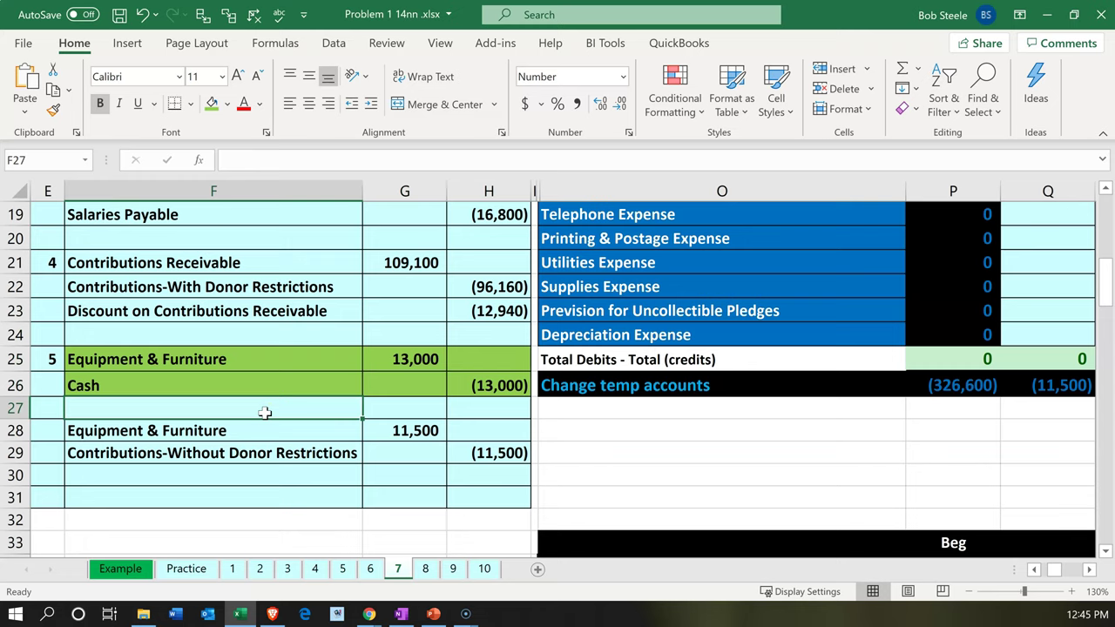
Examine the equipment purchase entry's debit and credit and the related cash and equipment adjustments and ending balances in the trial balance
left_click(461, 383)
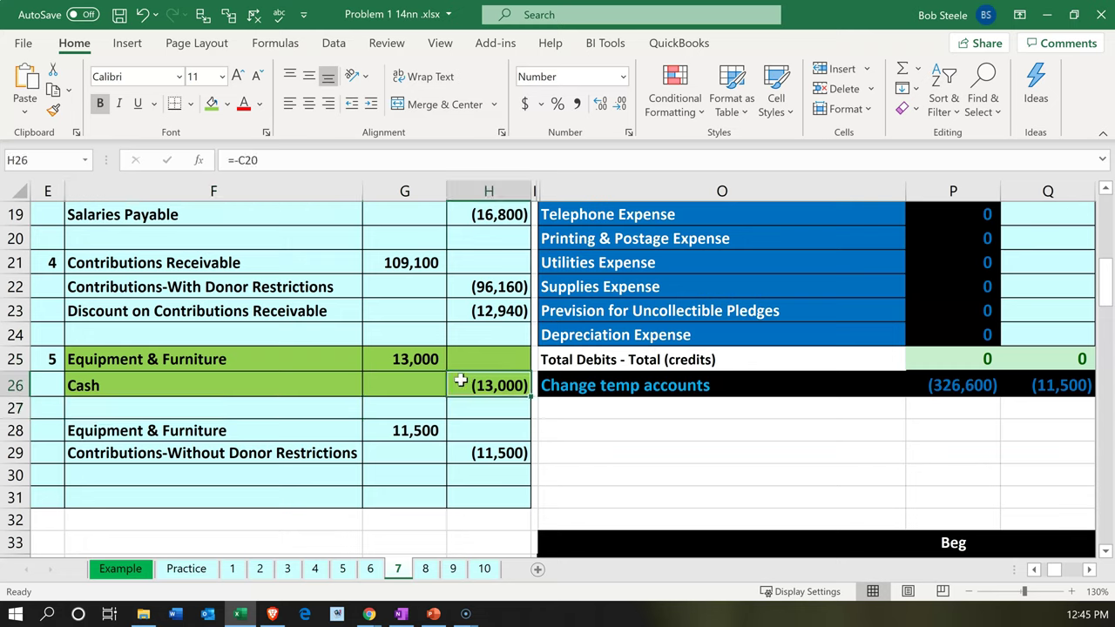
key("Left")
key("Up")
key("Left")
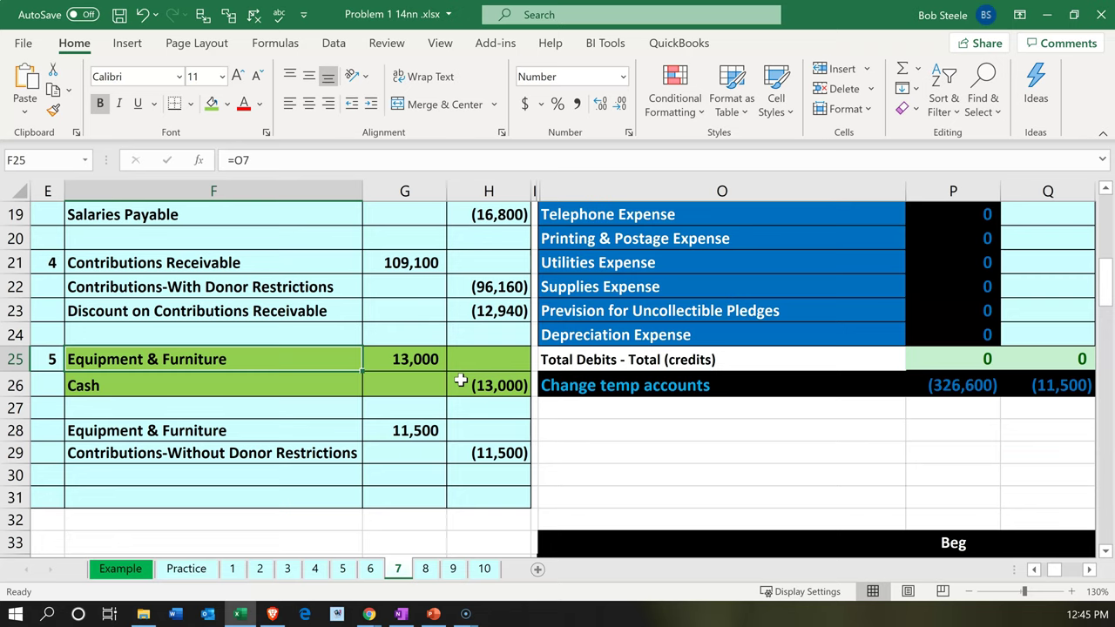
left_click(564, 338)
scroll(565, 338, "up", 6)
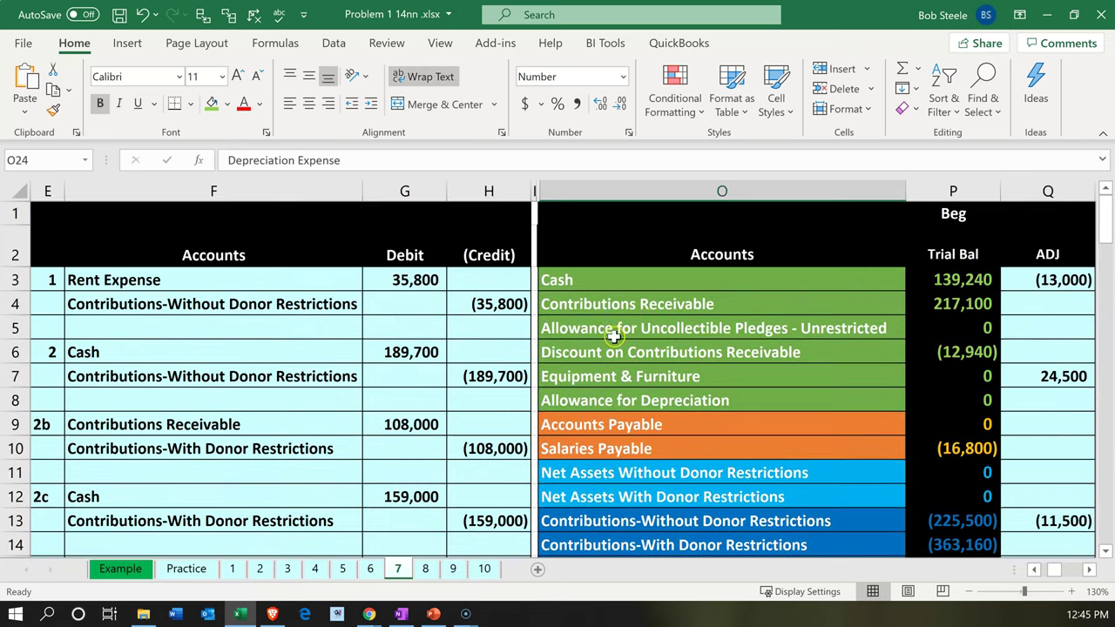
left_click(691, 302)
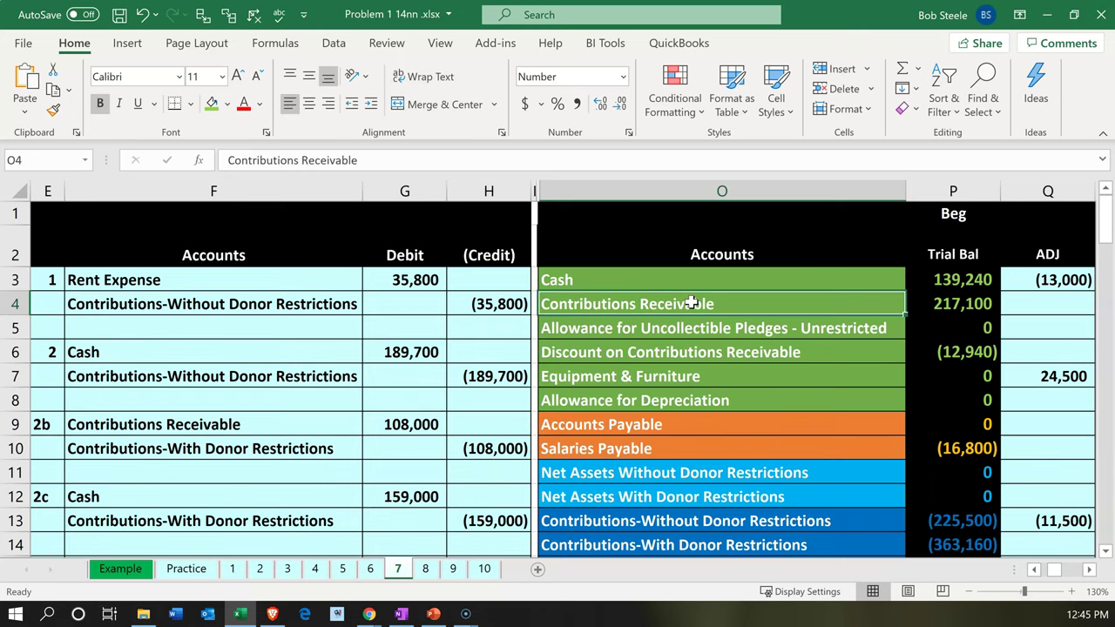
key("Right")
key("Right")
key("Right")
key("Up")
key("Down")
key("Down")
key("Down")
key("Down")
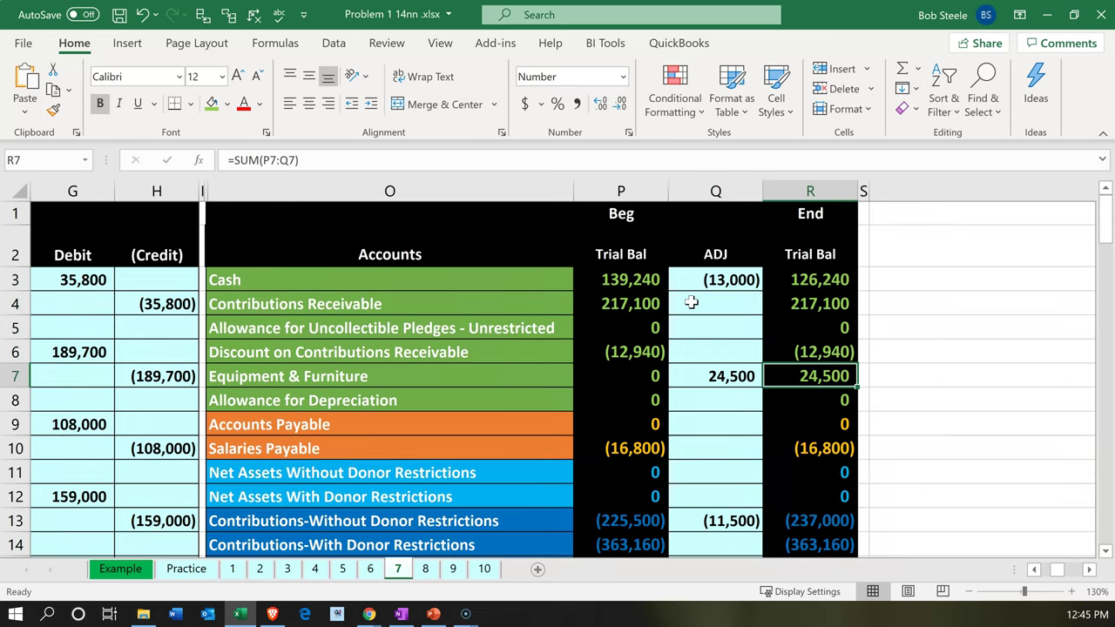
scroll(842, 326, "down", 3)
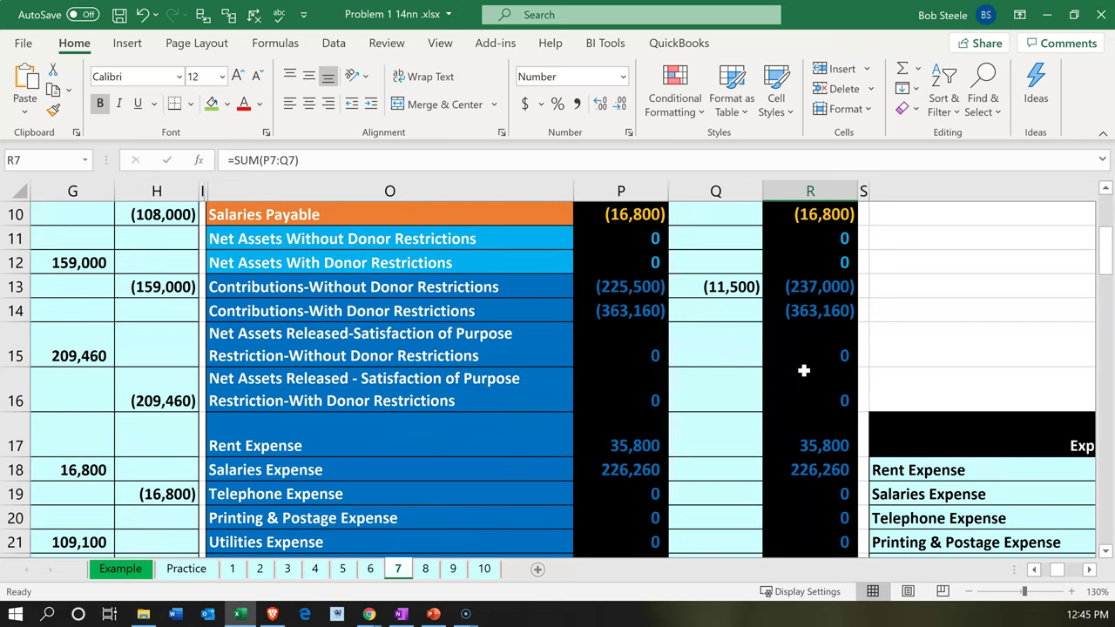
scroll(802, 372, "up", 1)
scroll(802, 372, "up", 2)
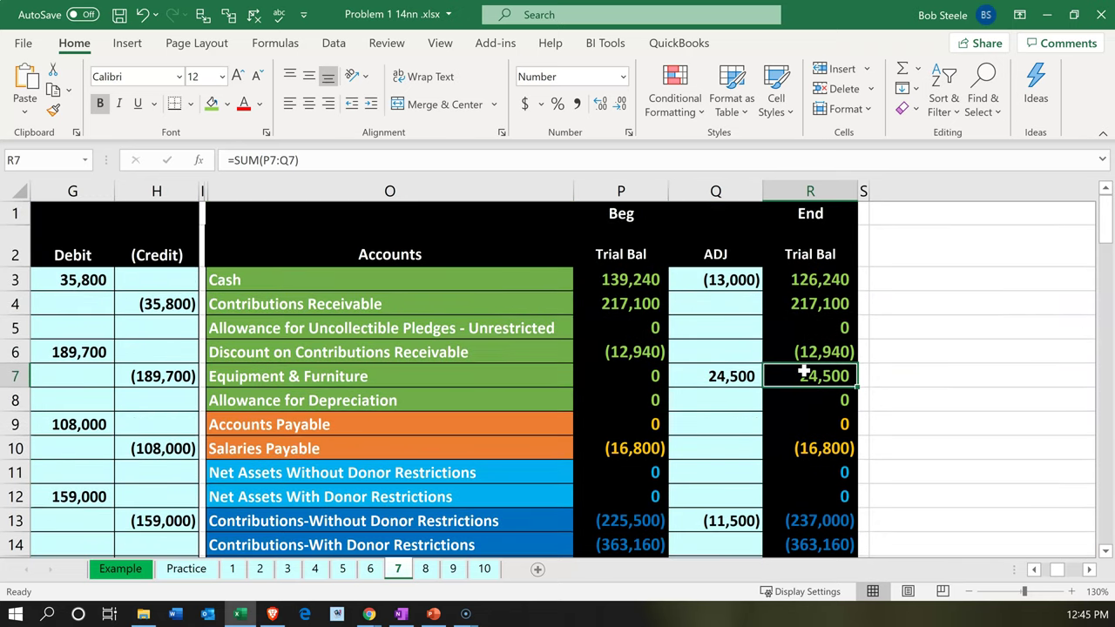
Switch to Xero in the browser and start a new spend money transaction paid from the Checking Account
left_click(239, 614)
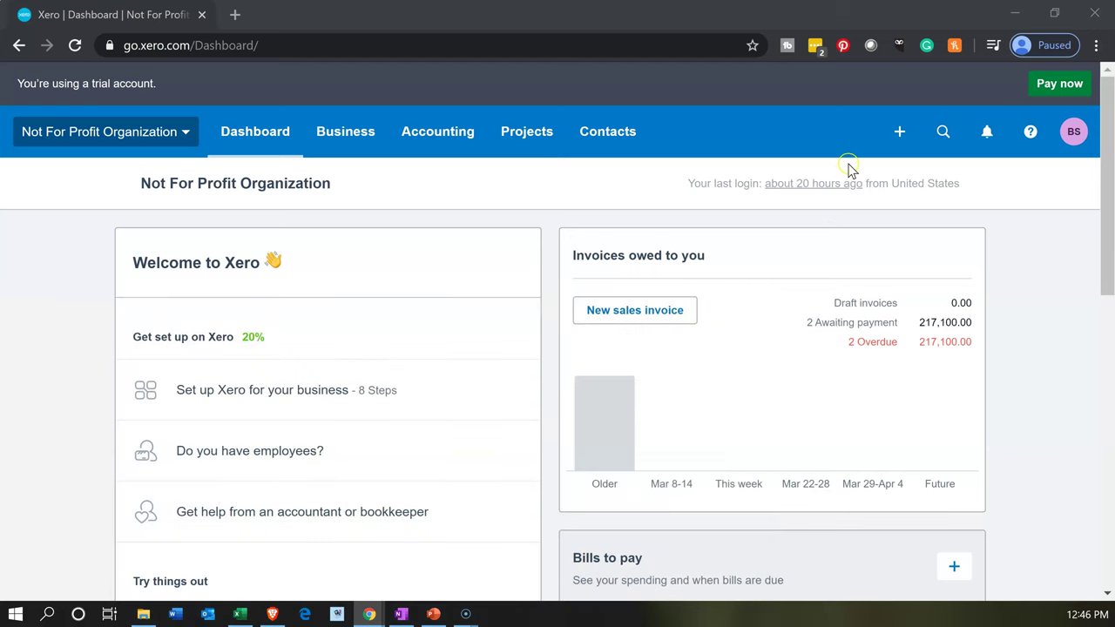
left_click(899, 135)
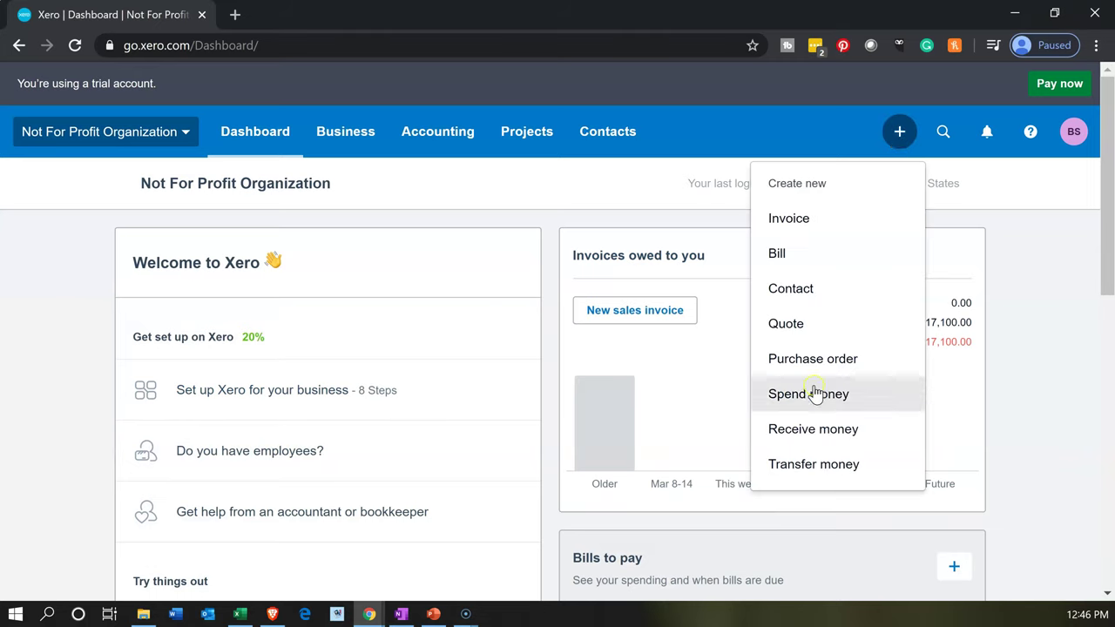
left_click(807, 413)
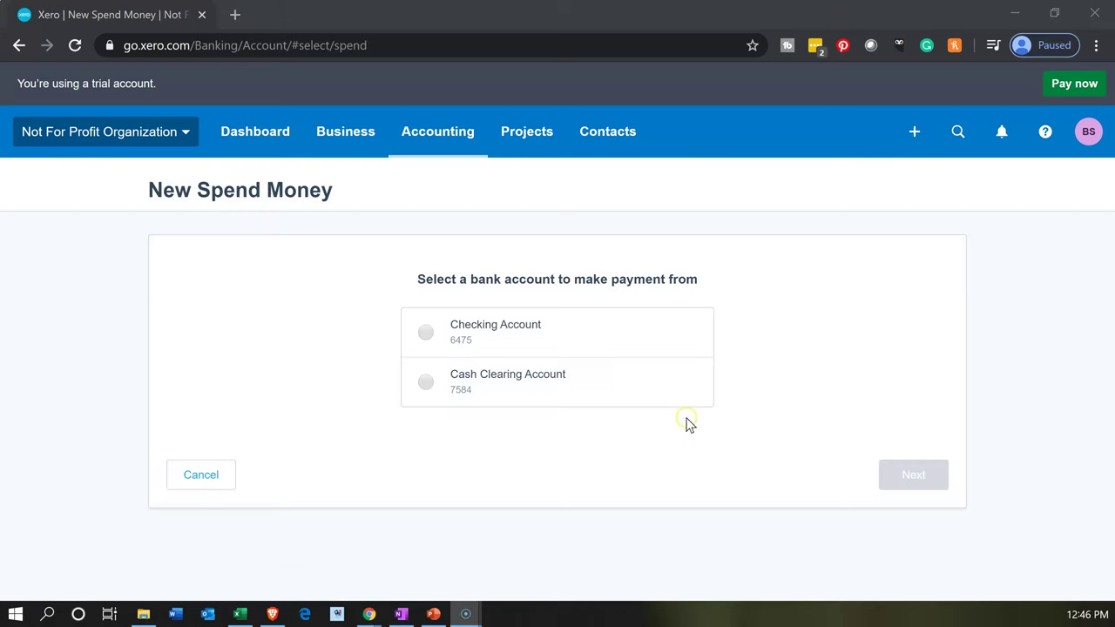
left_click(445, 347)
left_click(426, 334)
left_click(908, 482)
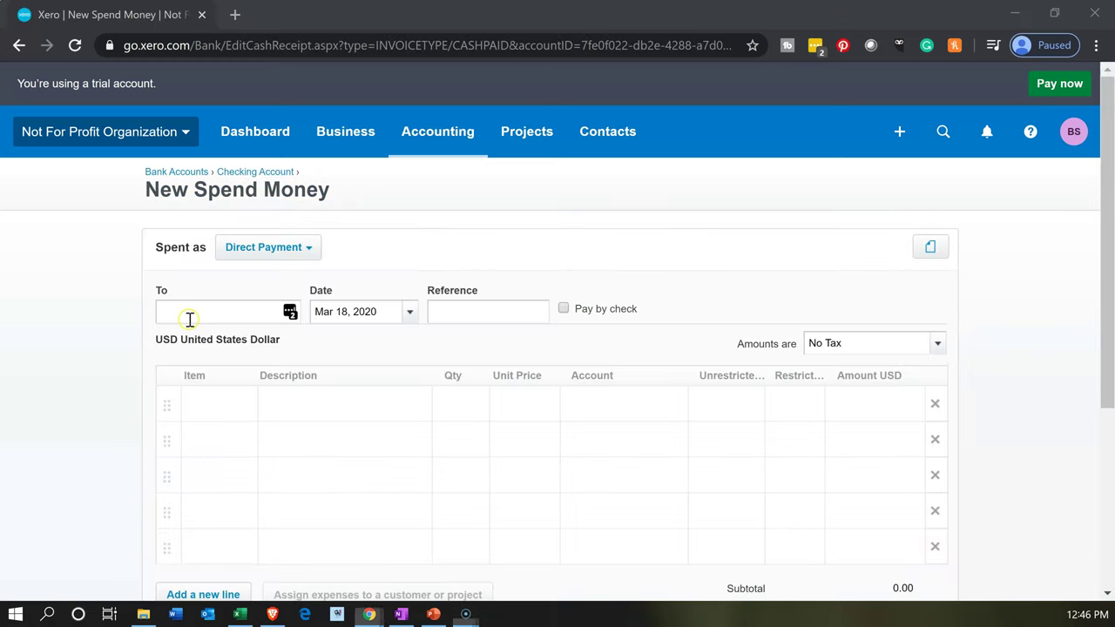
Enter Office Depot as the new payee of the payment
type("Office d")
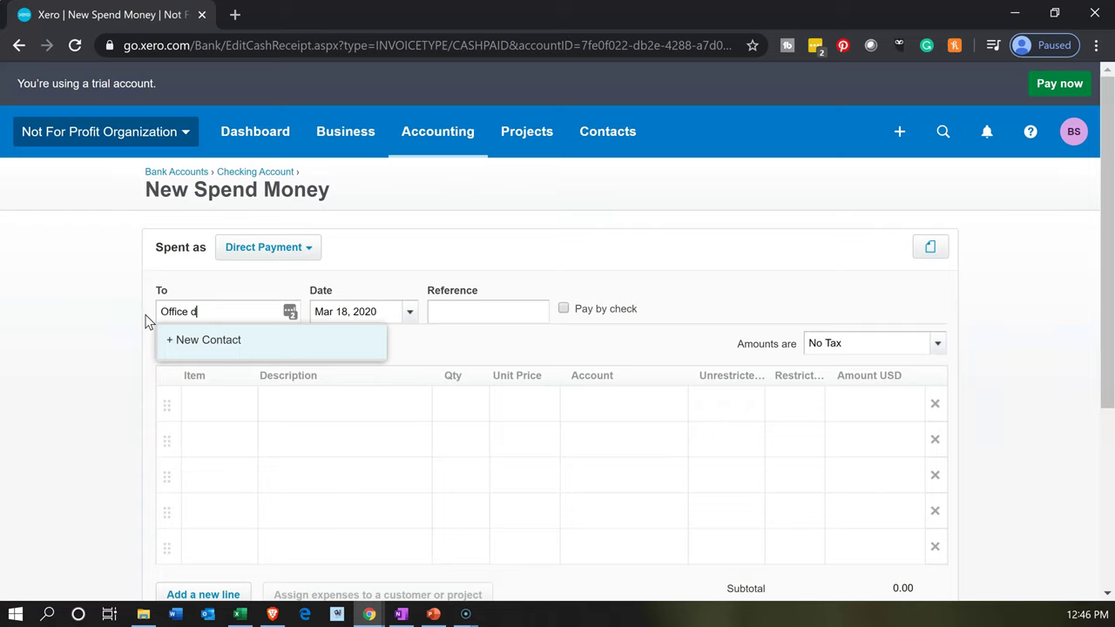
key("BackSpace")
type("Dep")
type("ot")
key("Tab")
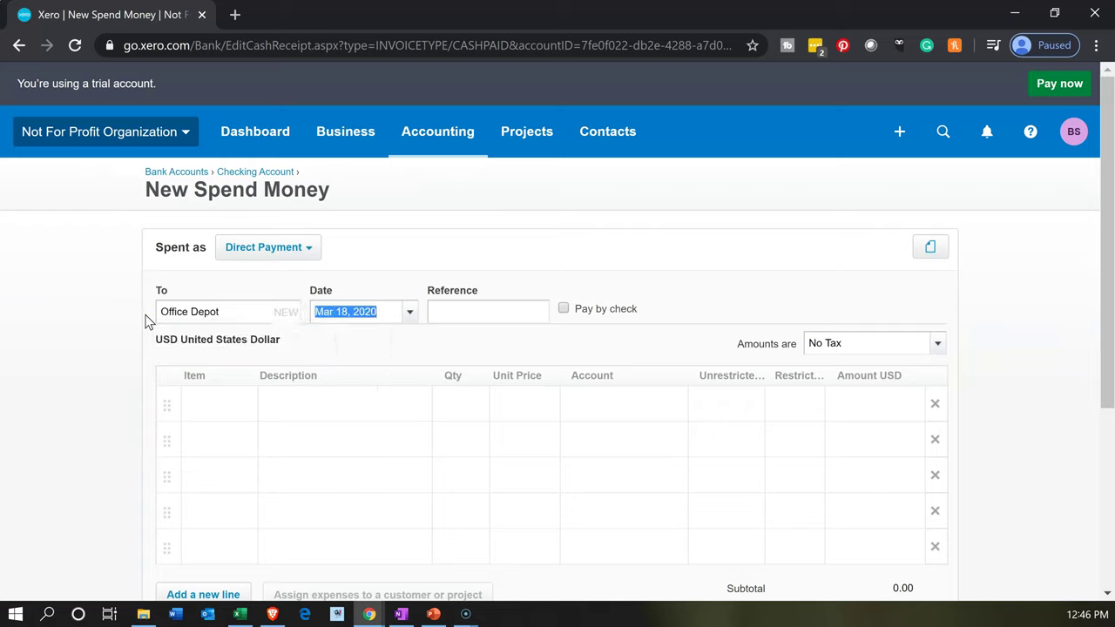
Set the payment date to Jan 8, 2020
left_click(409, 312)
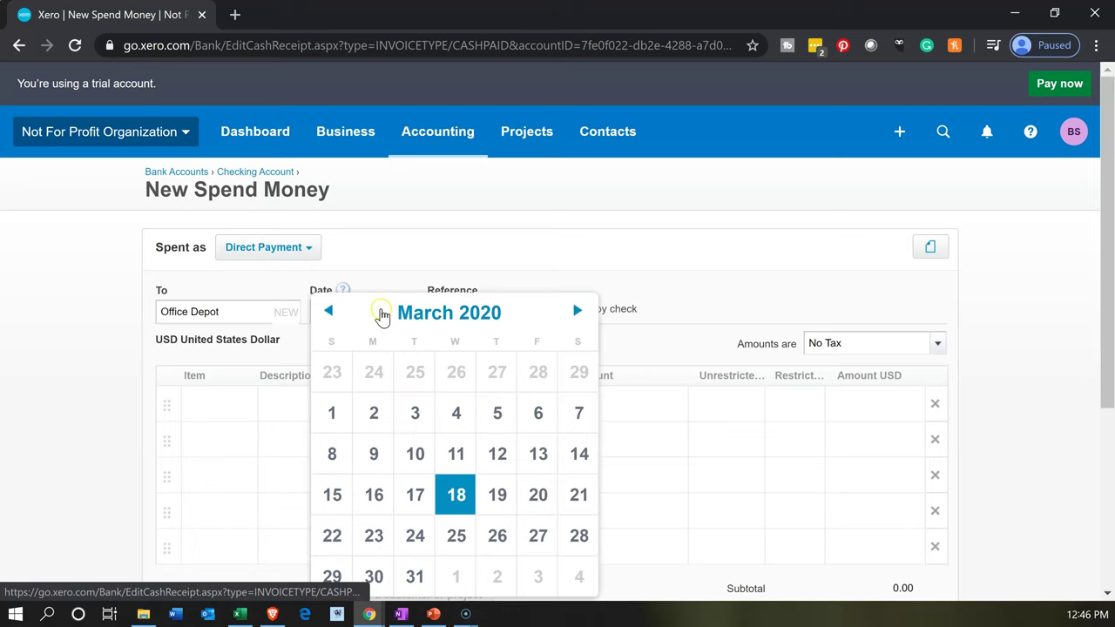
left_click(324, 316)
left_click(324, 315)
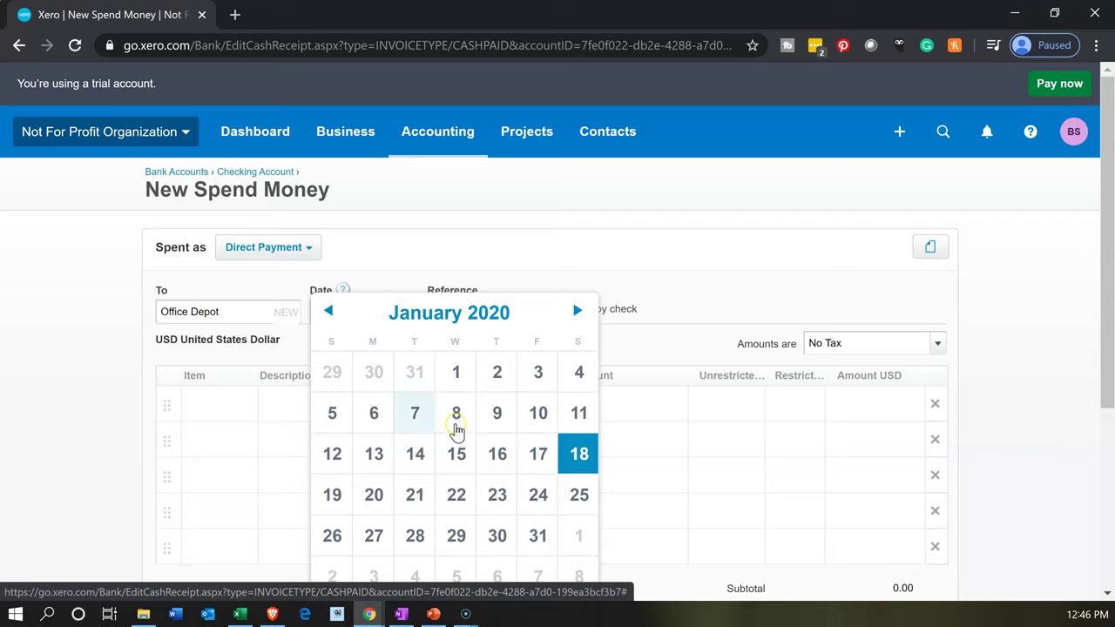
left_click(455, 427)
key("Tab")
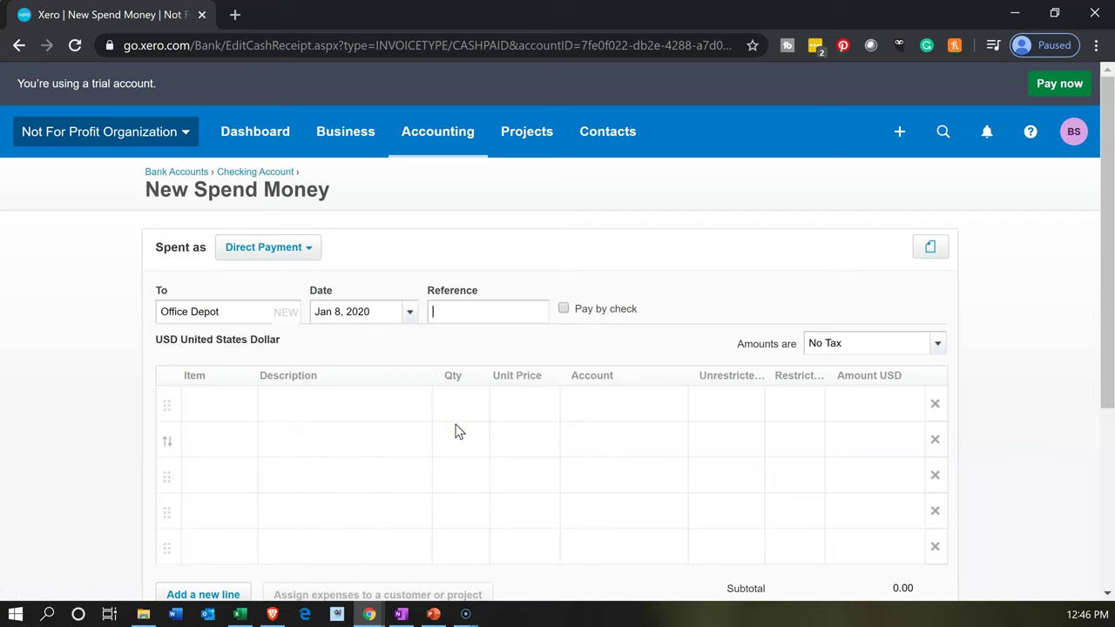
Leave the reference and item blank and describe the first line as "Purchase of furniture"
key("Tab")
key("Tab")
key("Tab")
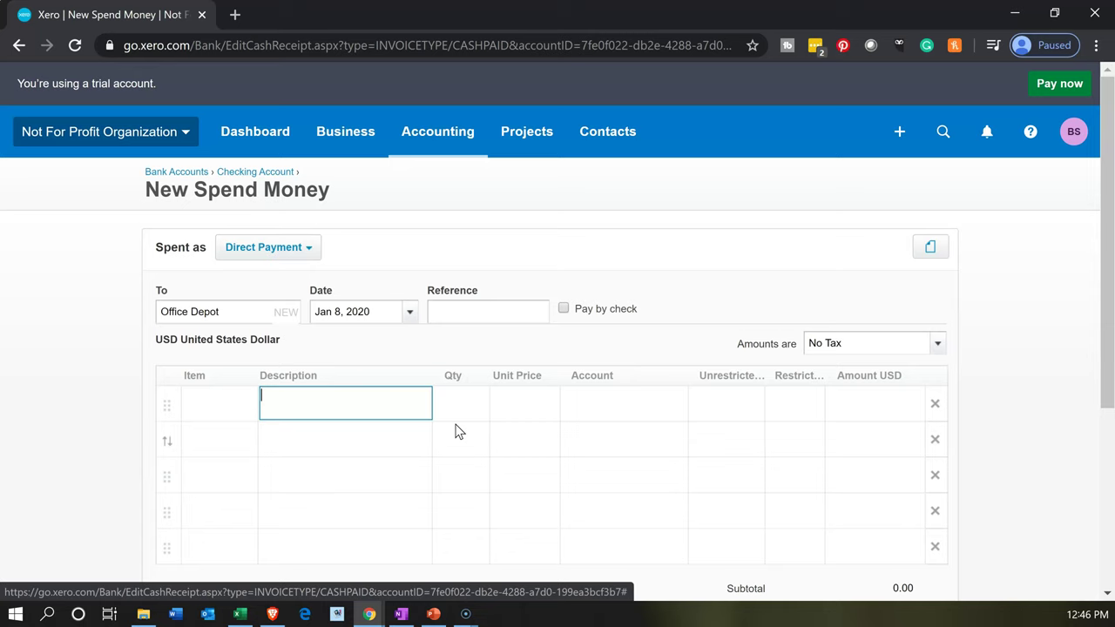
type("Purchase of furniture")
key("Tab")
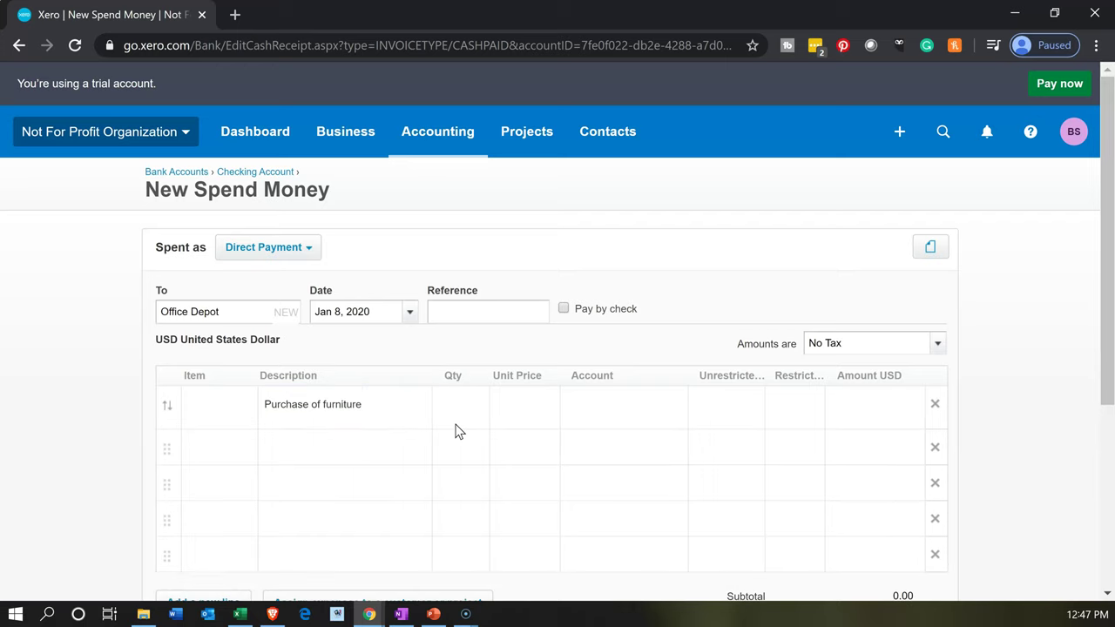
Set the quantity of the "Purchase of furniture" line to 1
type("1")
key("Tab")
Switch to the Excel workbook and look up the cash amount in the transaction 5 journal entry on sheet 7
left_click(259, 616)
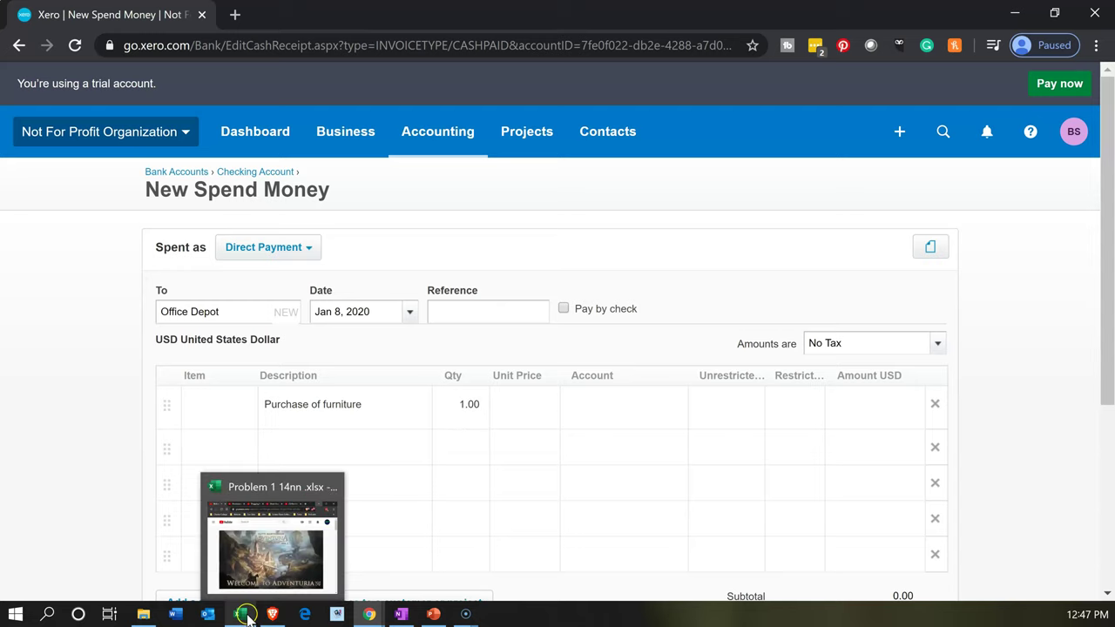
left_click(244, 616)
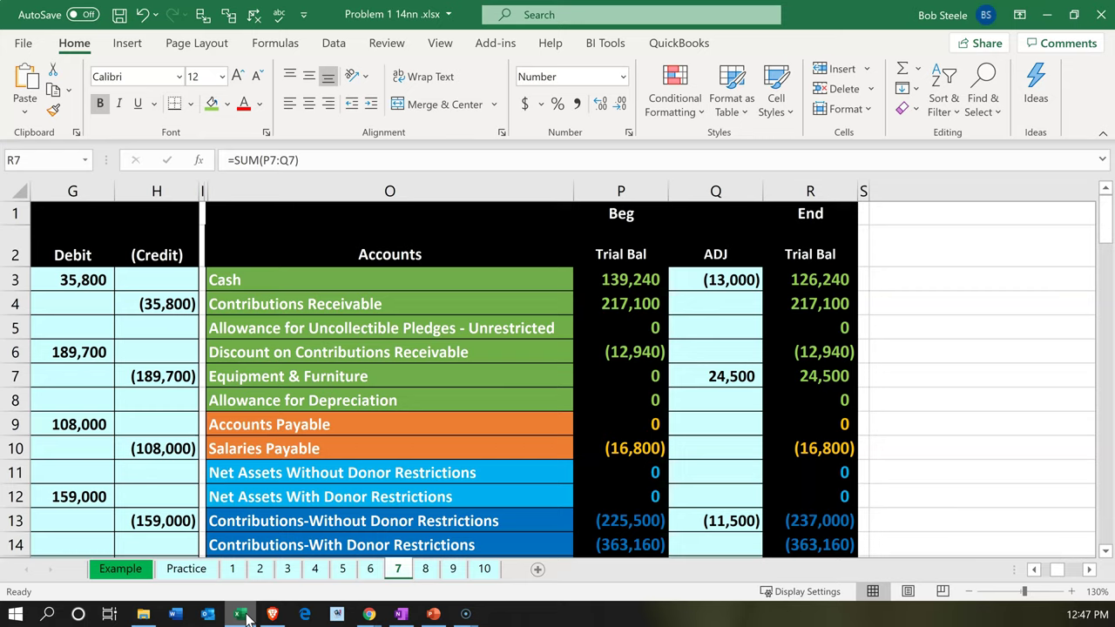
left_click(704, 279)
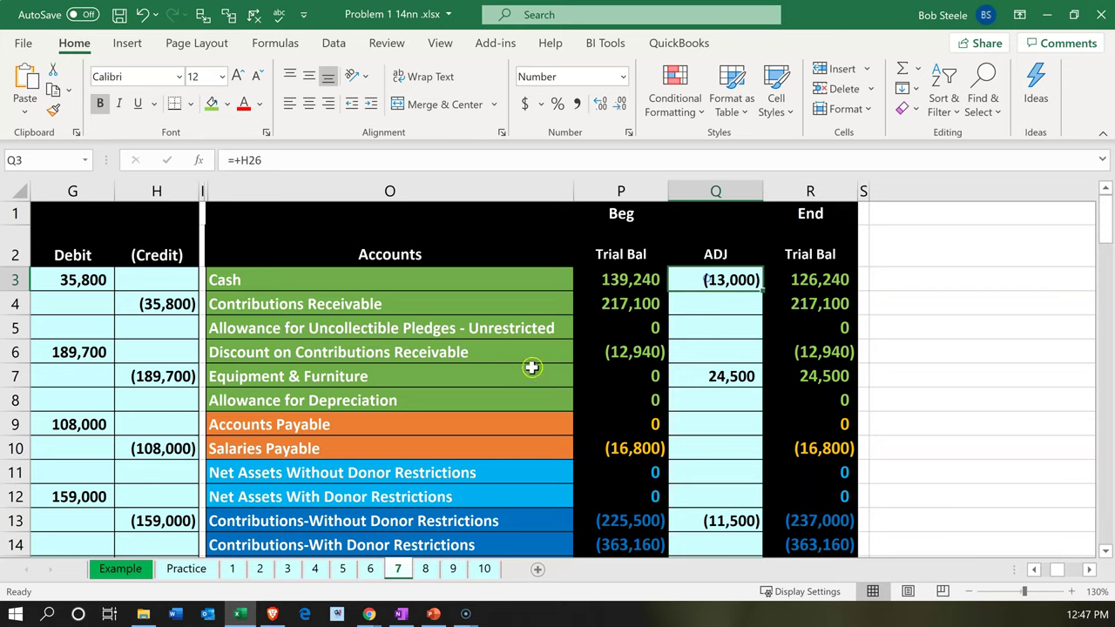
left_click(307, 481)
key("Left")
key("Left")
key("Left")
key("Left")
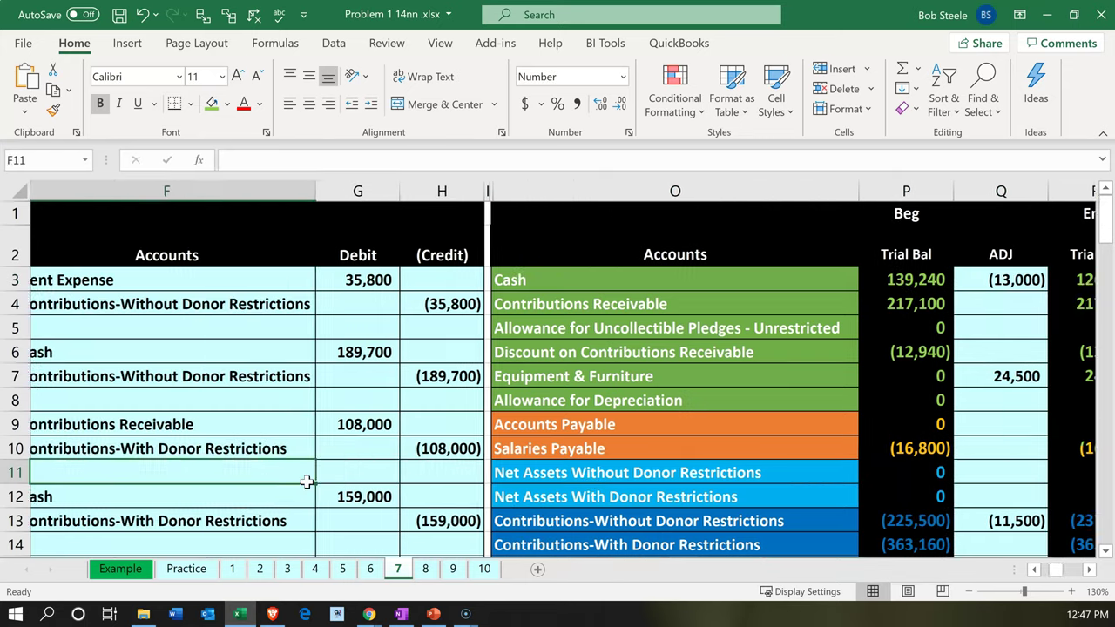
key("Left")
key("Page_Down")
key("Page_Down")
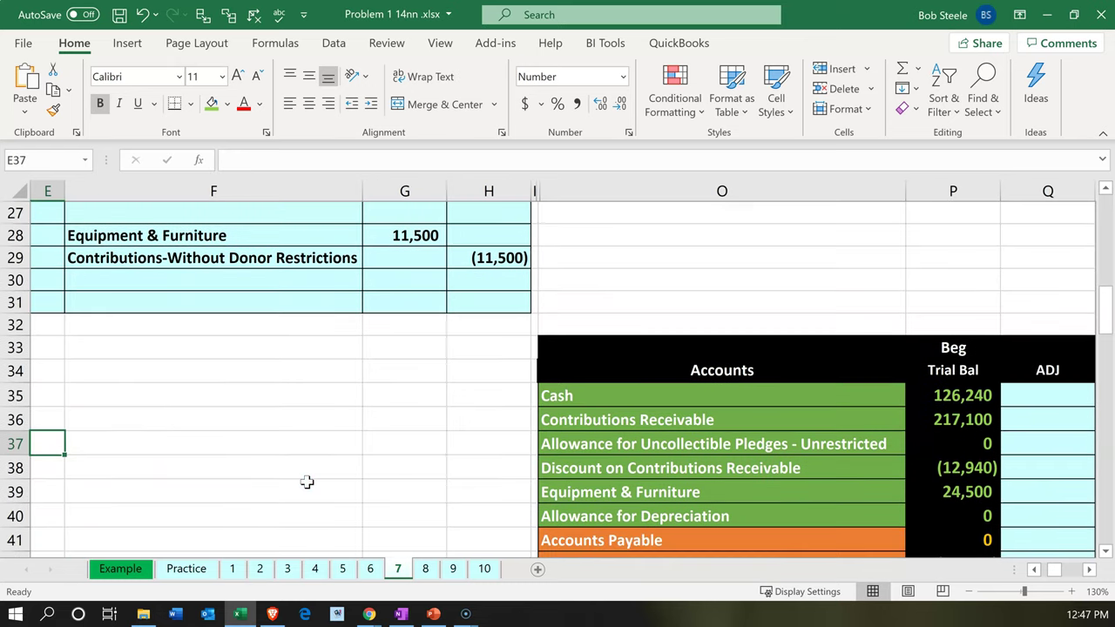
scroll(307, 481, "up", 2)
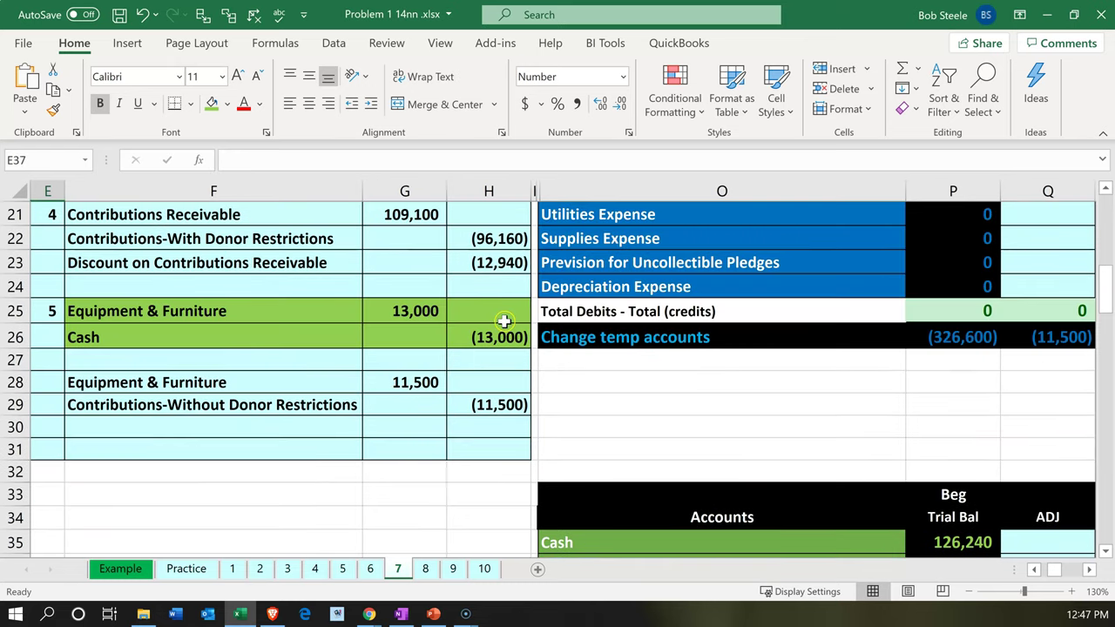
Return to Xero in the browser and set the furniture line's unit price to 13,000
left_click(1046, 15)
left_click(535, 407)
left_click(537, 403)
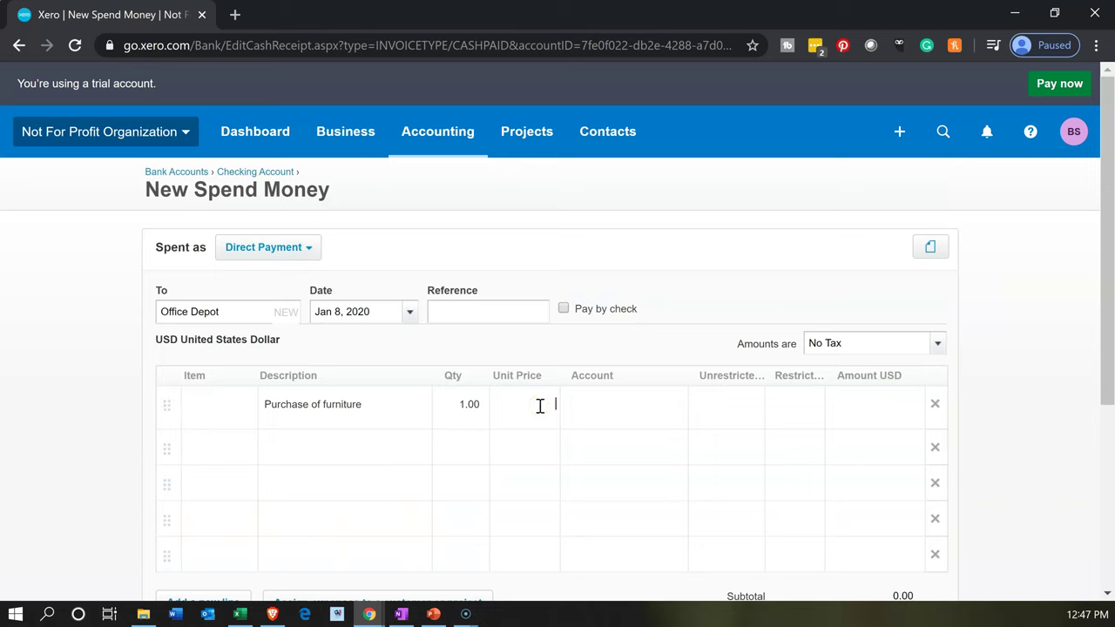
type("13000")
key("Tab")
Assign the furniture line to account 1520 - Computer & Office Equipment
left_click(673, 404)
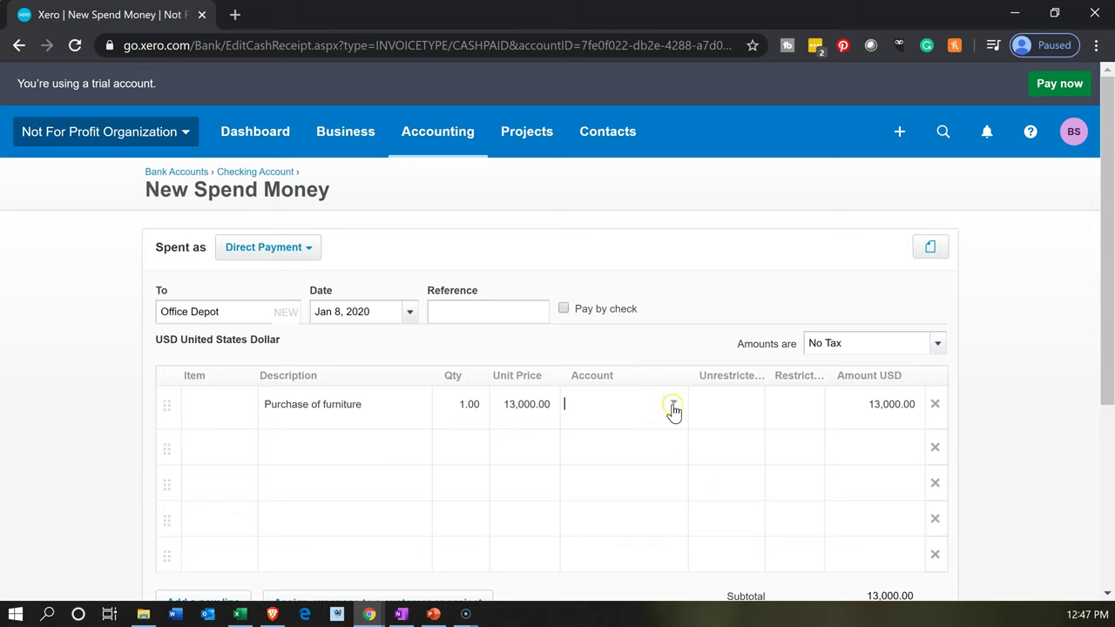
left_click(673, 404)
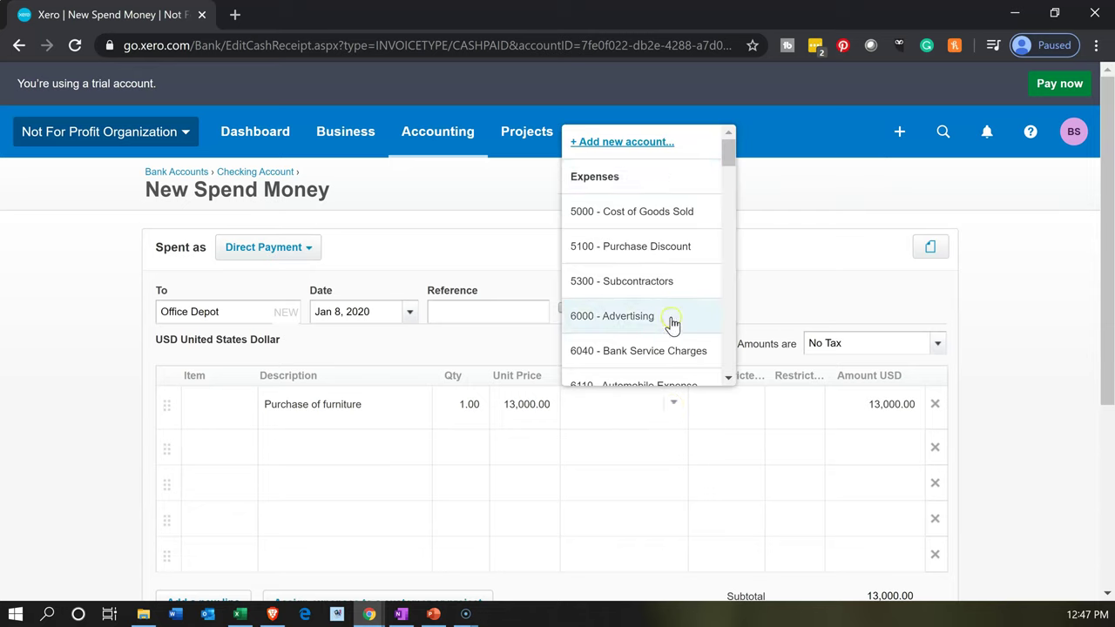
scroll(672, 322, "down", 5)
scroll(672, 322, "down", 5)
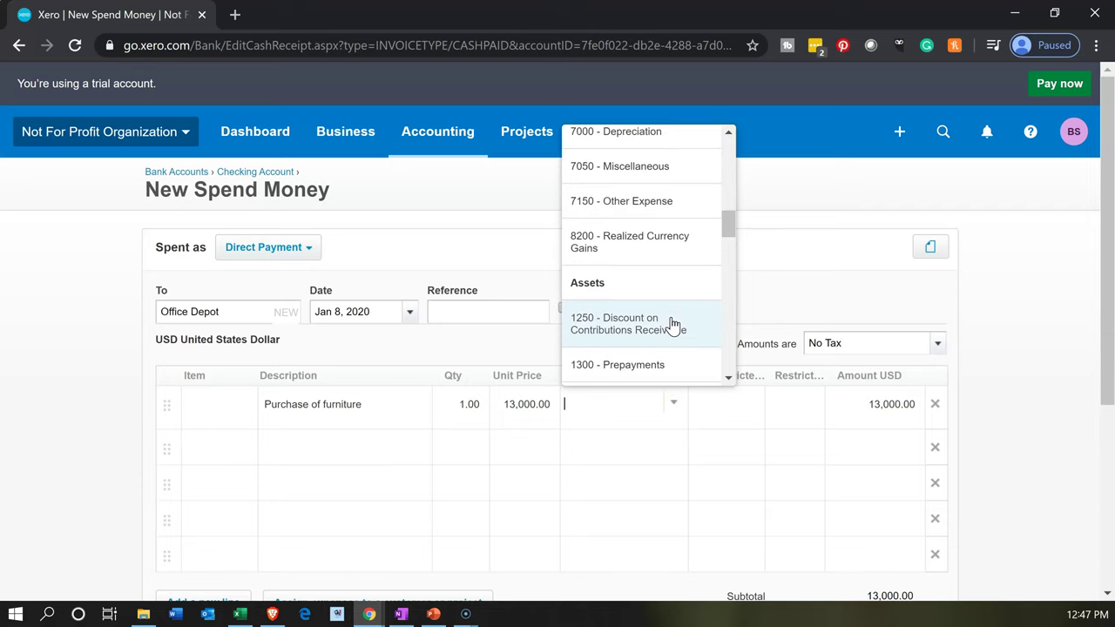
scroll(672, 324, "down", 4)
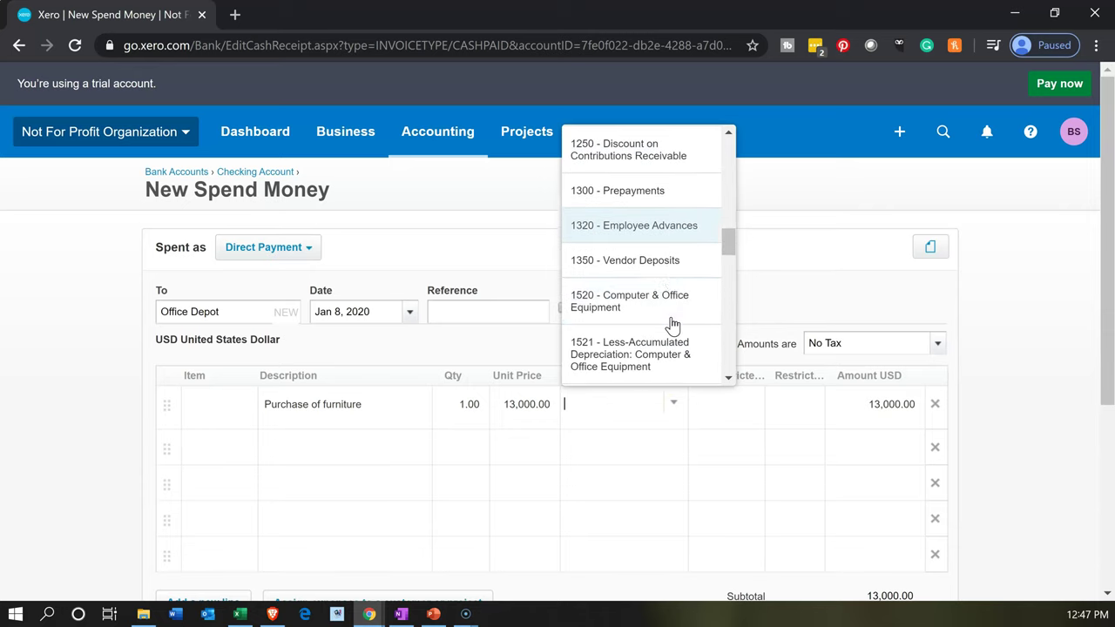
scroll(672, 325, "down", 1)
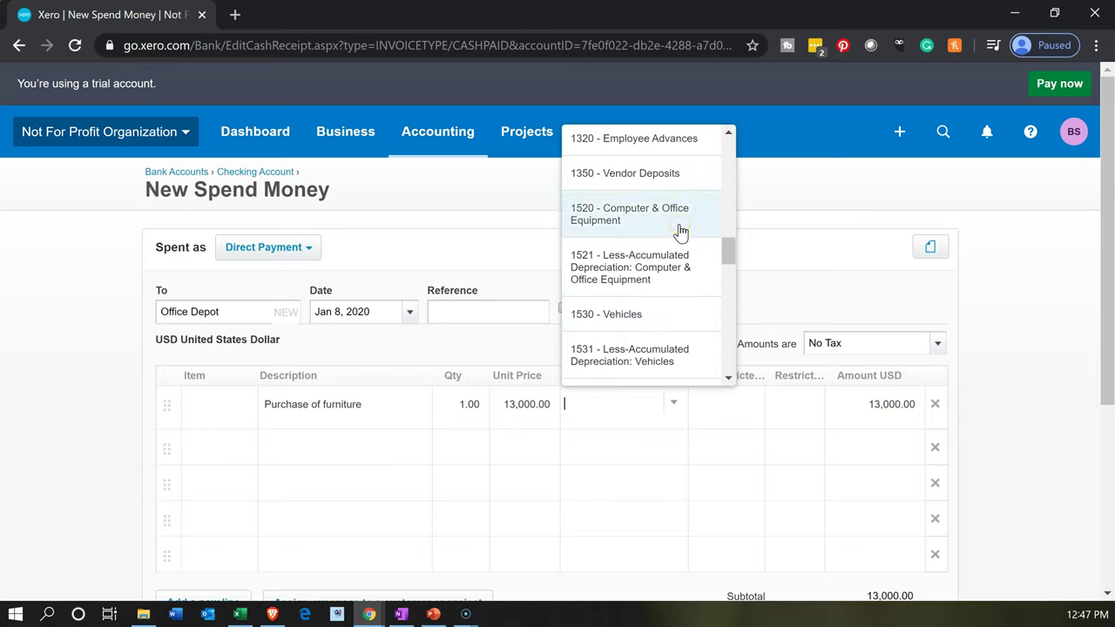
scroll(647, 315, "down", 1)
scroll(647, 315, "up", 1)
left_click(641, 223)
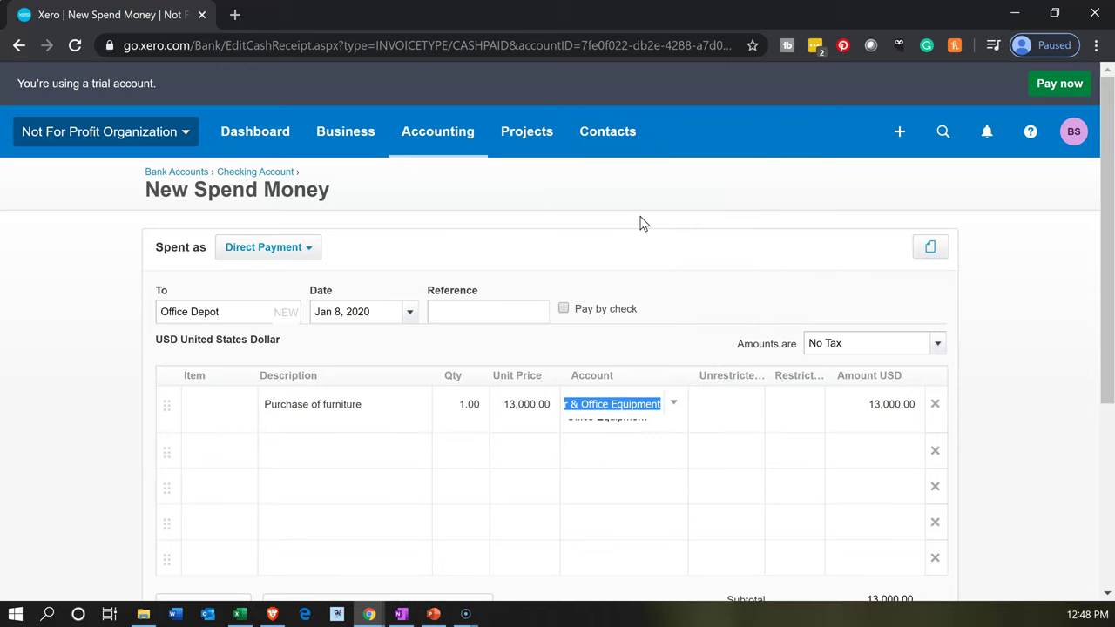
Leave the unrestricted and restricted tracking fields blank and save the Office Depot payment
key("Tab")
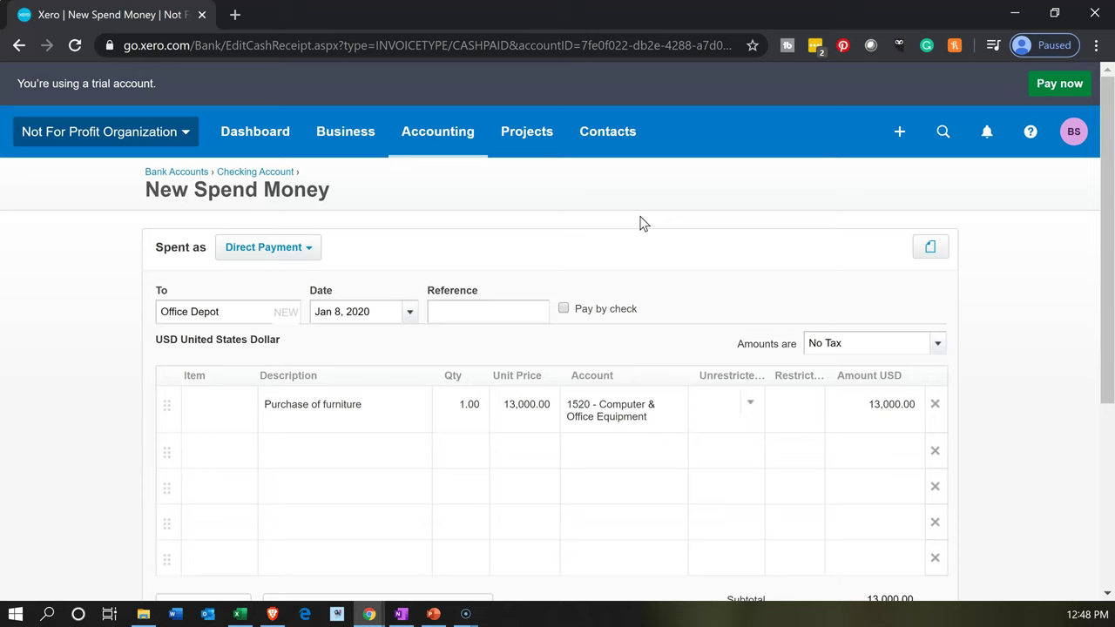
left_click(460, 325)
scroll(652, 392, "down", 2)
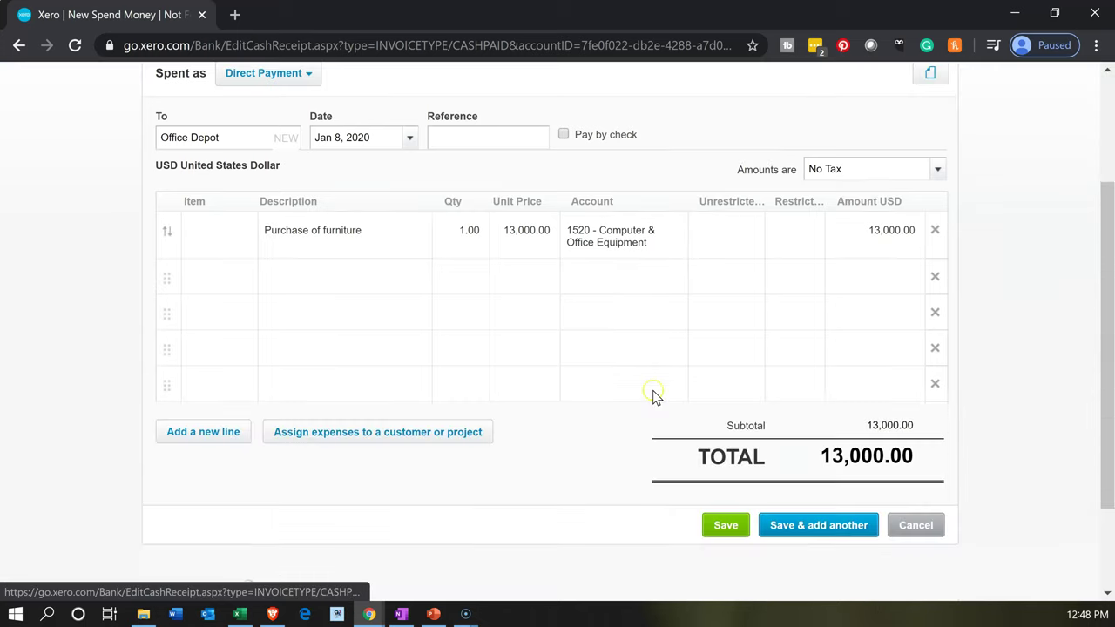
left_click(723, 528)
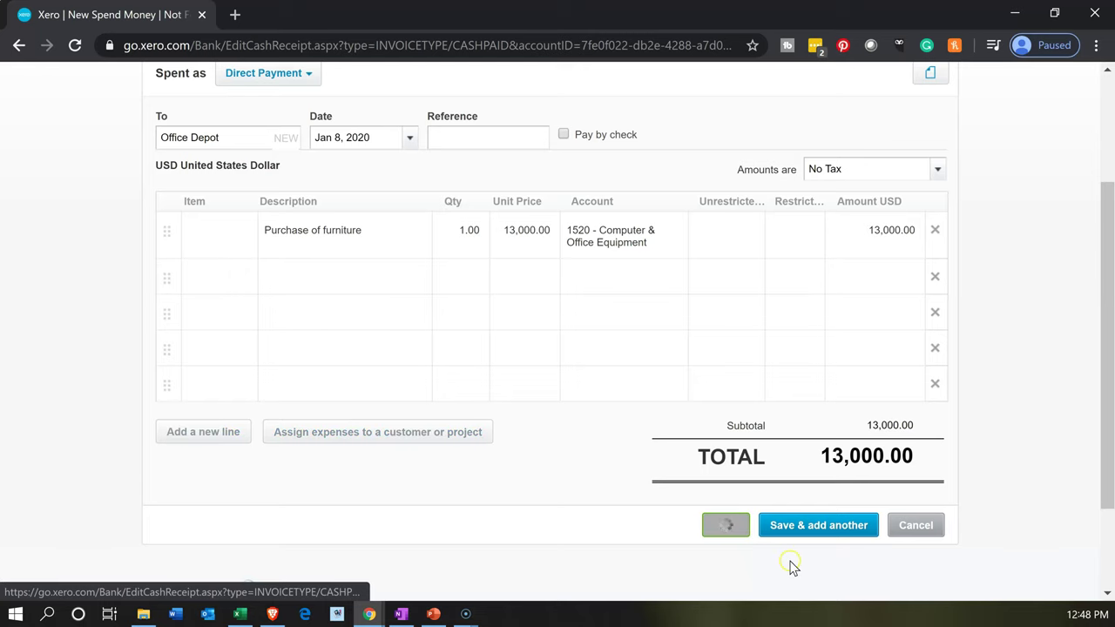
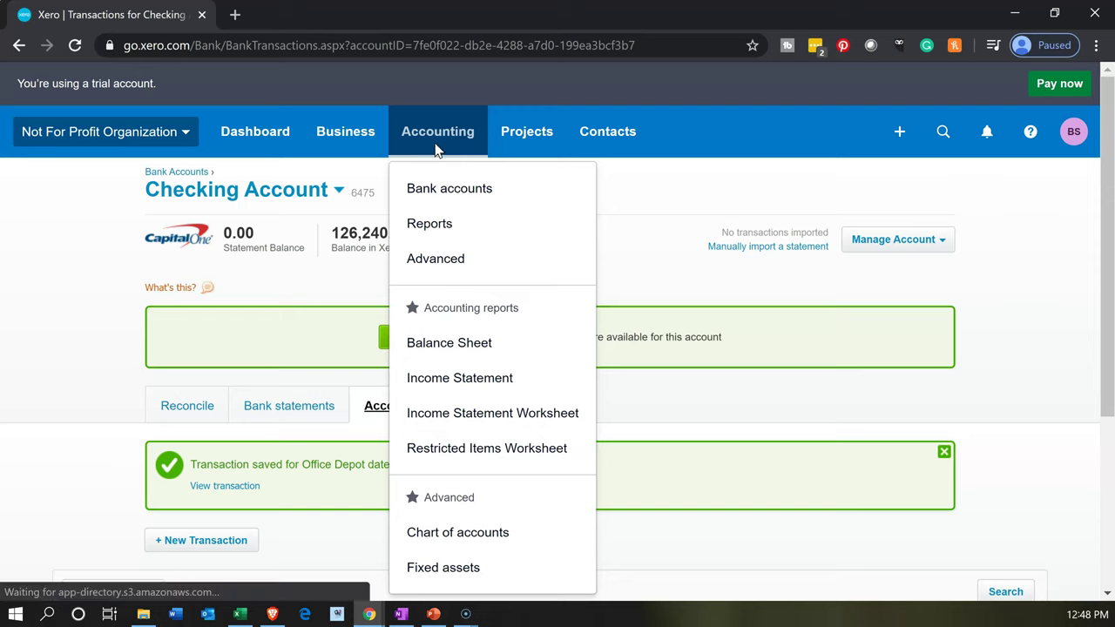
Open the Balance Sheet report and run it as of Jan 31, 2020
left_click(450, 345)
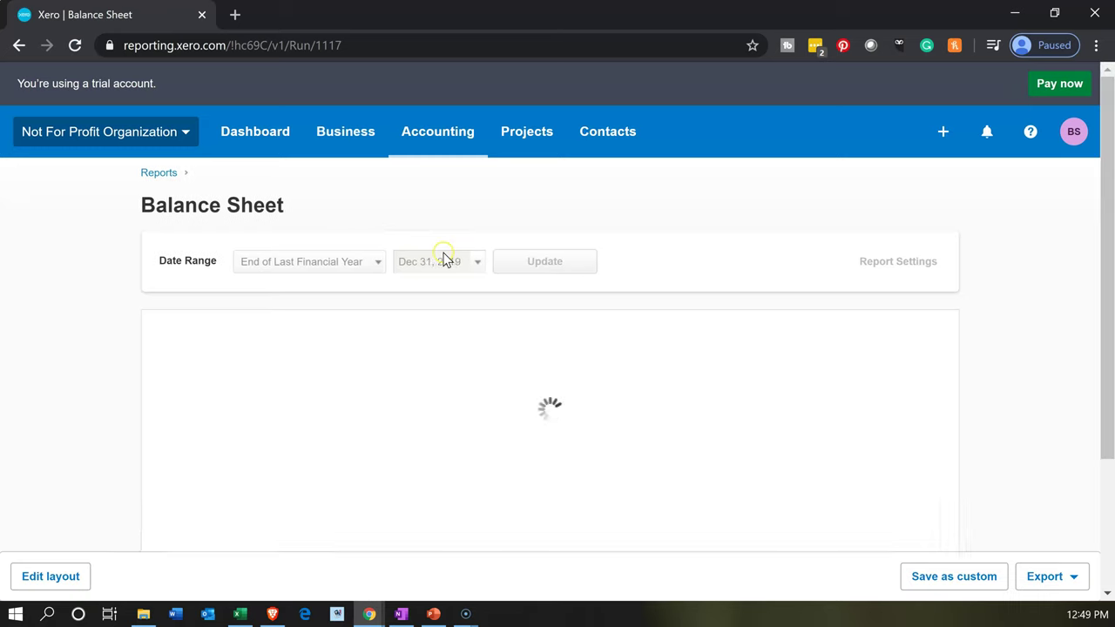
left_click(477, 262)
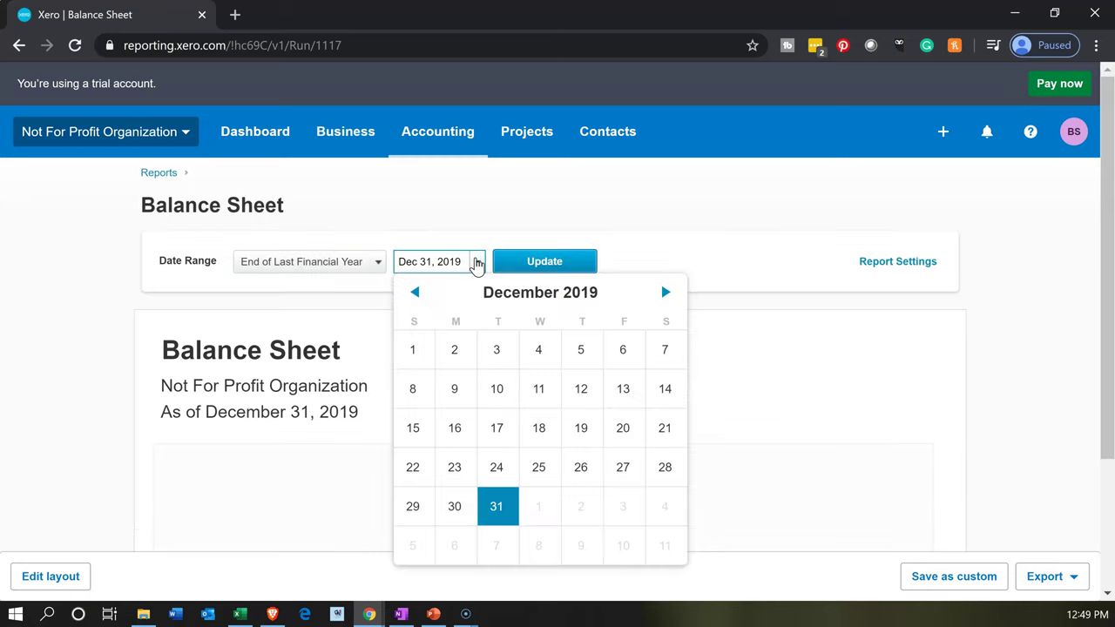
left_click(667, 293)
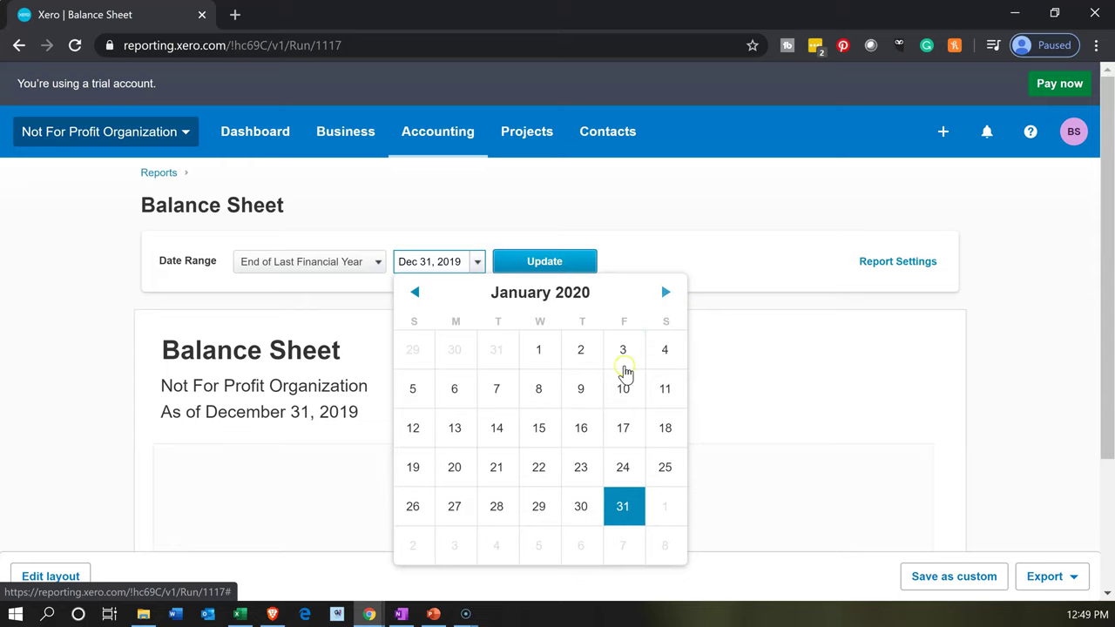
left_click(624, 505)
left_click(588, 279)
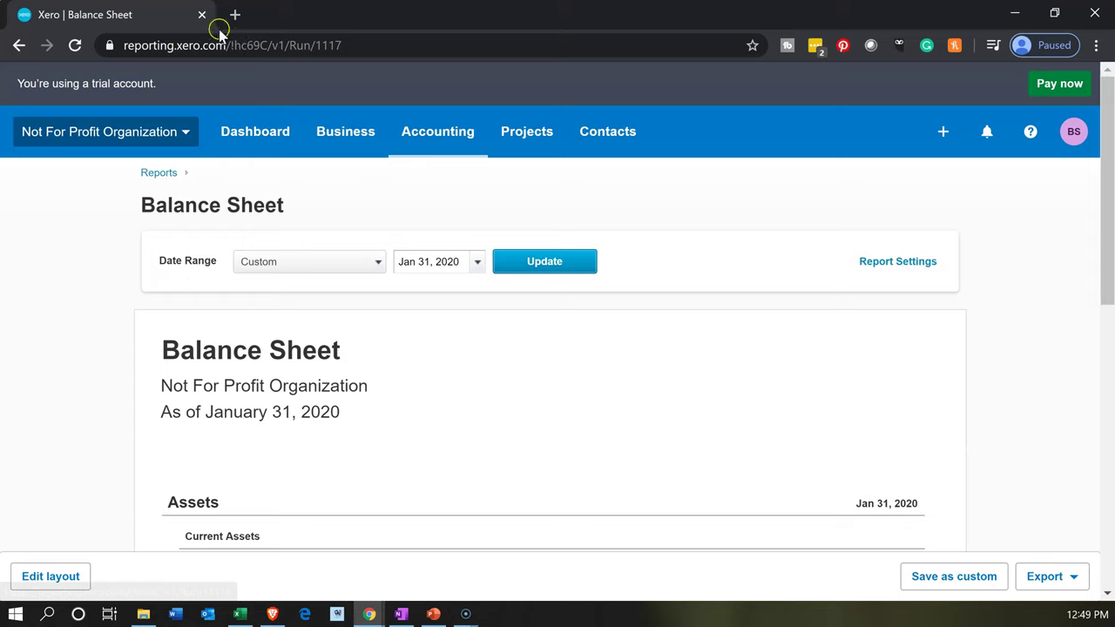
Duplicate the Balance Sheet browser tab and return to the original tab
right_click(164, 15)
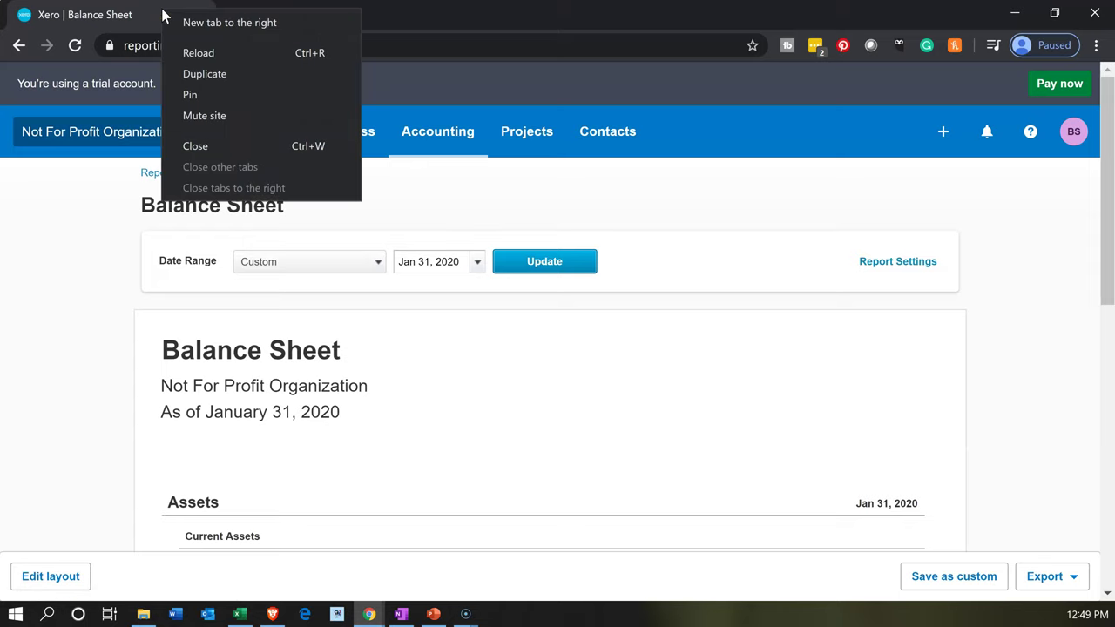
left_click(194, 74)
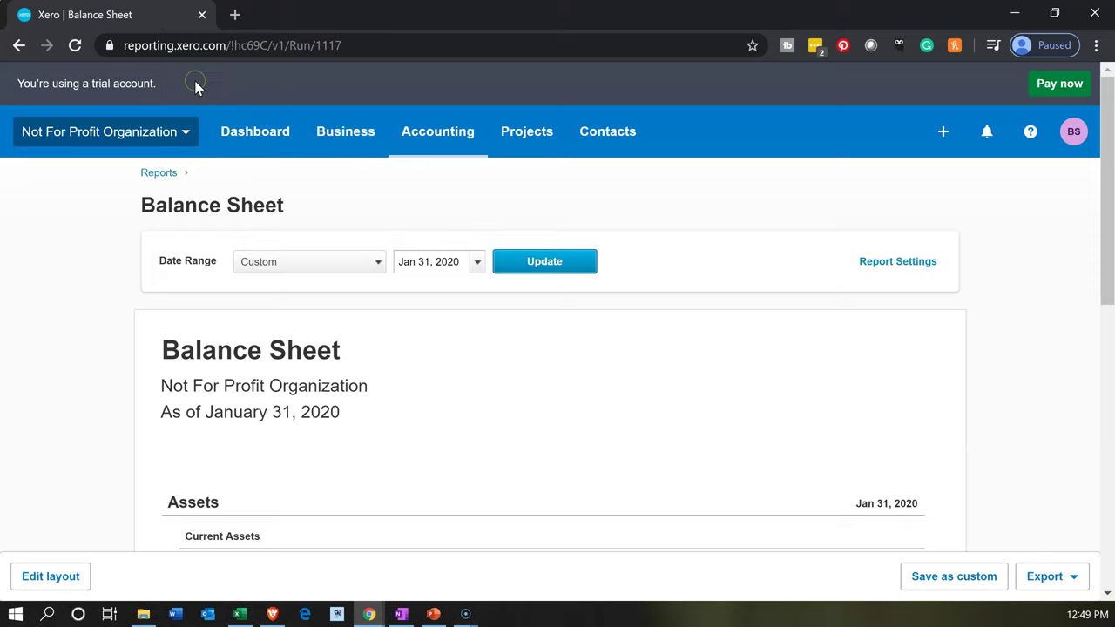
left_click(151, 18)
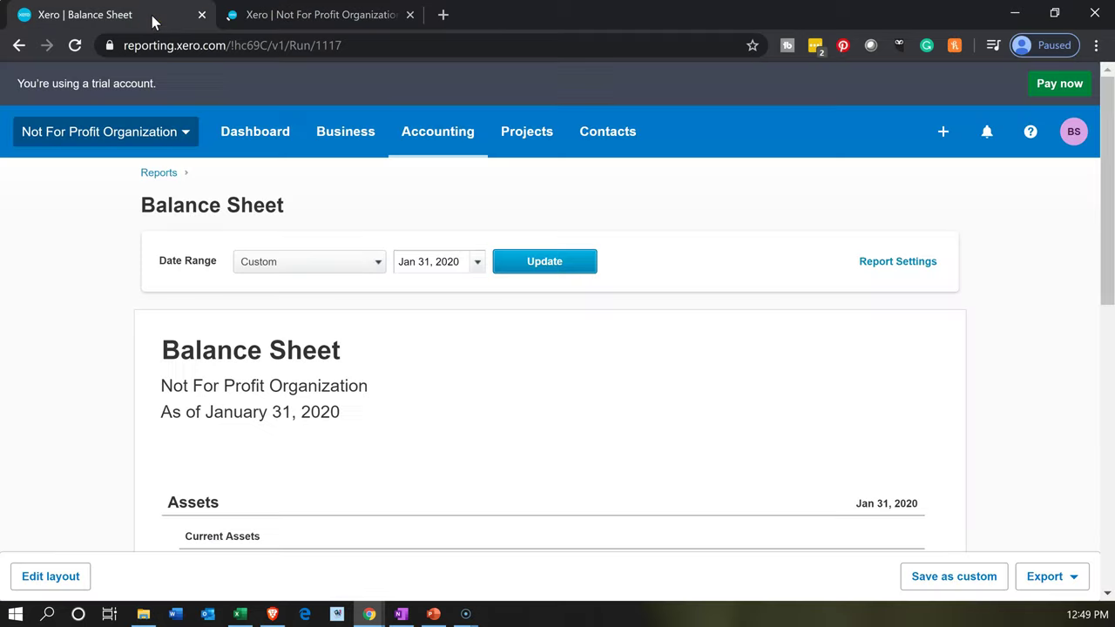
Open the Income Statement report in the original tab, duplicate that tab, and return to the original
left_click(416, 136)
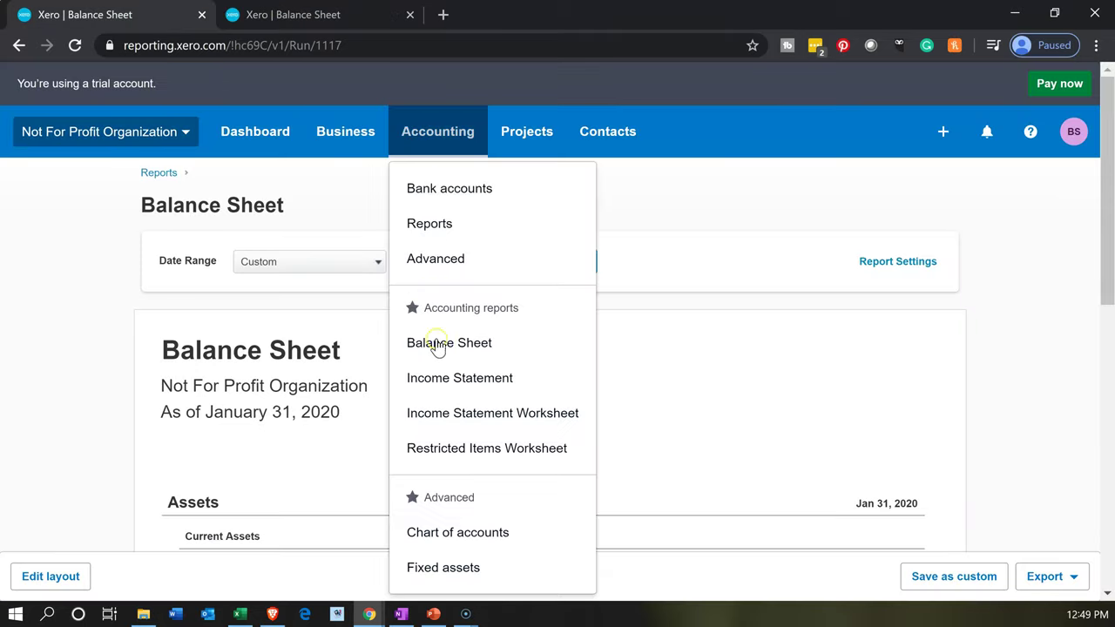
left_click(445, 376)
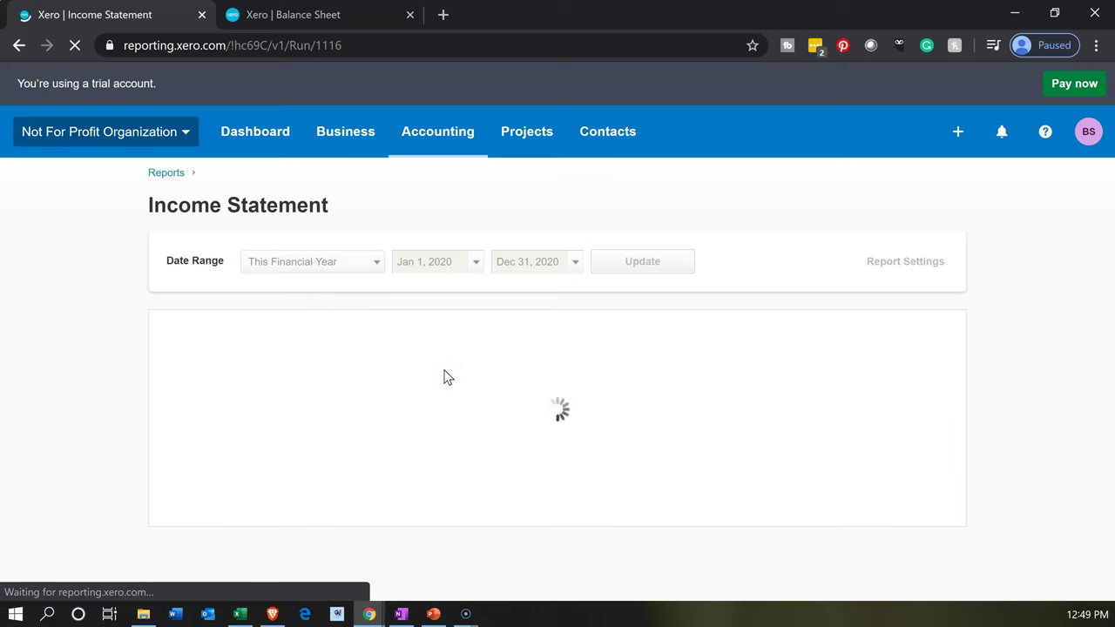
right_click(149, 13)
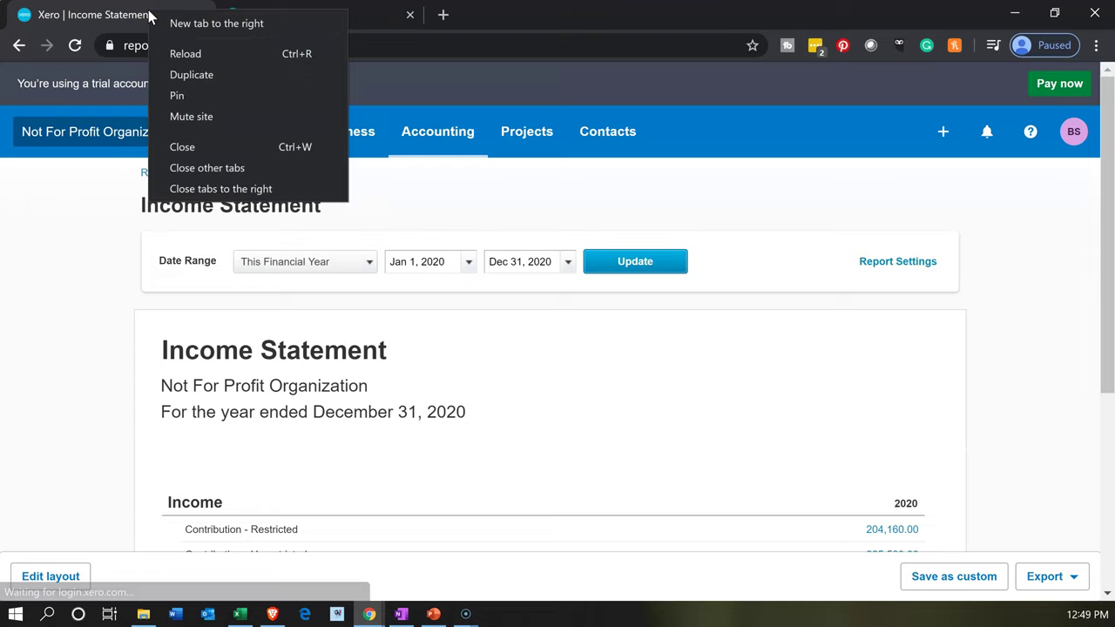
left_click(183, 73)
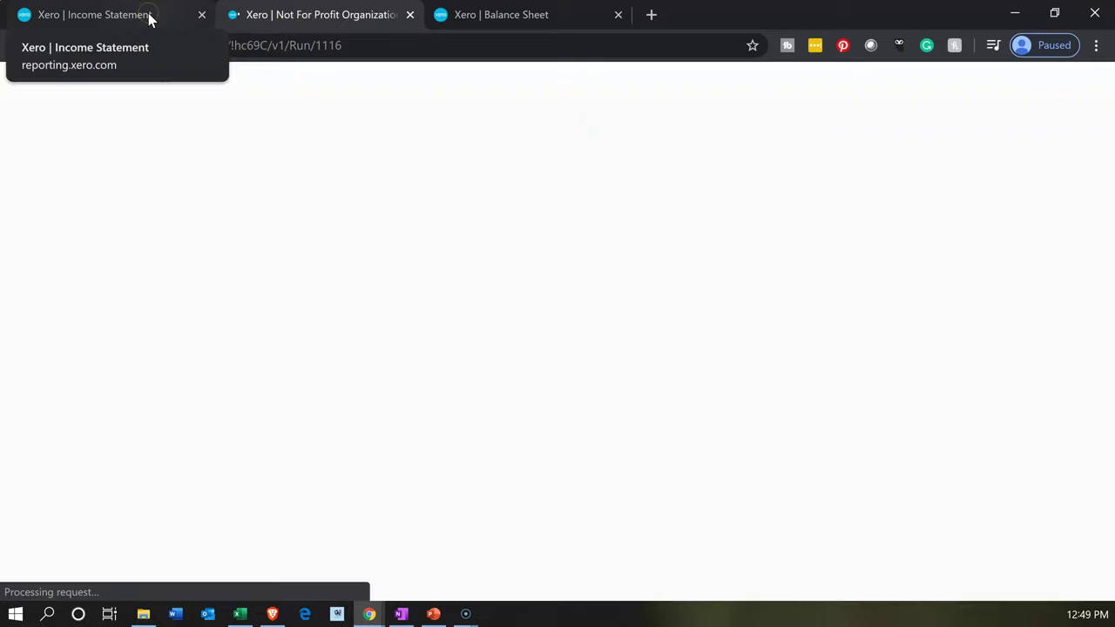
left_click(148, 13)
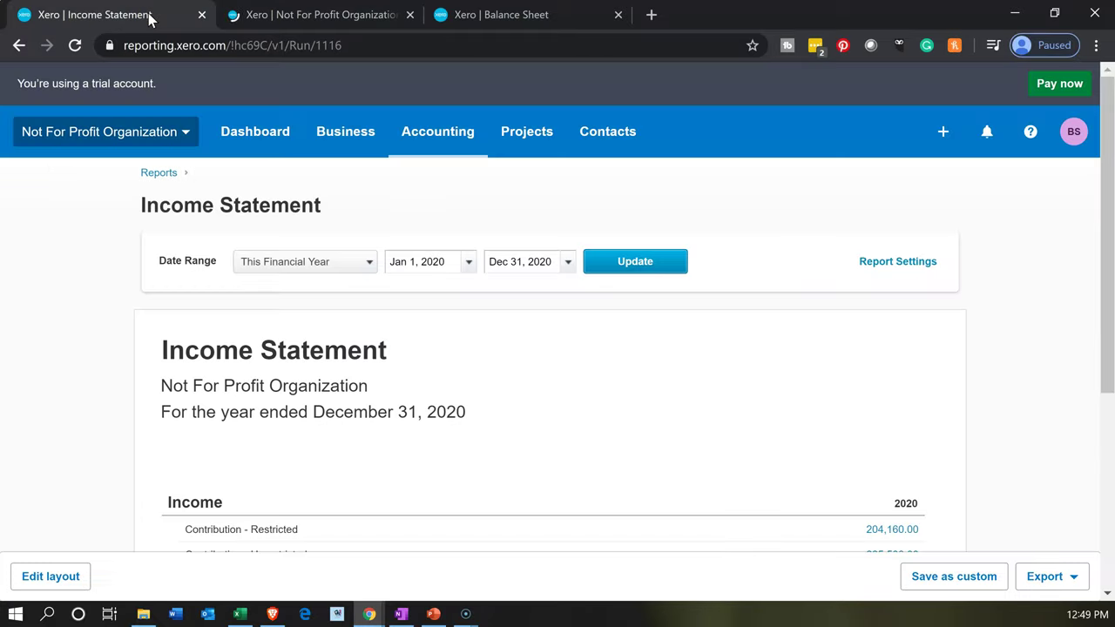
Open the Income Statement Worksheet report in the original tab and duplicate that tab
left_click(419, 132)
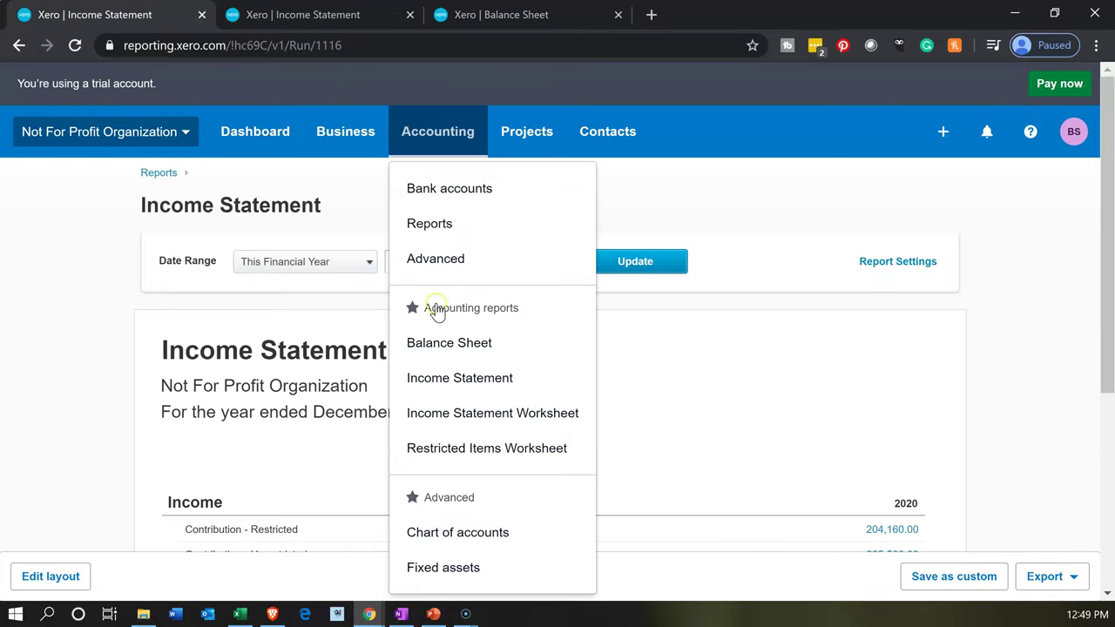
left_click(446, 413)
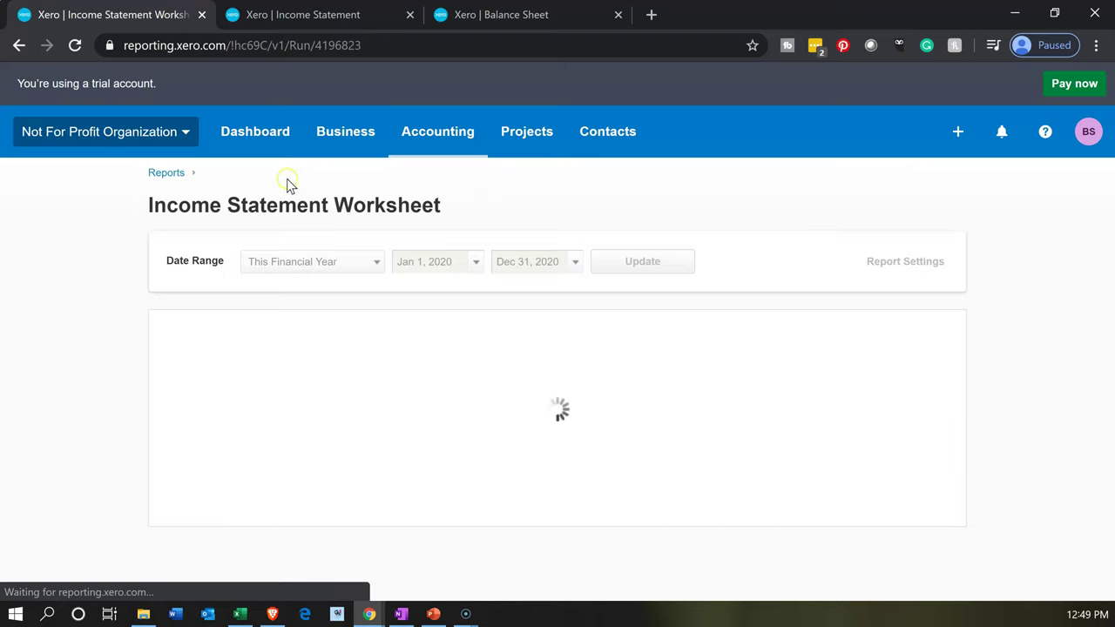
right_click(144, 22)
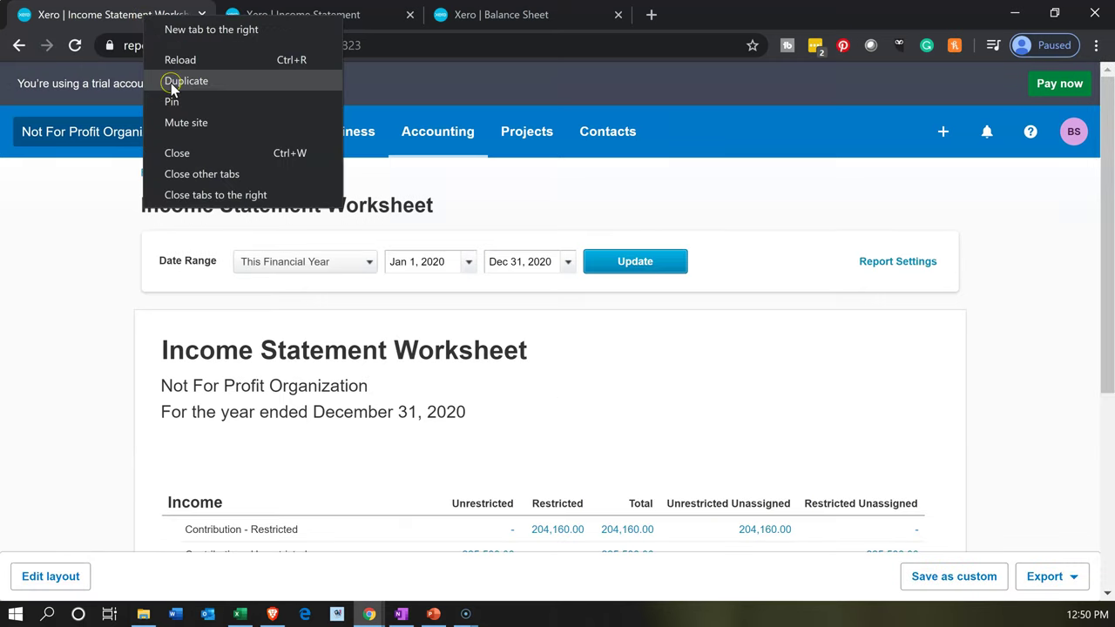
key("Escape")
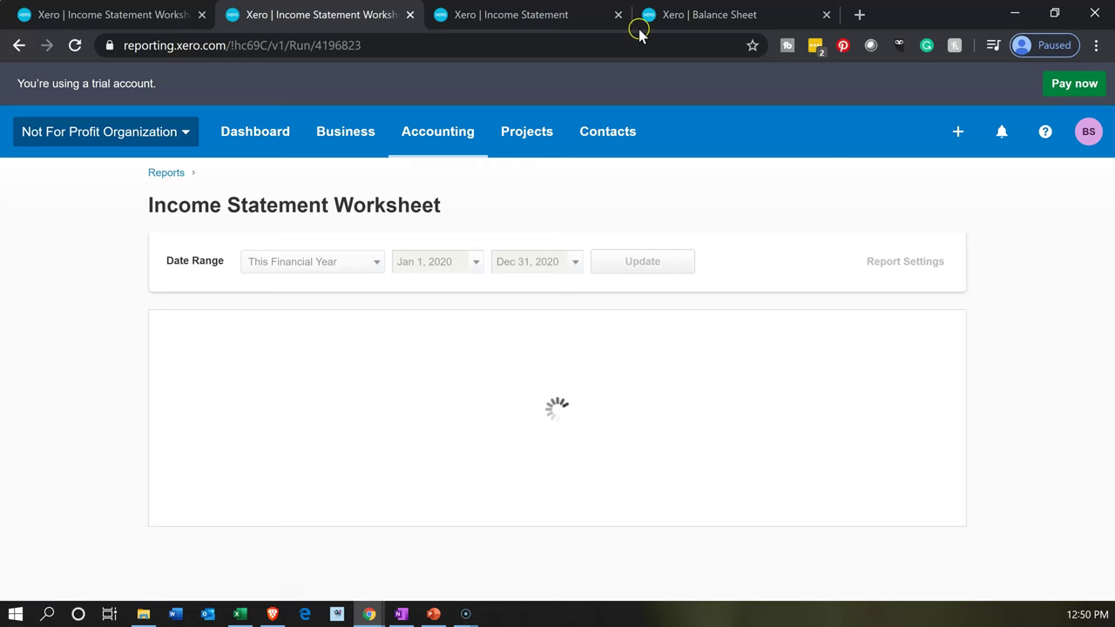
Drill into the Checking Account amount on the Balance Sheet and review its January 2020 transactions, including the Office Depot payment
left_click(689, 14)
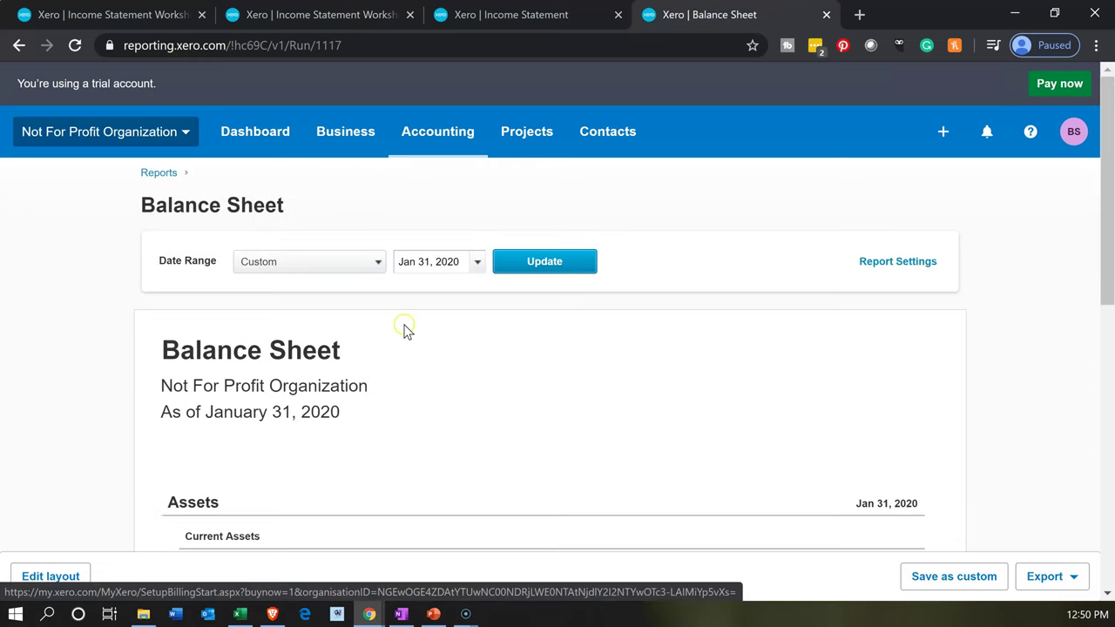
key("ctrl+plus")
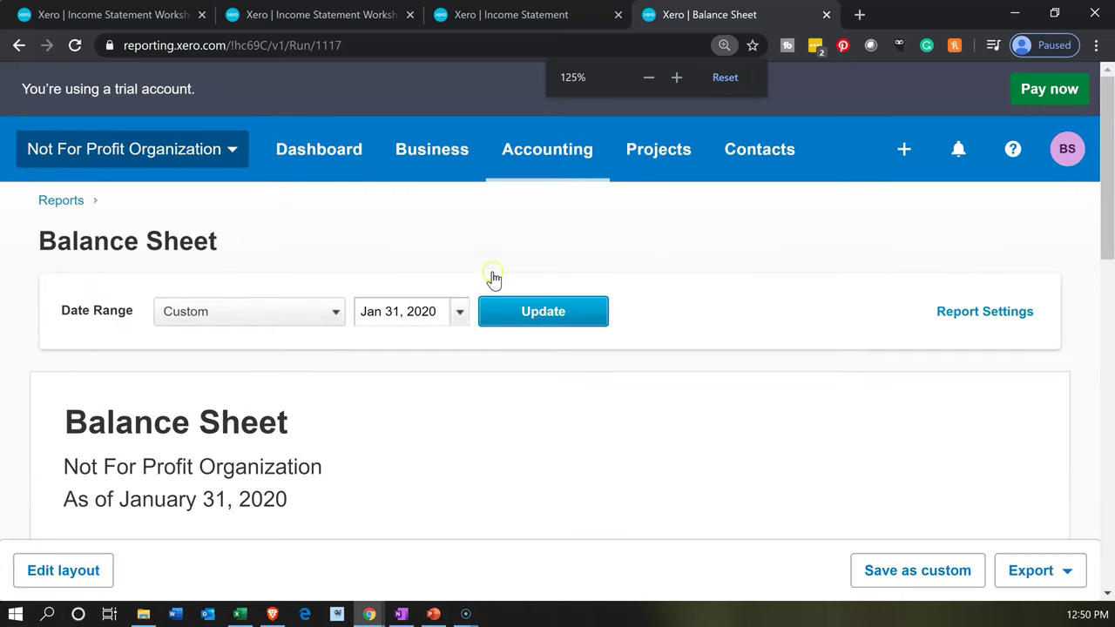
scroll(503, 244, "down", 1)
scroll(503, 244, "down", 4)
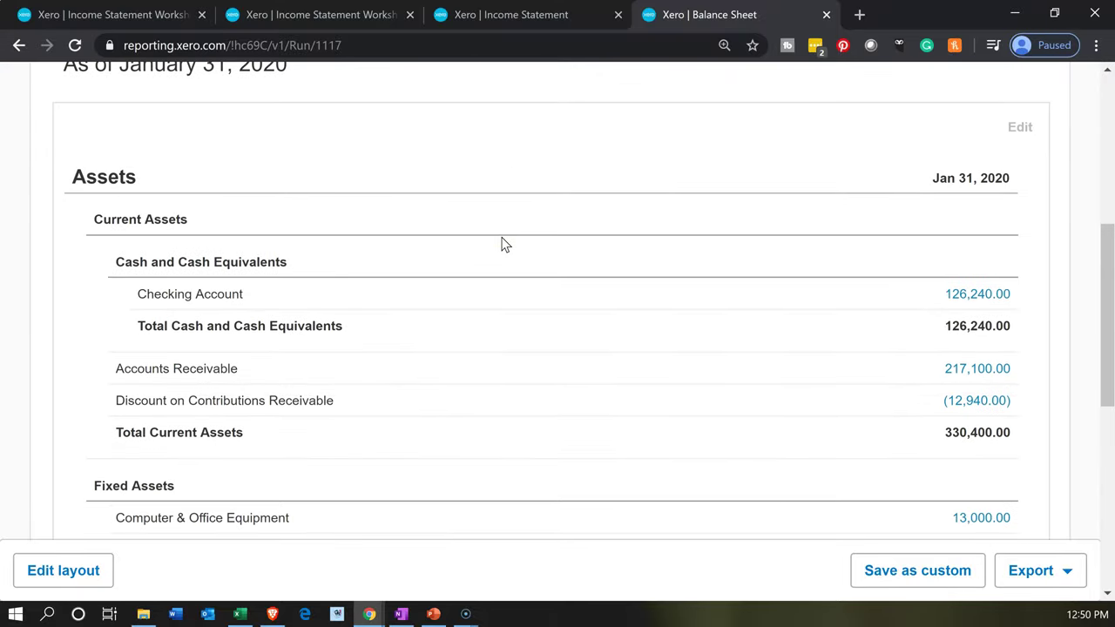
left_click(957, 299)
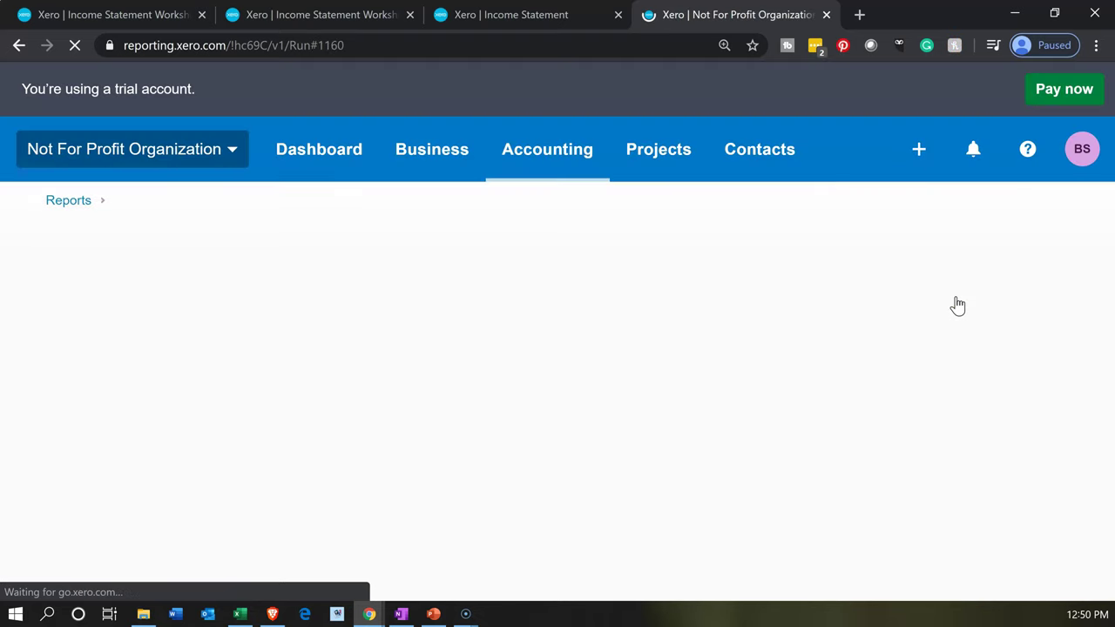
scroll(882, 363, "down", 4)
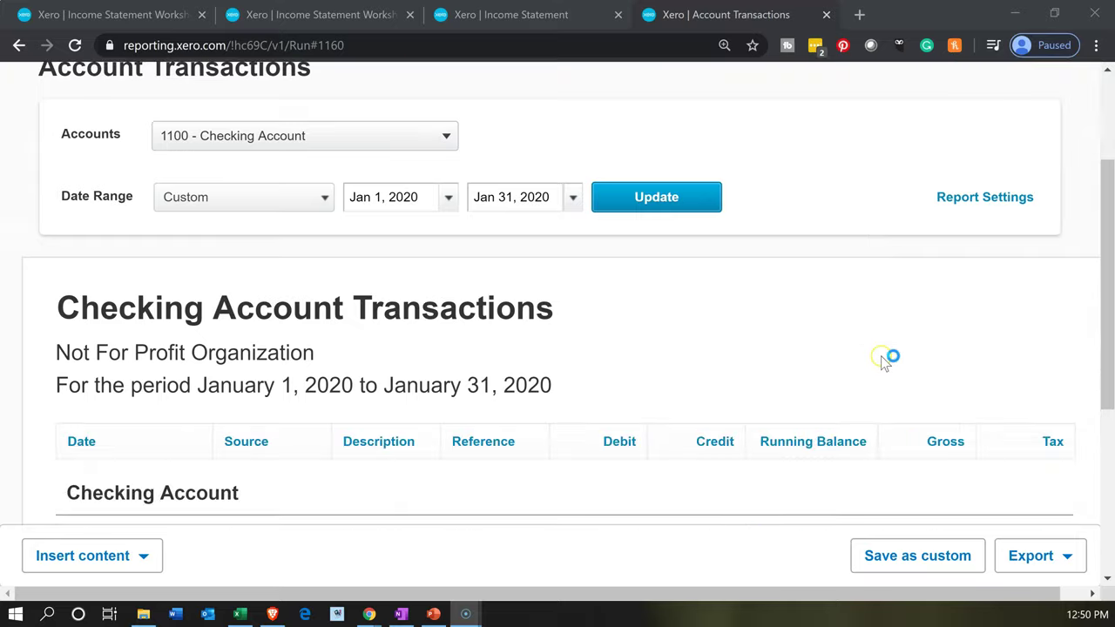
scroll(882, 362, "down", 1)
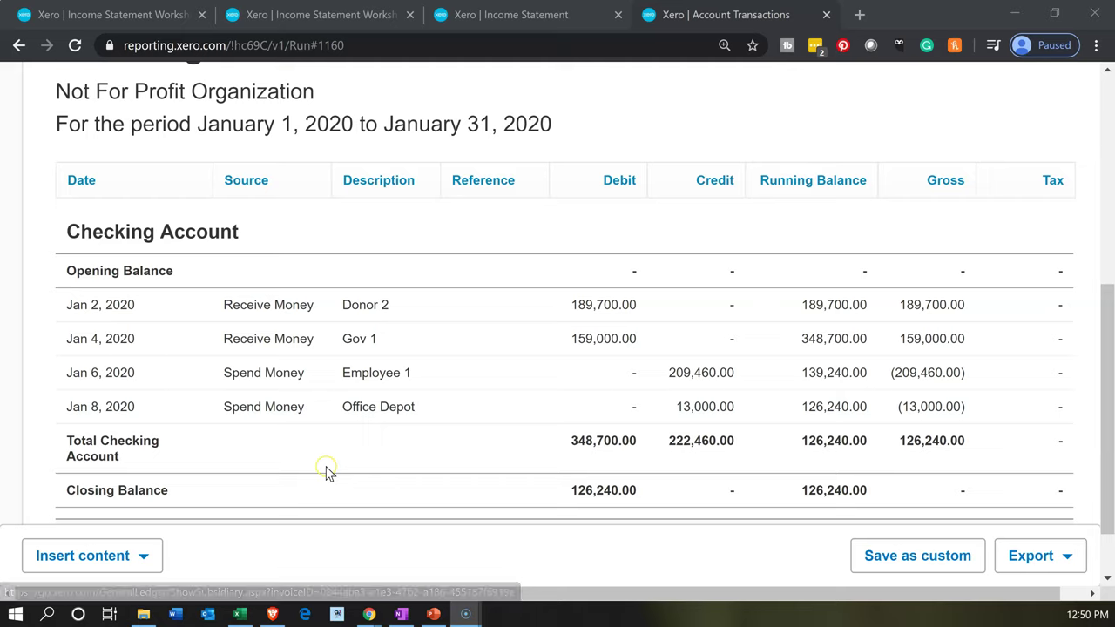
scroll(326, 471, "up", 5)
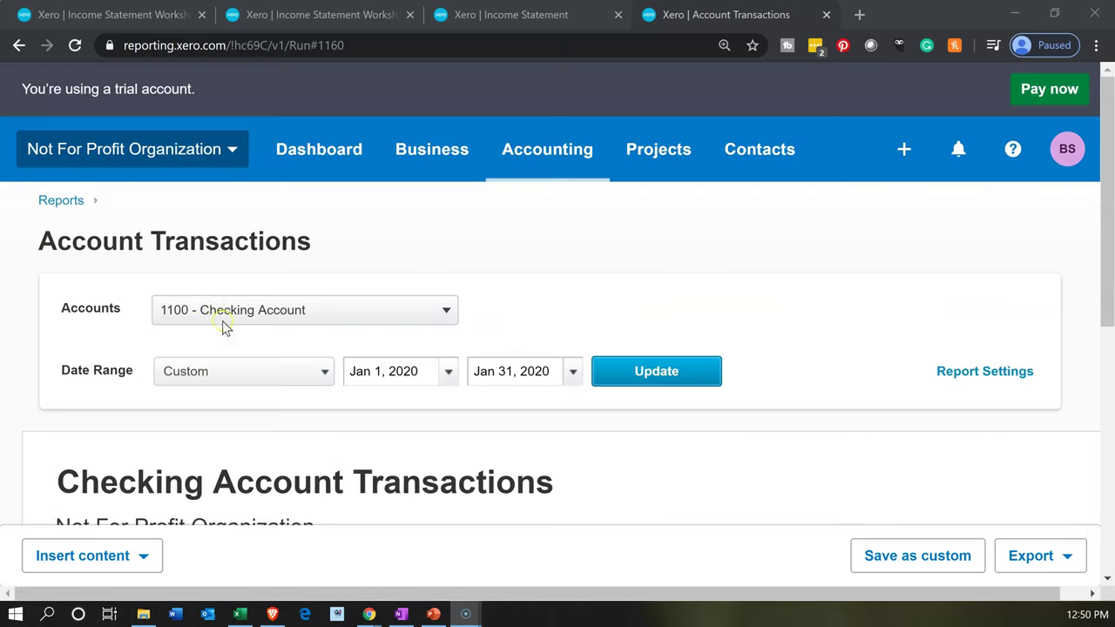
Return to the Balance Sheet report and examine the Computer & Office Equipment line under Fixed Assets
left_click(18, 46)
left_click(17, 45)
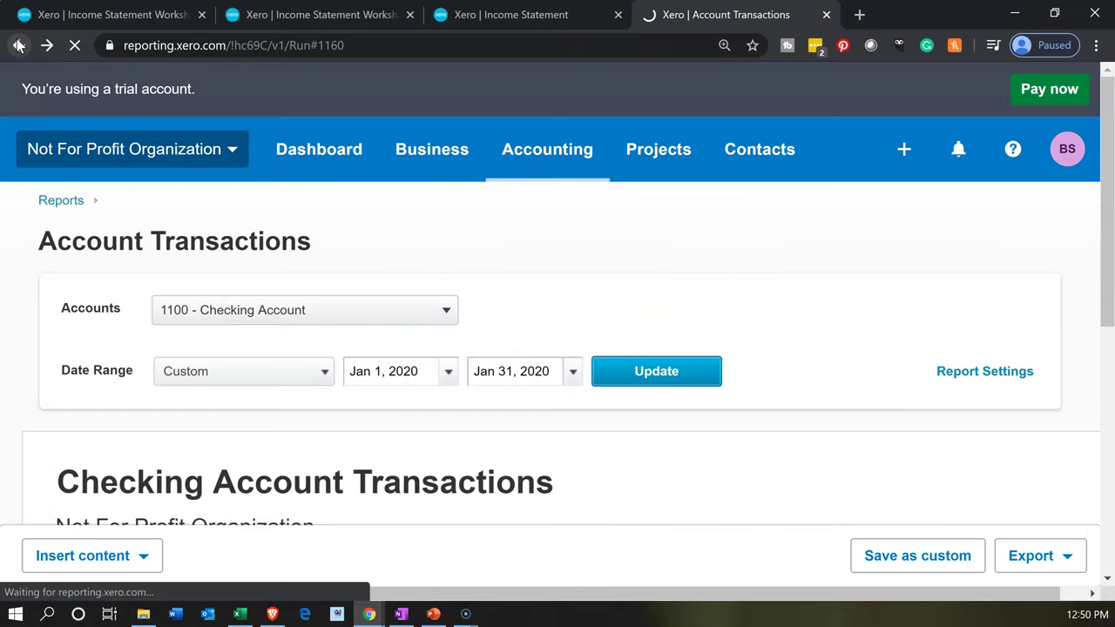
scroll(206, 371, "down", 5)
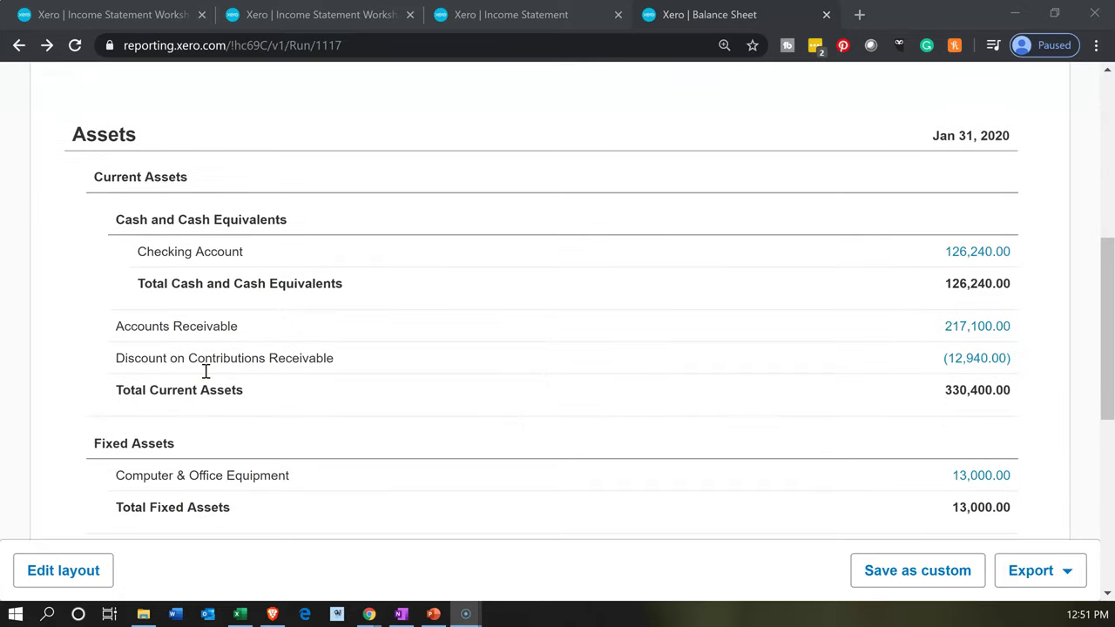
scroll(206, 371, "down", 1)
left_click(208, 385)
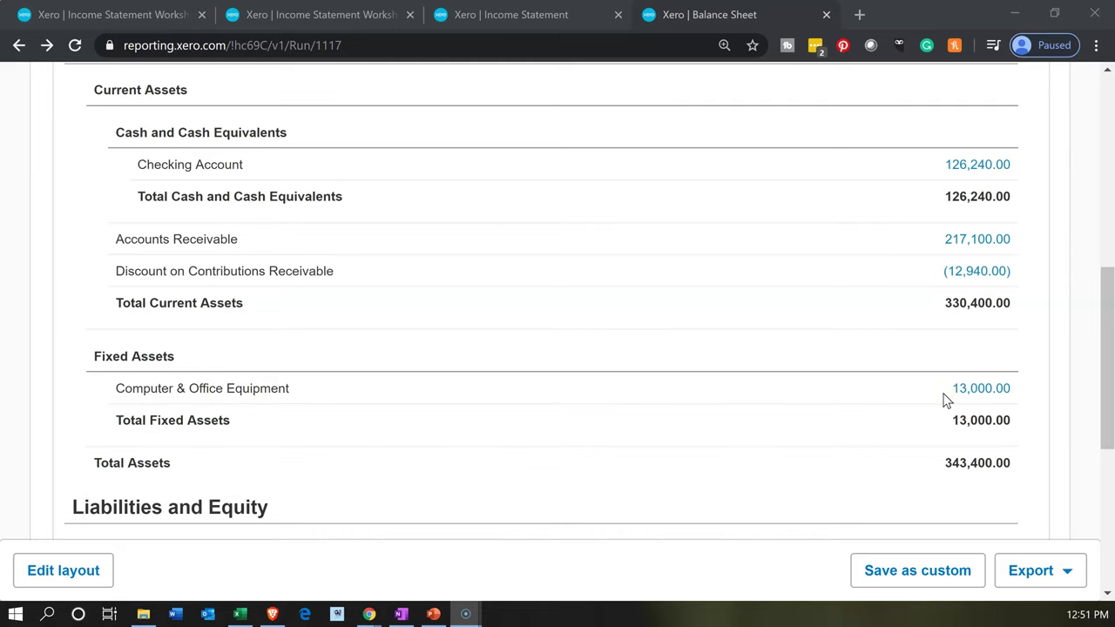
Switch to the Excel workbook, check the Equipment & Furniture account name in entry 5, and return to Xero in the browser
left_click(234, 616)
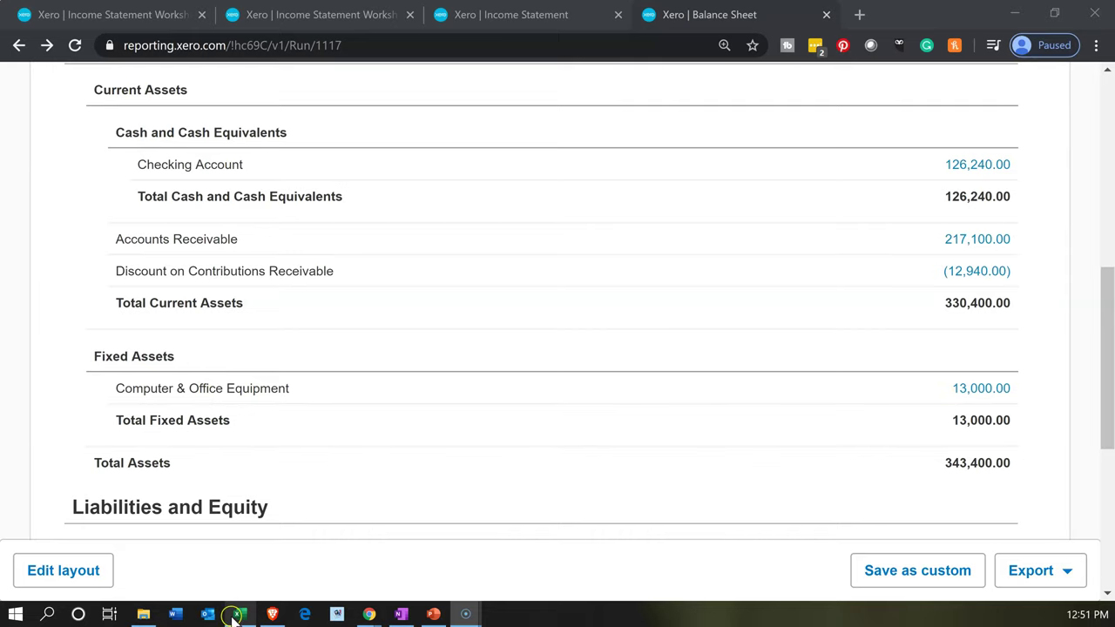
left_click(239, 615)
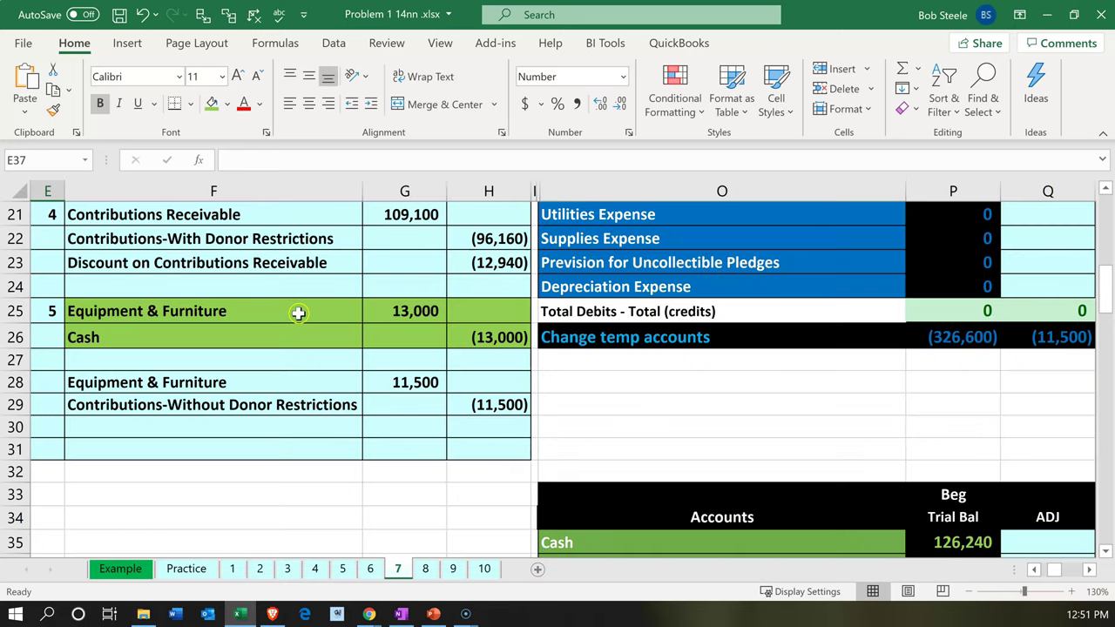
double_click(252, 307)
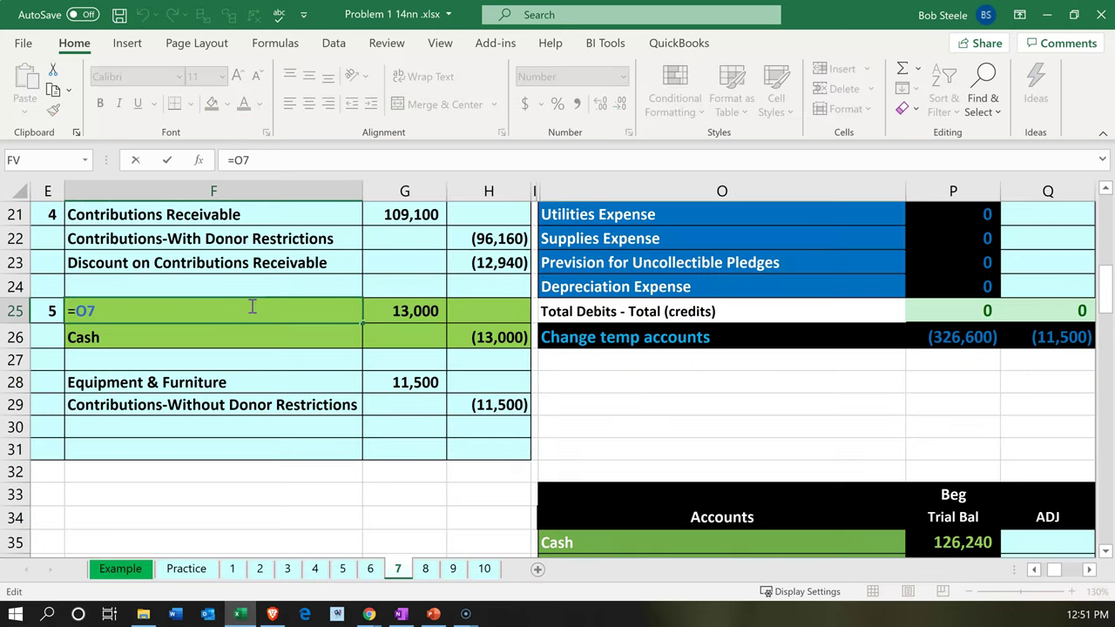
key("Return")
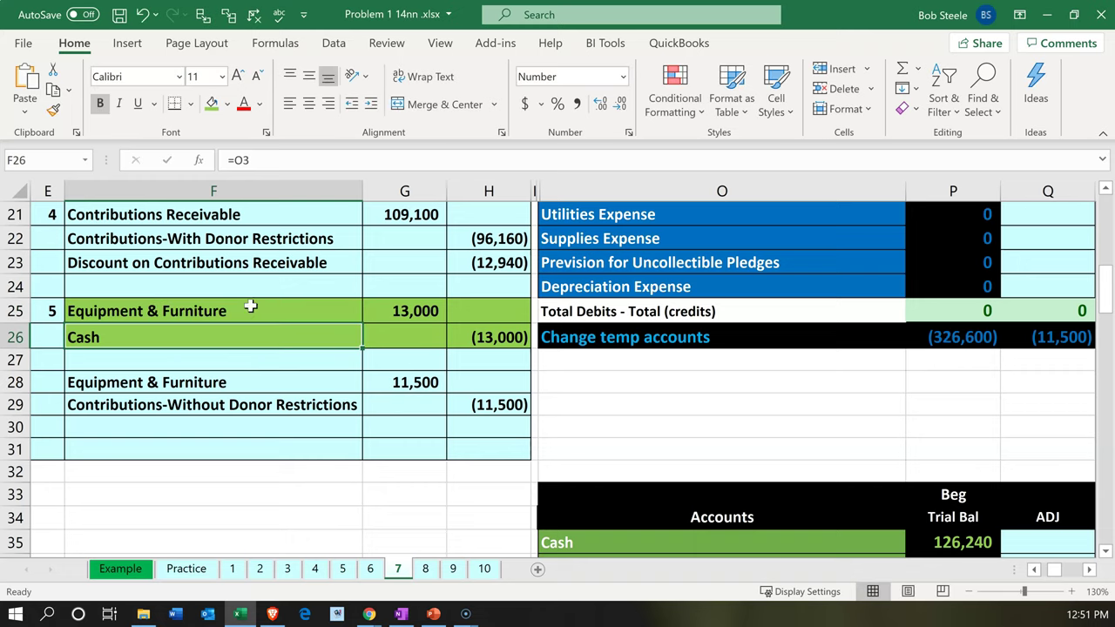
left_click(247, 614)
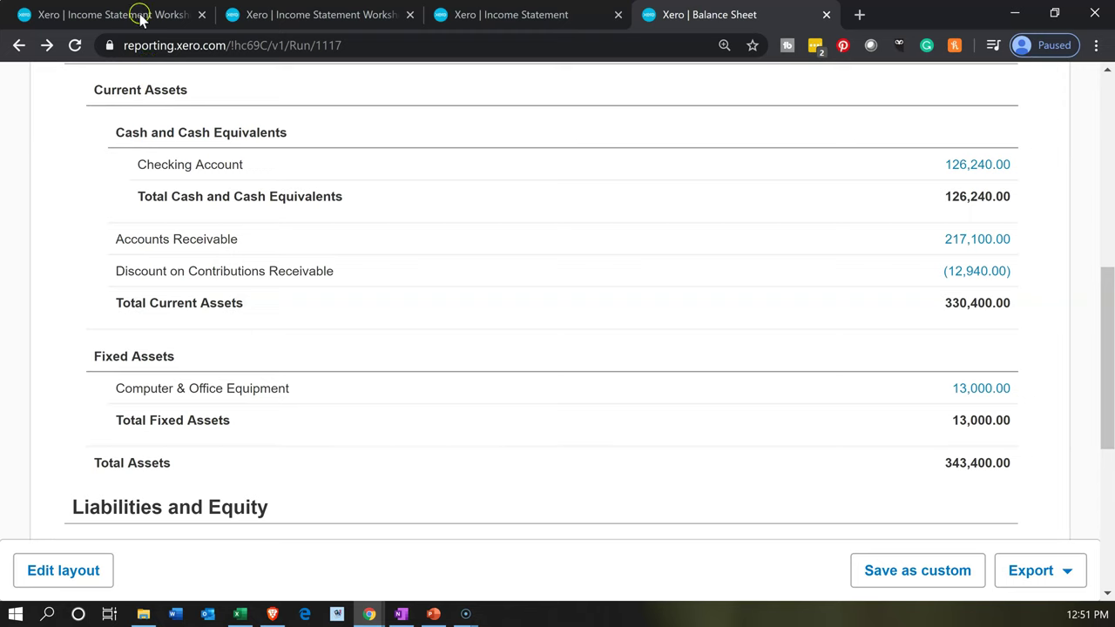
Open the Chart of accounts in the first browser tab, replacing the Income Statement Worksheet there
left_click(142, 19)
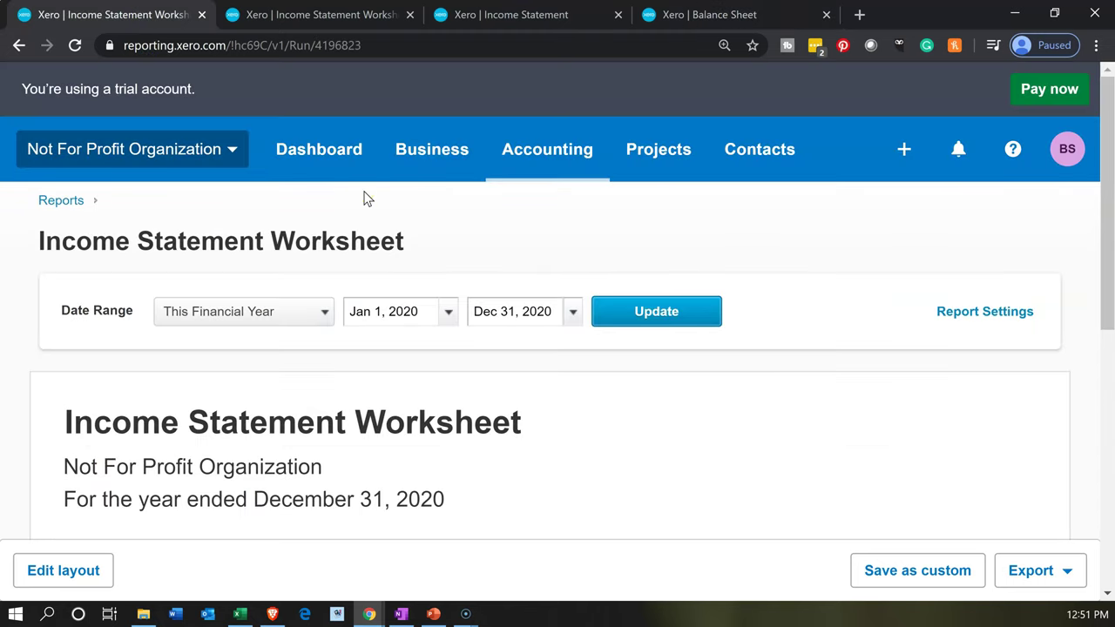
key("ctrl+minus")
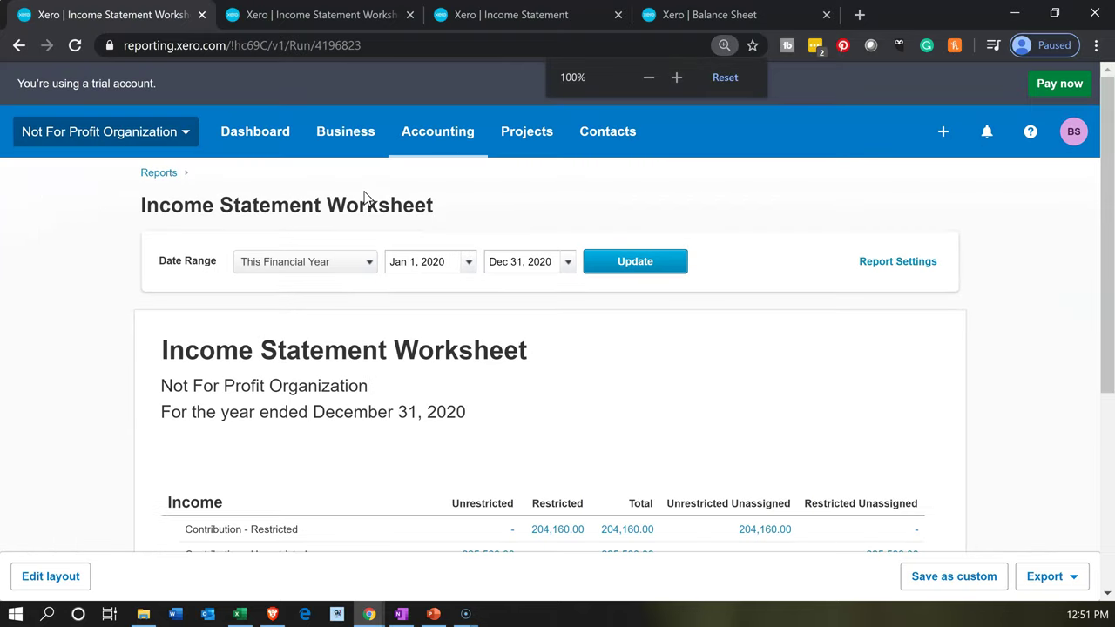
left_click(410, 144)
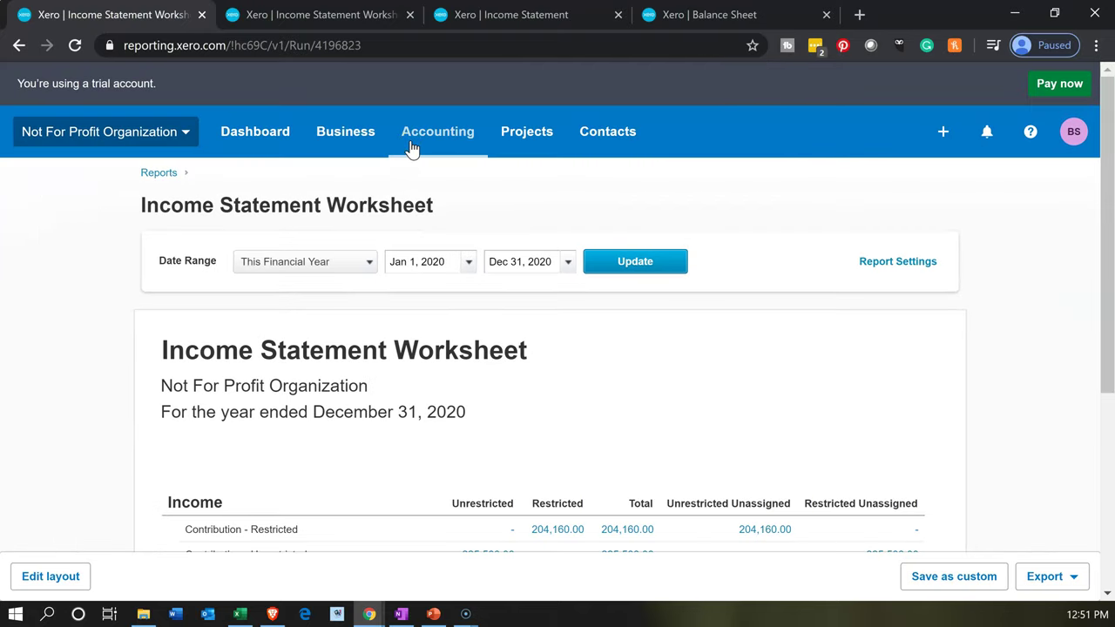
left_click(411, 145)
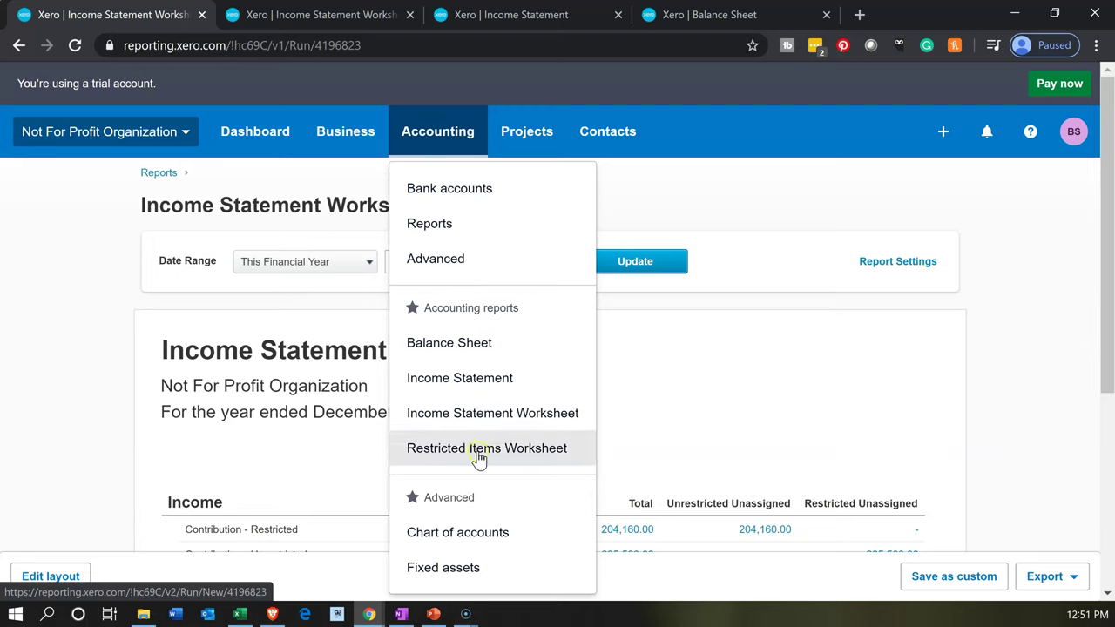
left_click(480, 538)
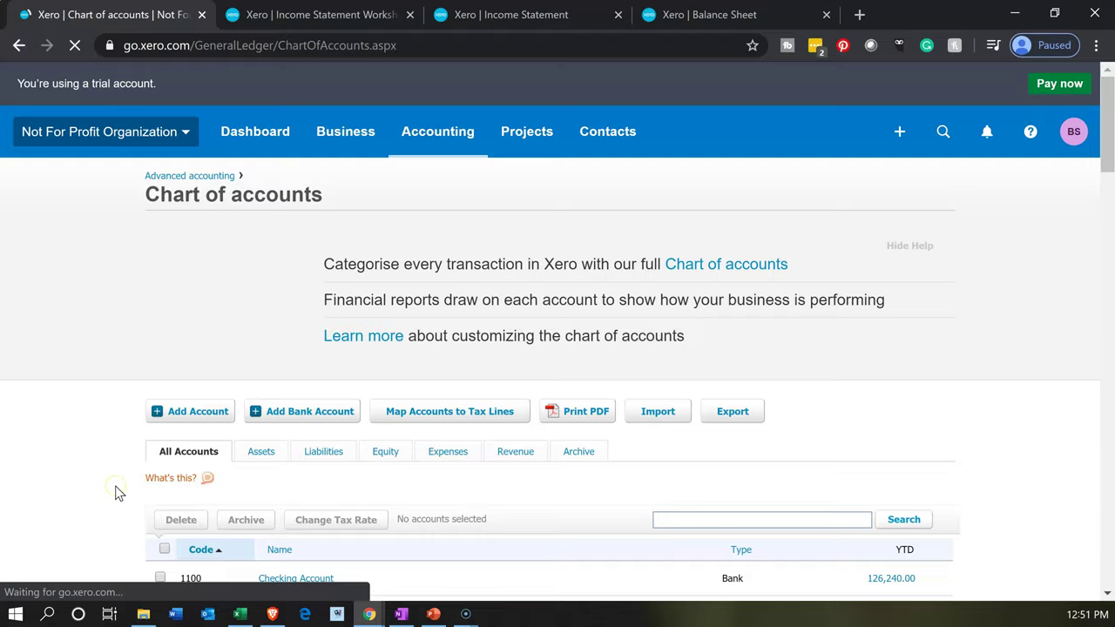
Filter the chart of accounts to assets and open the Computer & Office Equipment account from its year-to-date amount
scroll(120, 493, "down", 2)
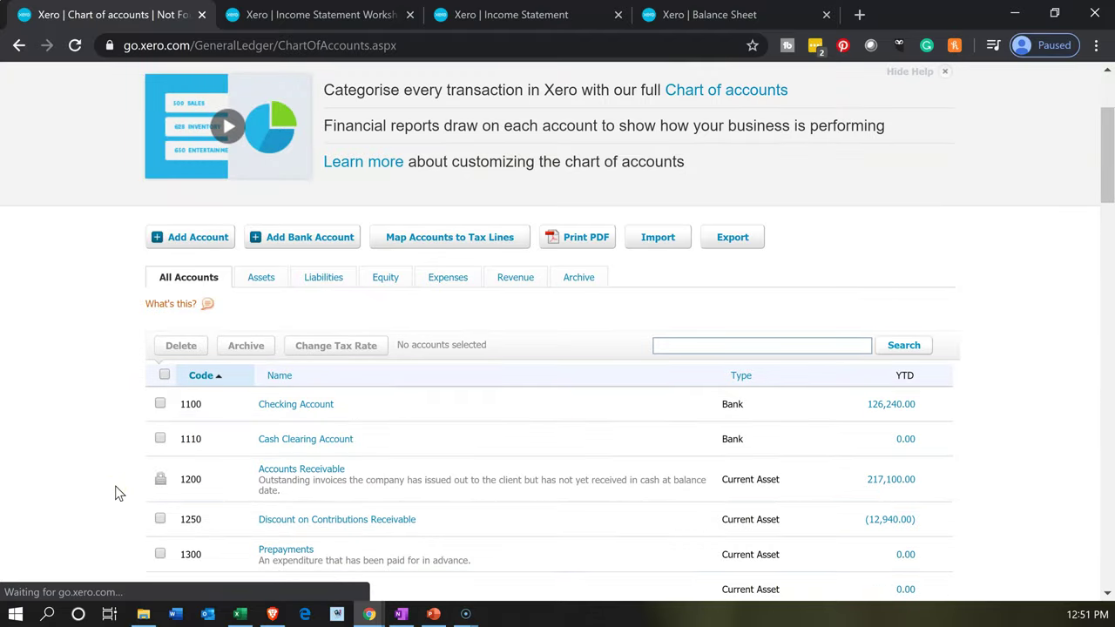
left_click(261, 279)
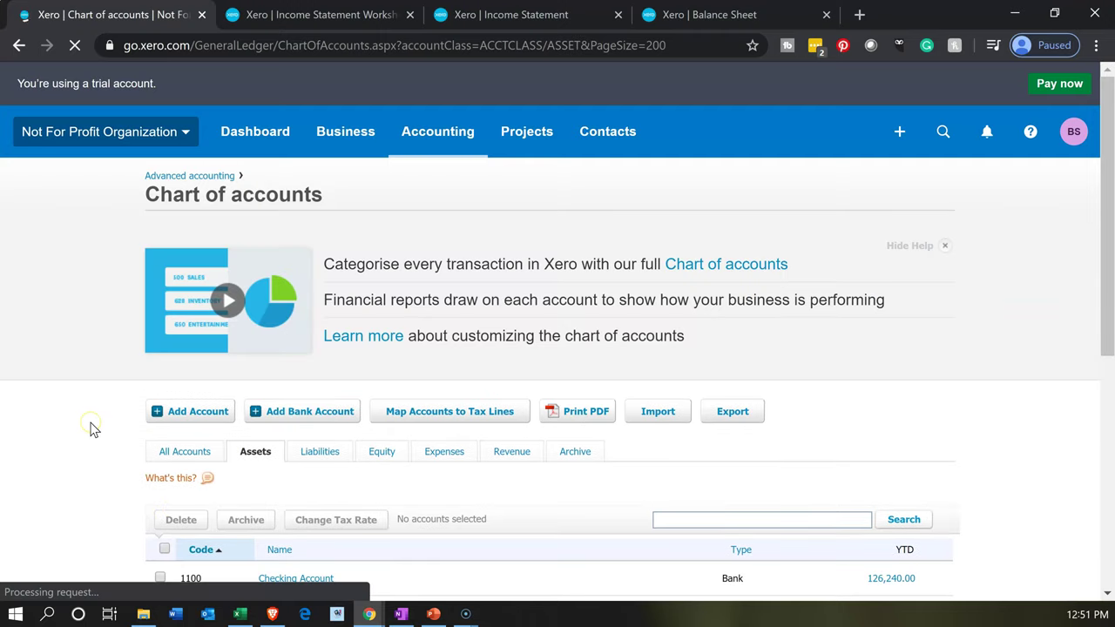
scroll(94, 429, "down", 3)
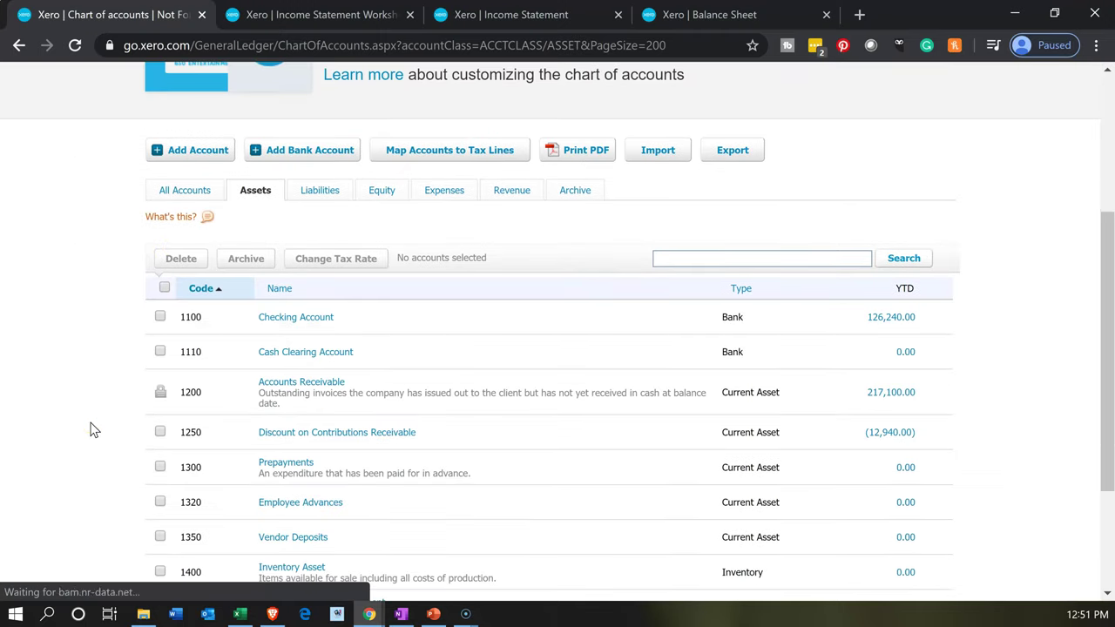
scroll(94, 429, "down", 2)
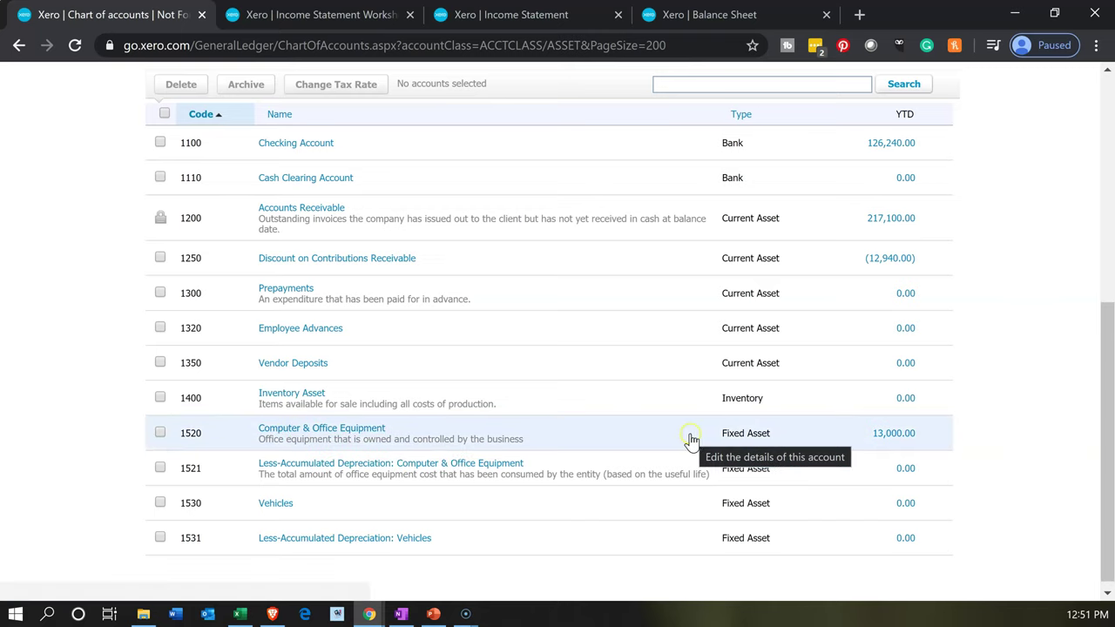
left_click(890, 441)
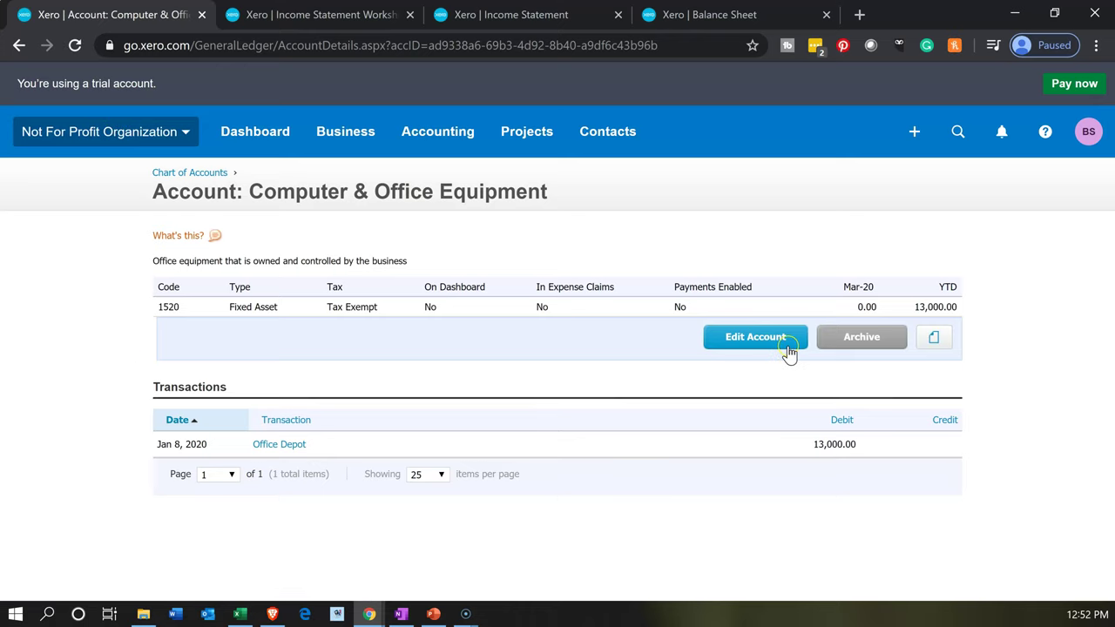
Rename the Computer & Office Equipment account as Furniture & Equipment and save the account details
left_click(754, 337)
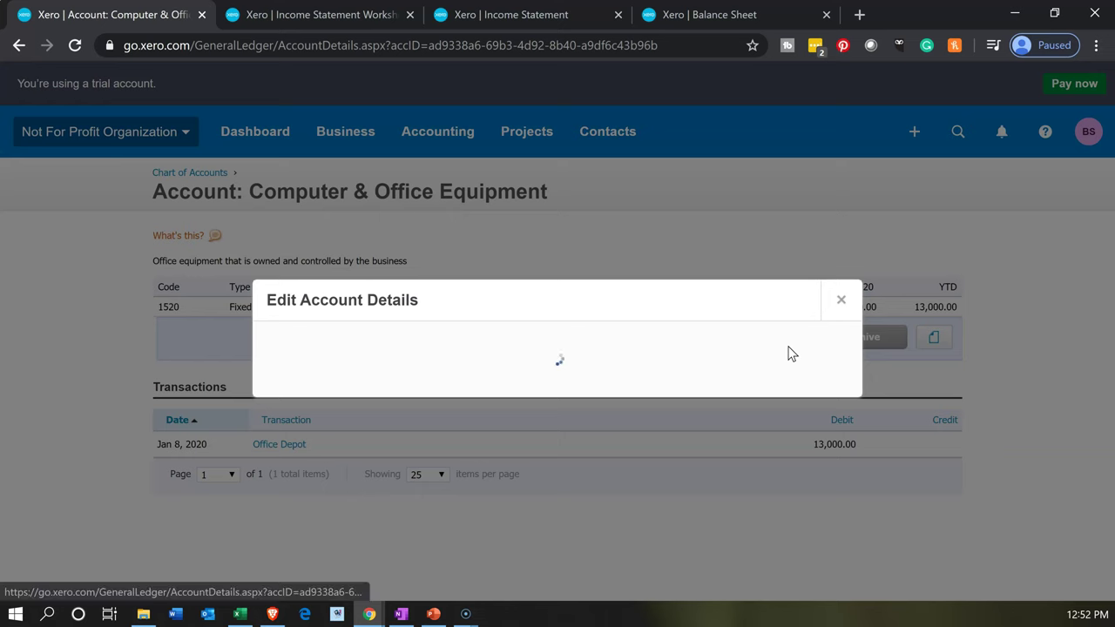
left_click(524, 200)
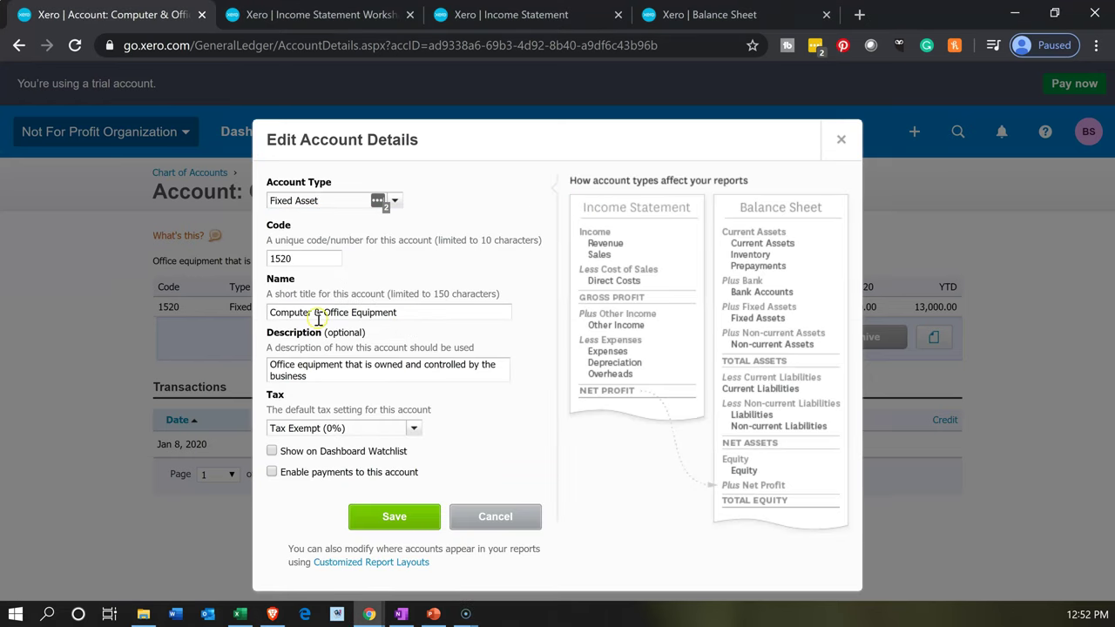
left_click(346, 314)
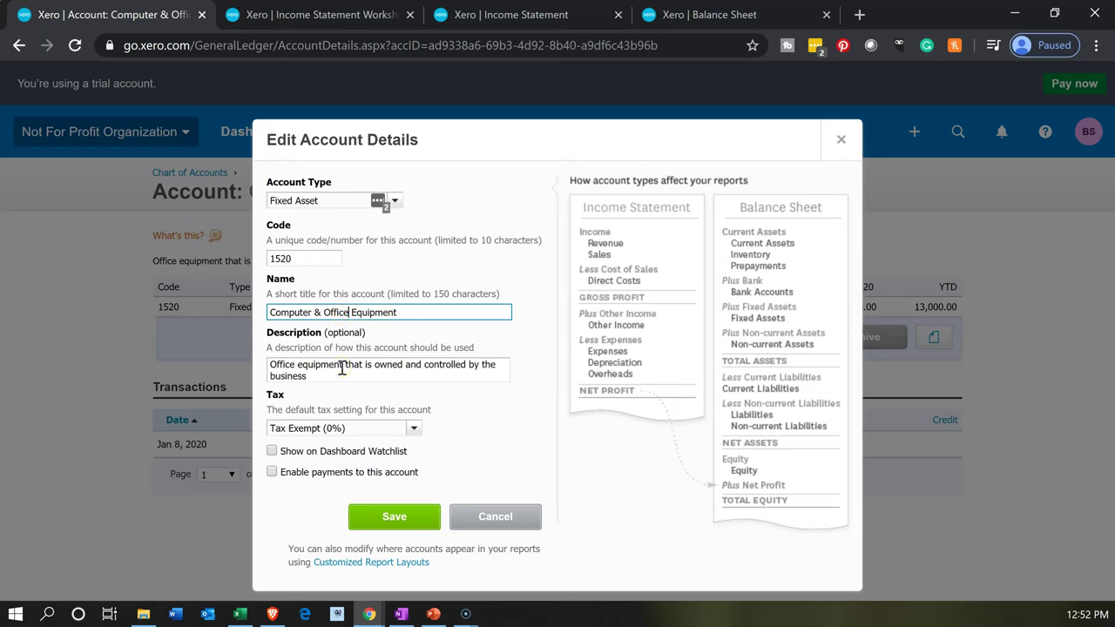
key("BackSpace")
key("BackSpace")
key("BackSpace")
key("BackSpace")
key("BackSpace")
key("BackSpace")
key("BackSpace")
key("BackSpace")
key("BackSpace")
key("BackSpace")
key("BackSpace")
key("BackSpace")
key("BackSpace")
key("BackSpace")
key("BackSpace")
key("BackSpace")
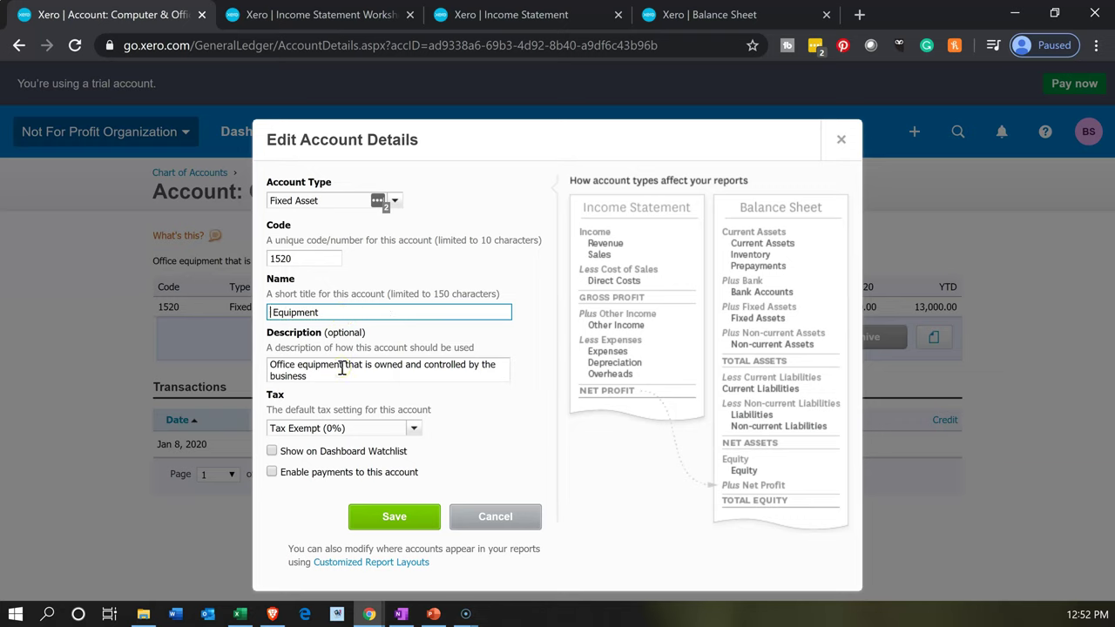
type("Furniture &")
left_click(464, 440)
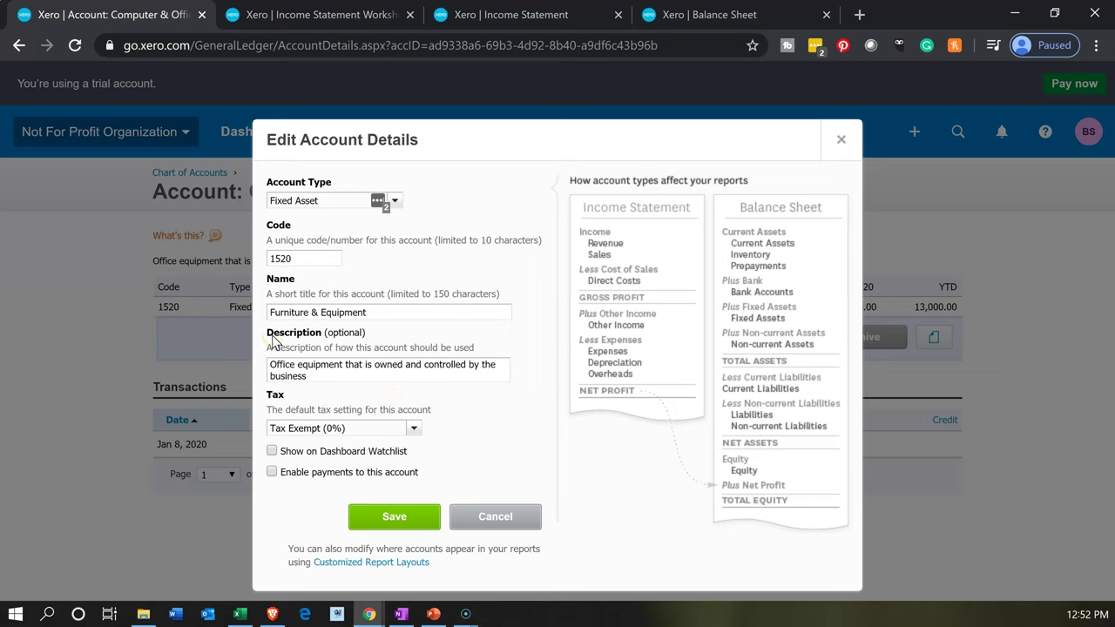
left_click(356, 523)
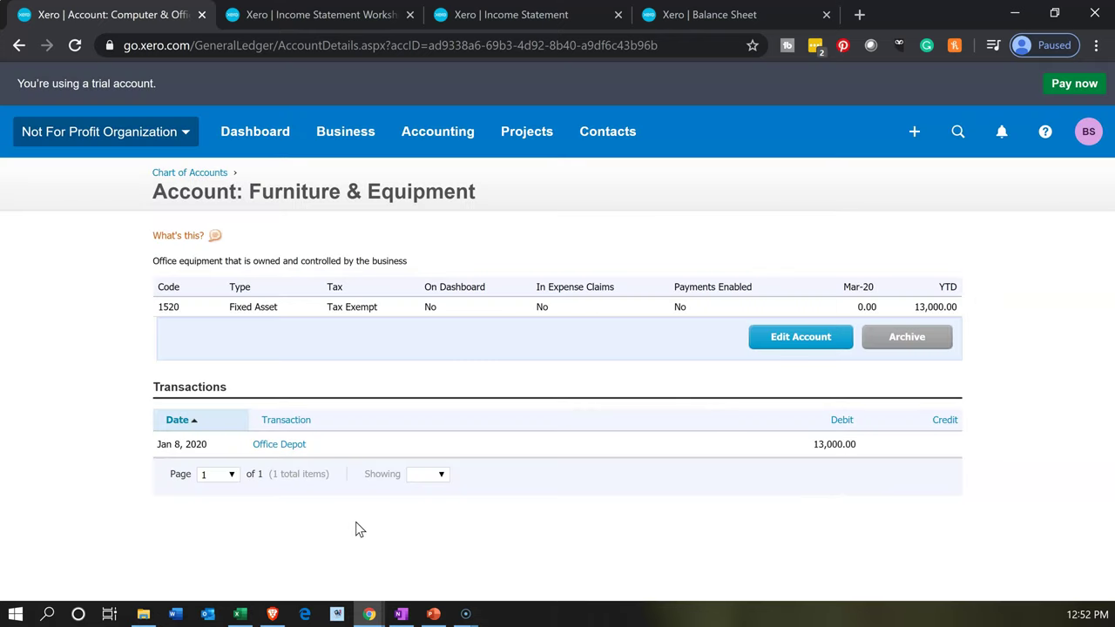
Rerun the Balance Sheet as of Jan 31, 2020 and review the renamed account under Fixed Assets
left_click(726, 7)
scroll(718, 260, "up", 5)
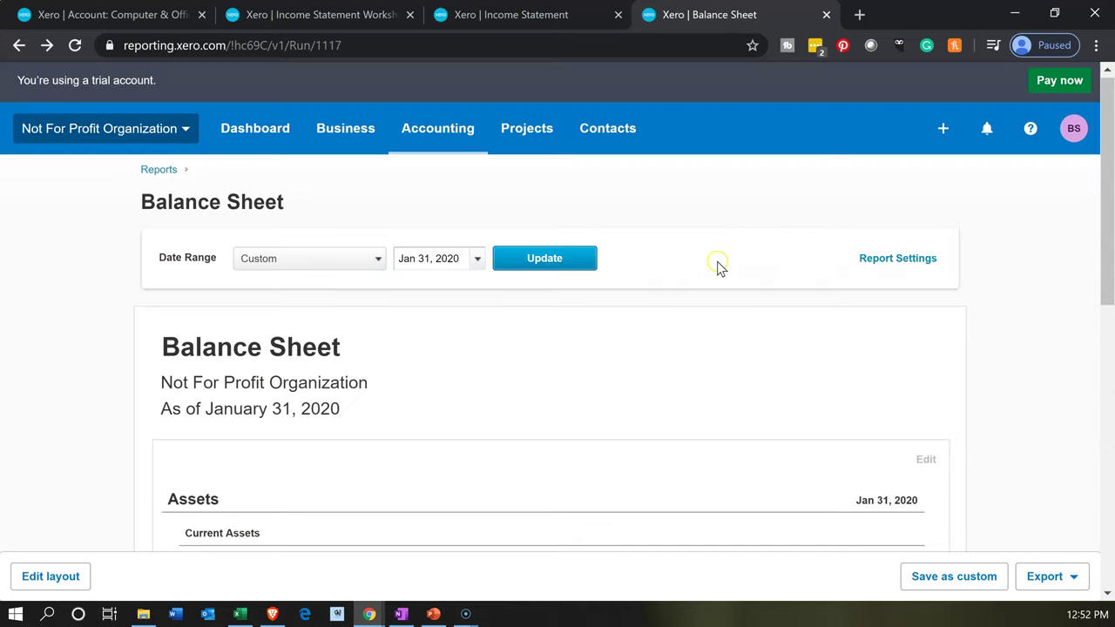
left_click(570, 271)
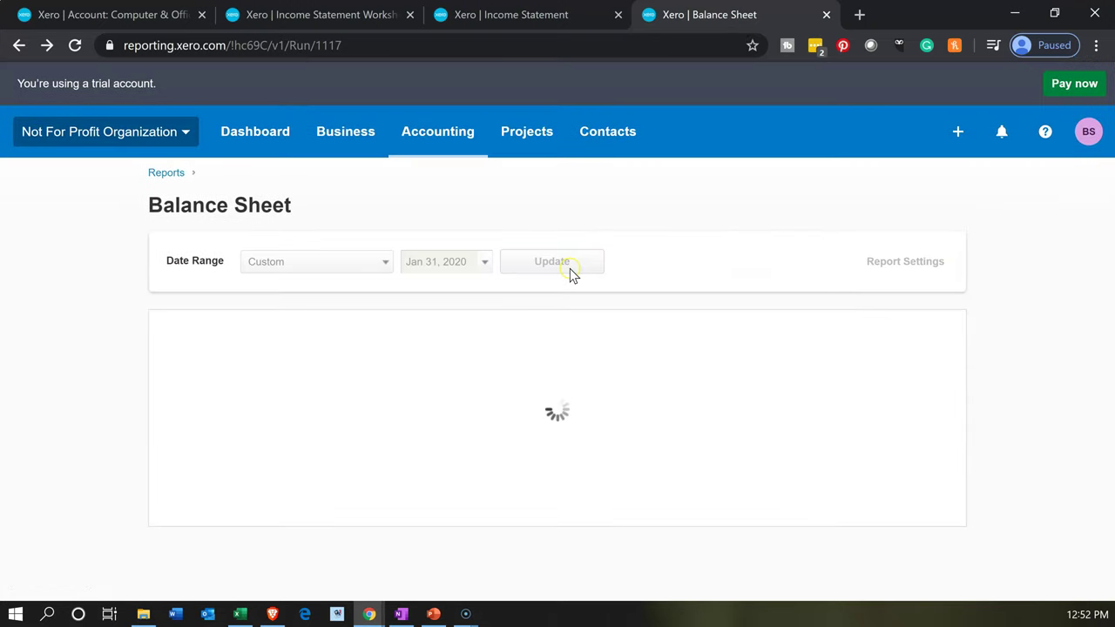
scroll(461, 417, "down", 6)
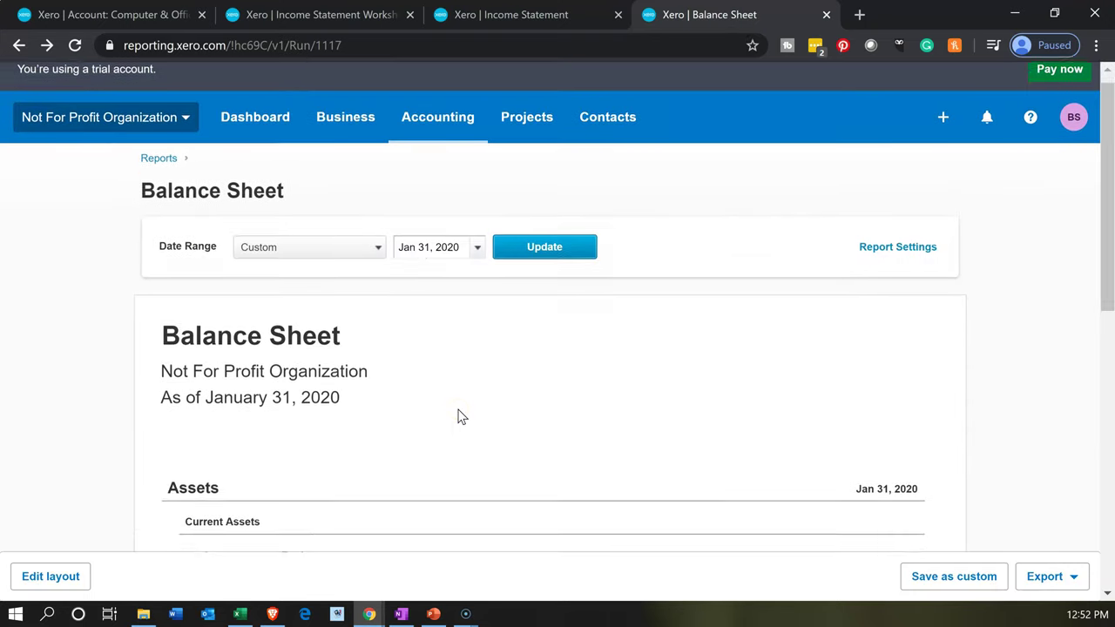
scroll(410, 384, "down", 1)
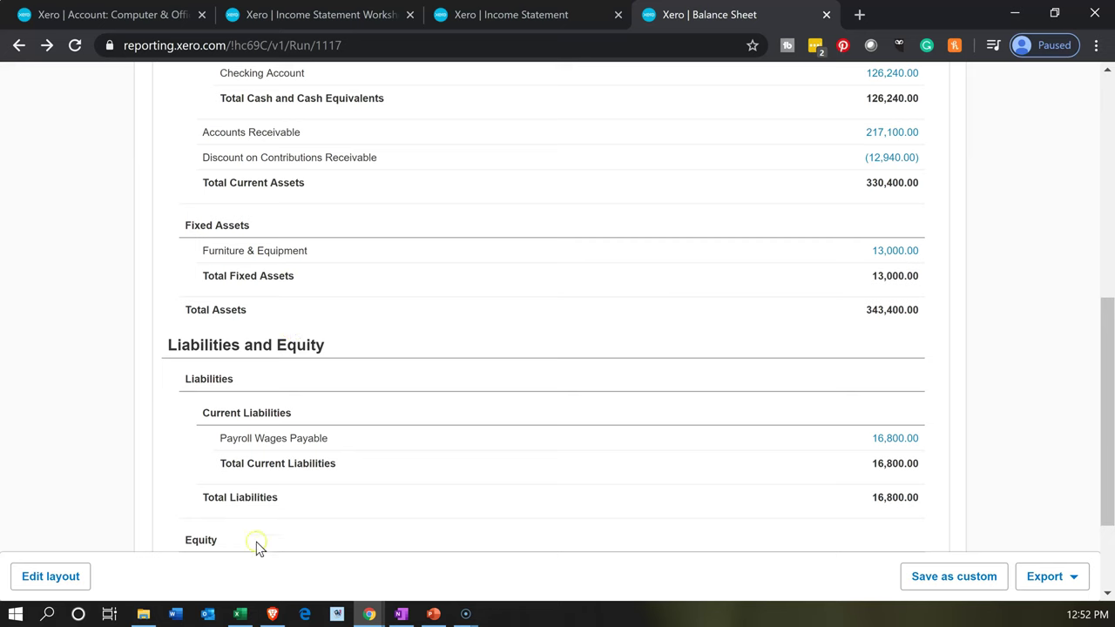
Switch to the Excel workbook and change the fill of the 13,000 Equipment & Furniture and Cash entry to the recent light blue
left_click(241, 610)
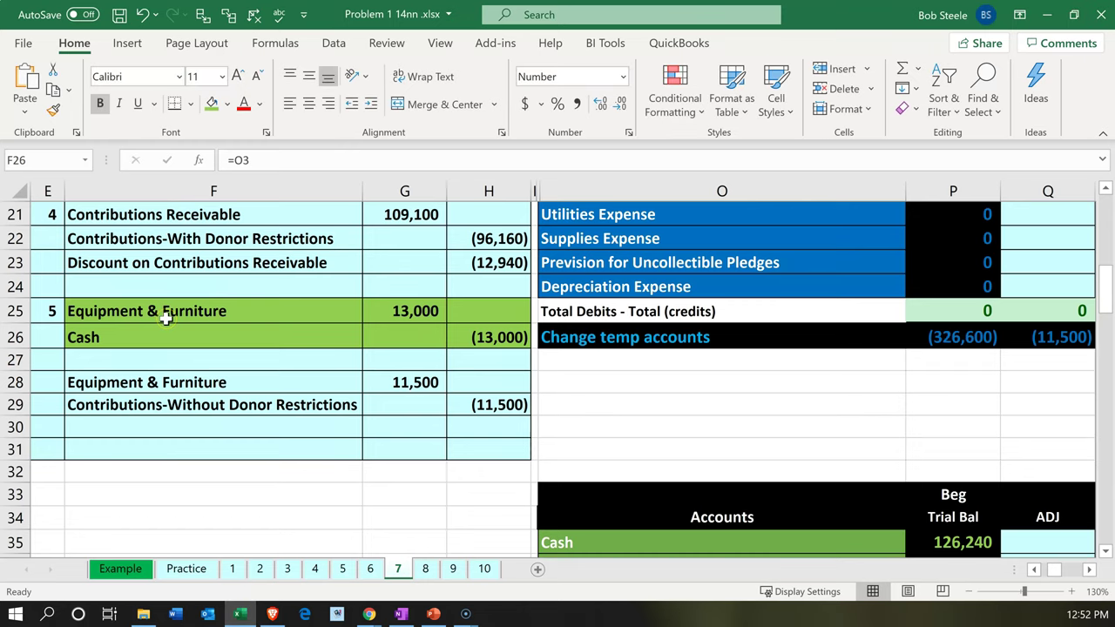
left_click_drag(169, 307, 477, 336)
right_click(478, 338)
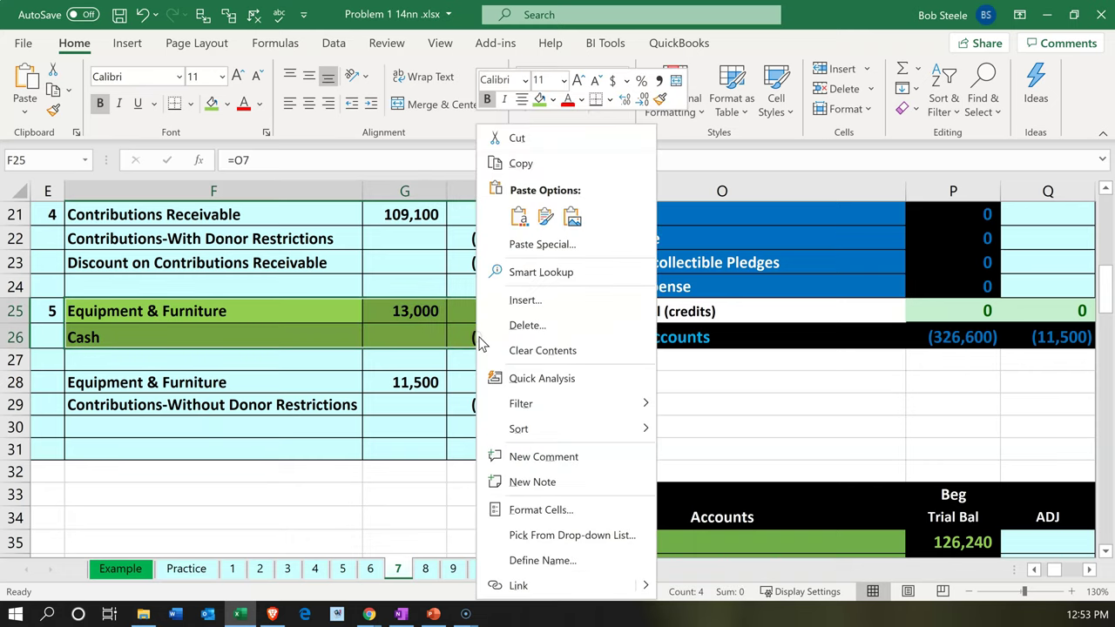
left_click(559, 103)
left_click(558, 102)
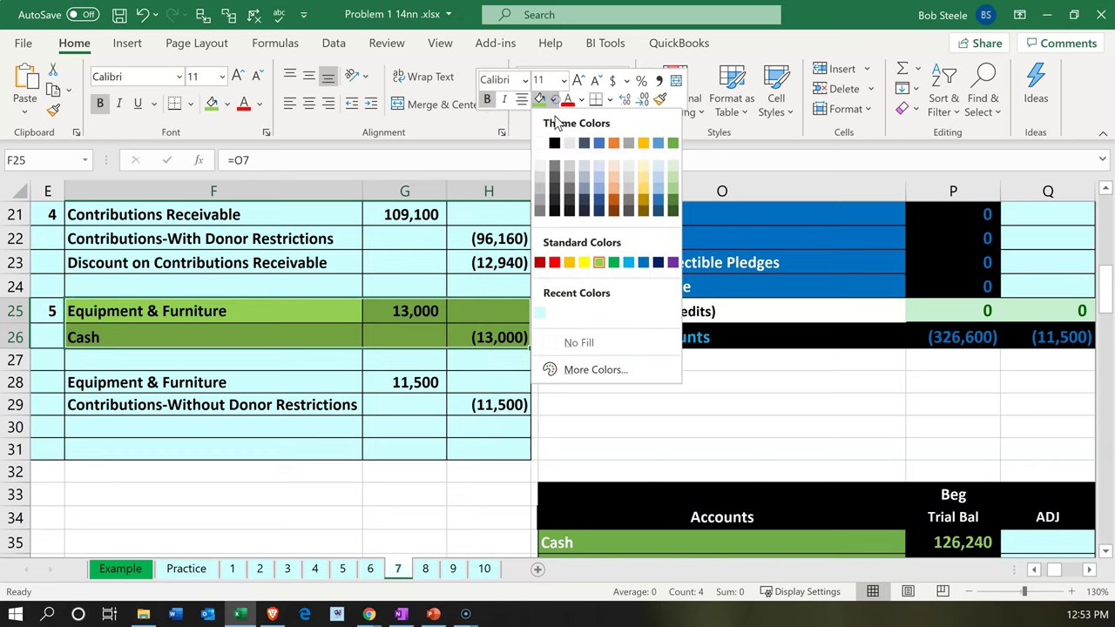
left_click(541, 314)
left_click(369, 386)
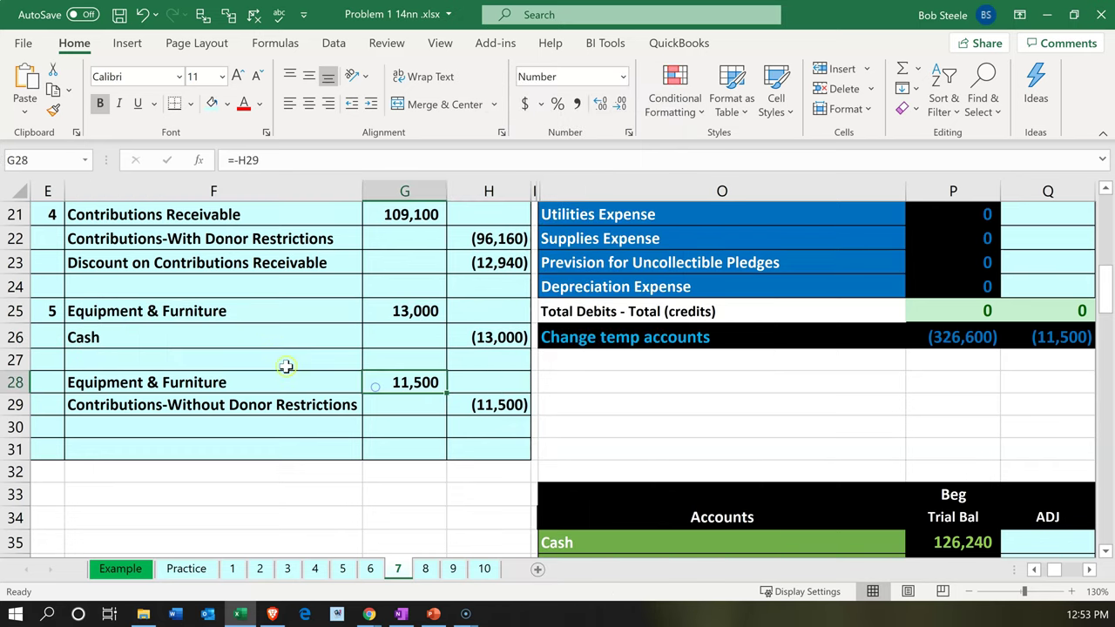
Highlight the 11,500 Equipment & Furniture and Contributions-Without Donor Restrictions entry in light green and review it
left_click_drag(331, 393, 459, 397)
right_click(459, 398)
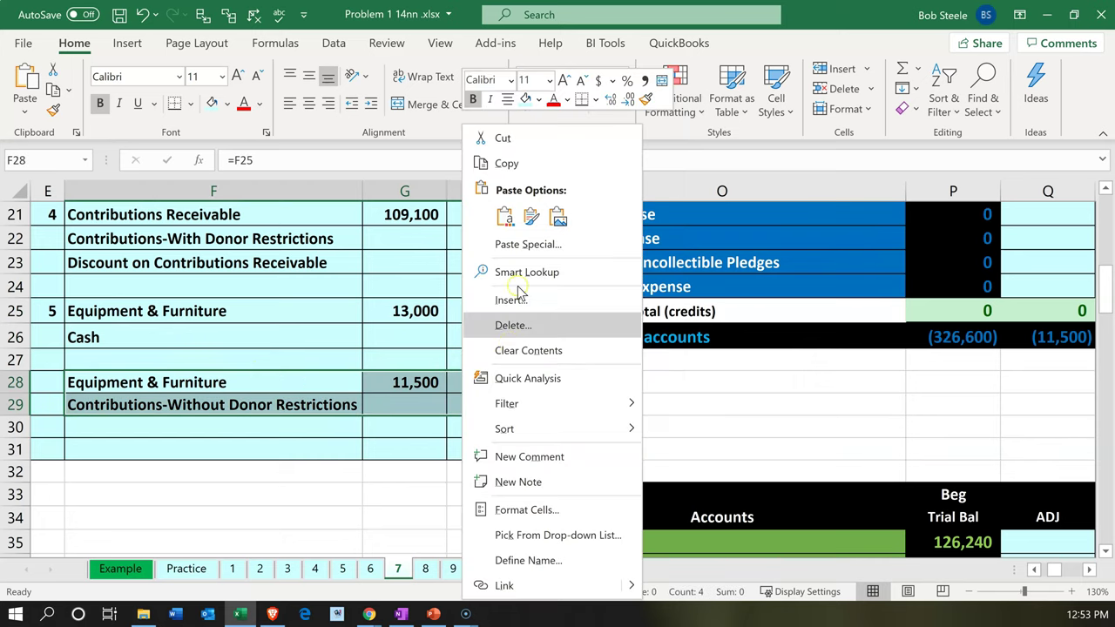
left_click(540, 100)
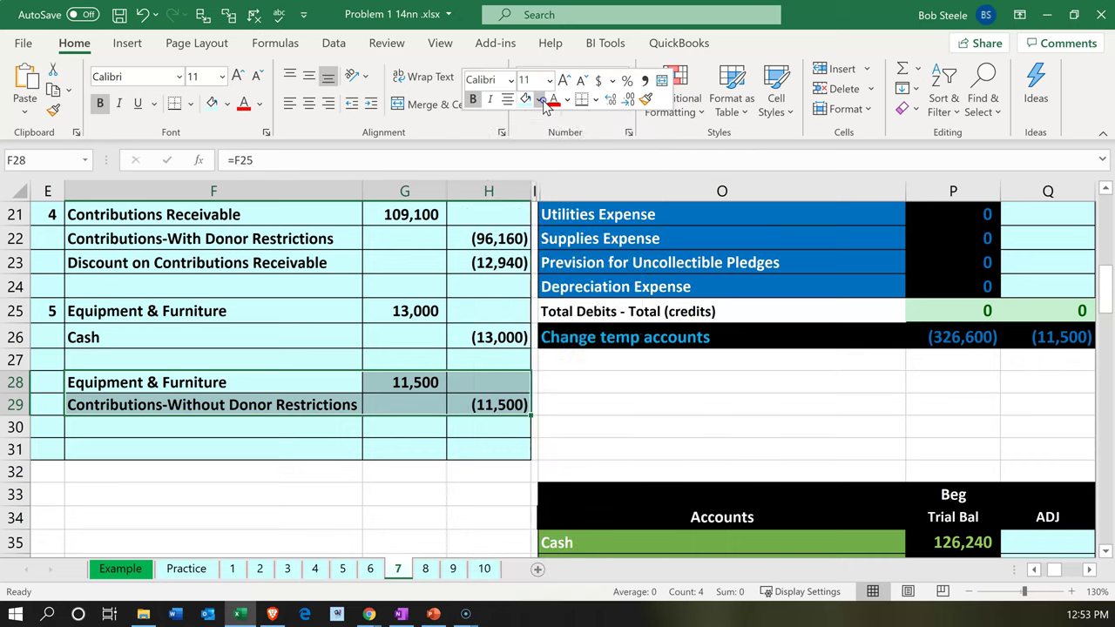
left_click(584, 262)
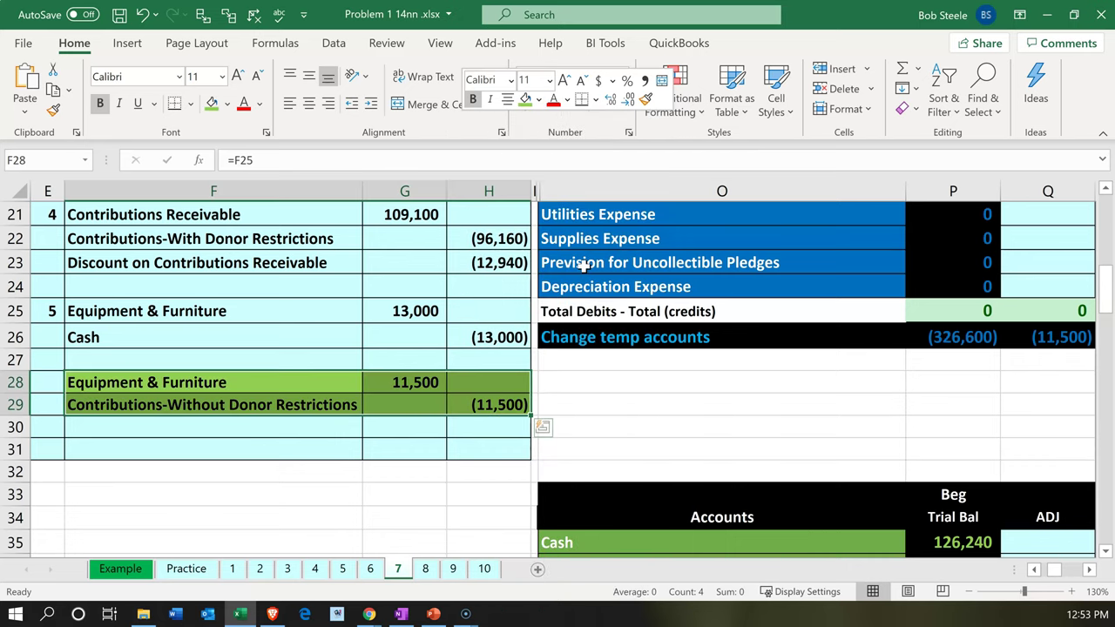
left_click(154, 514)
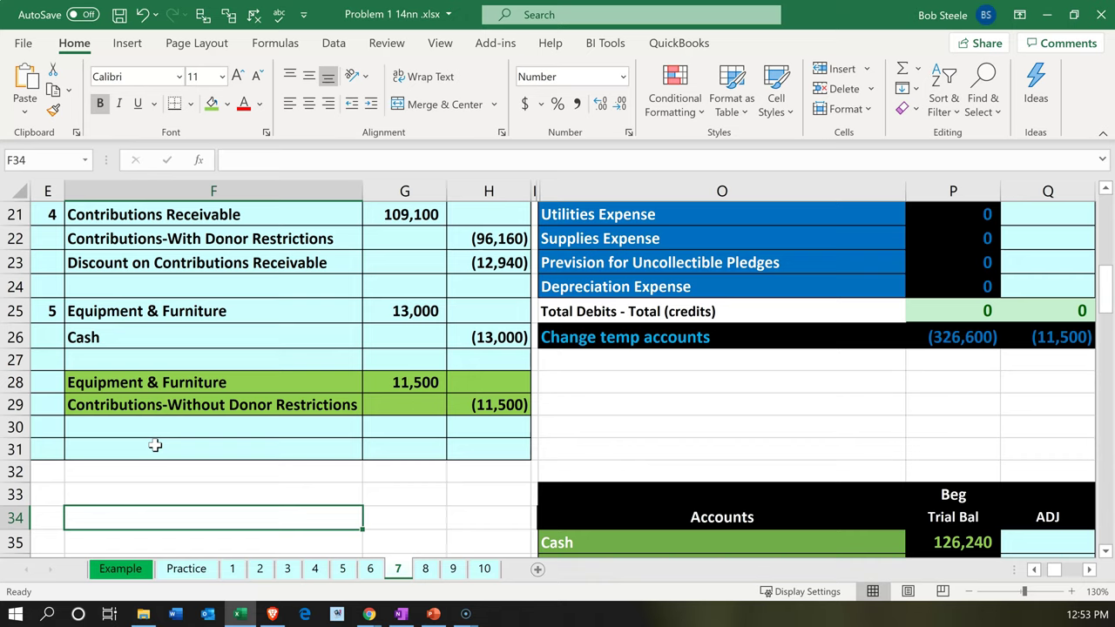
left_click(496, 401)
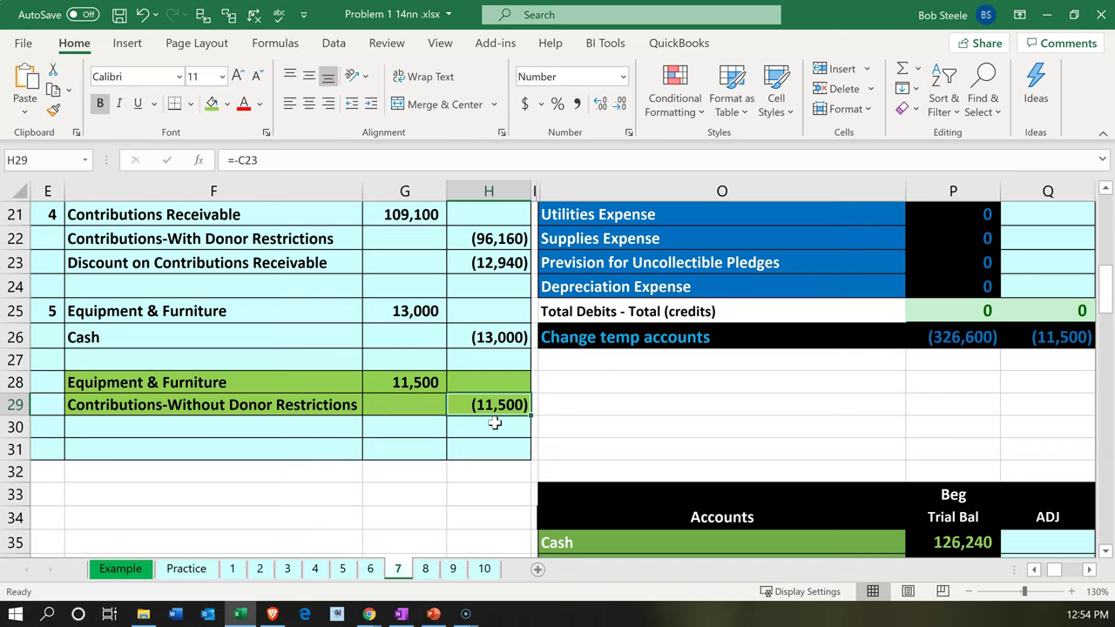
left_click_drag(319, 381, 453, 405)
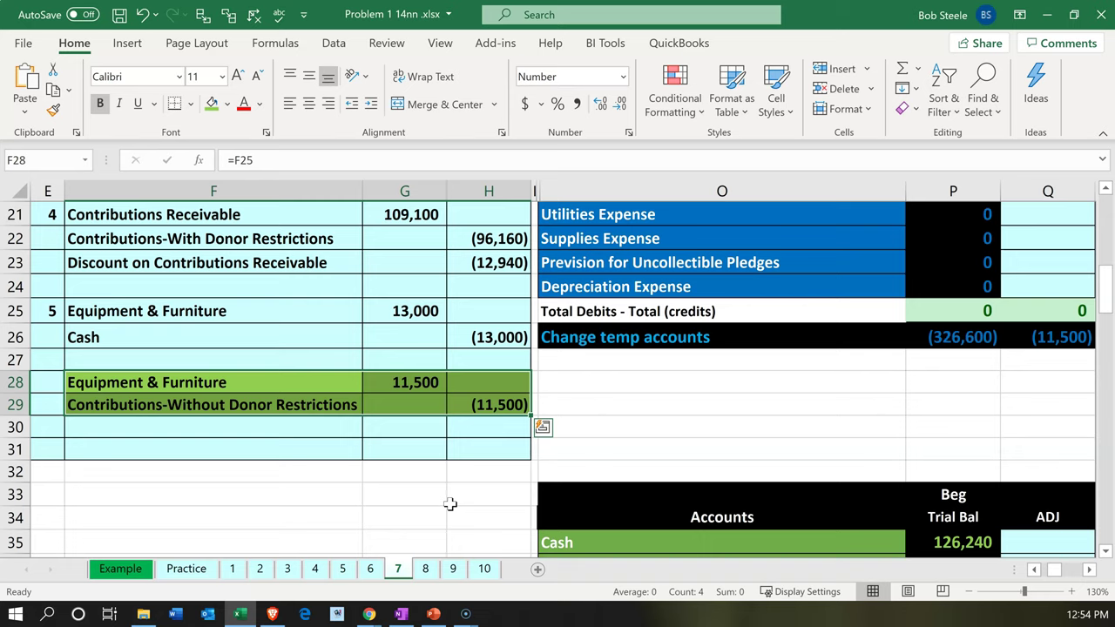
Return to Xero's Furniture & Equipment account page and start a new Receive Money transaction for the Cash Clearing Account
left_click(248, 616)
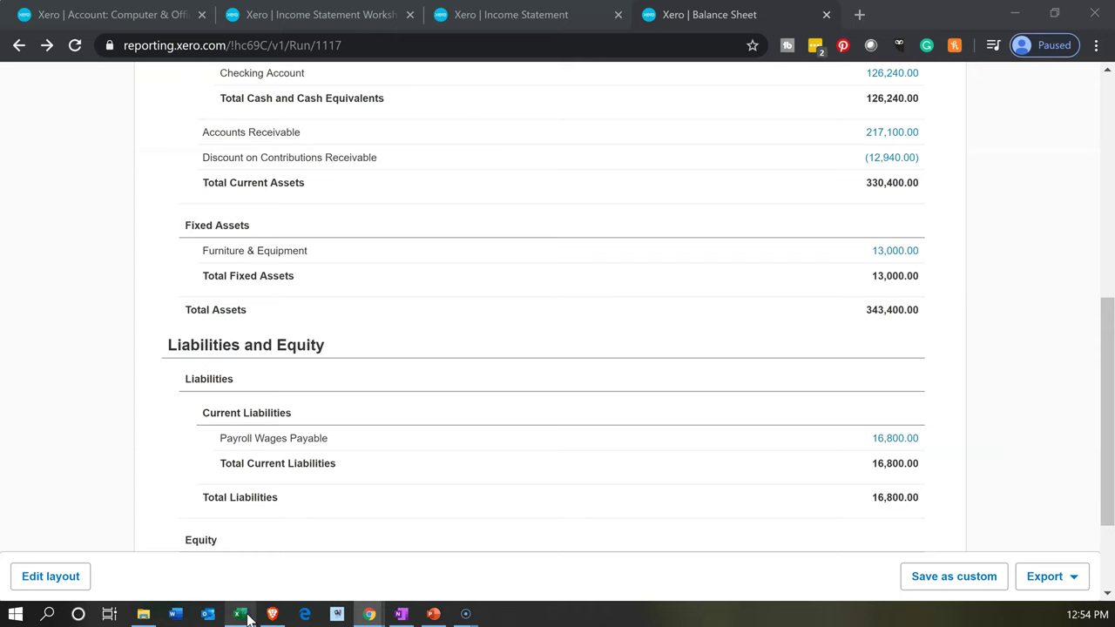
left_click(162, 17)
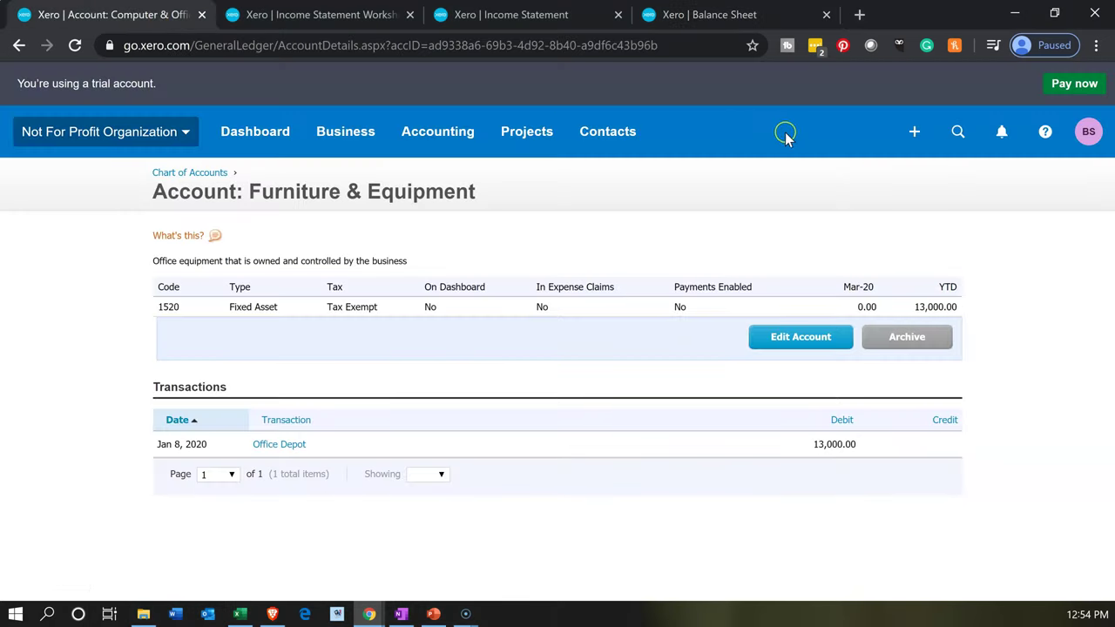
left_click(914, 134)
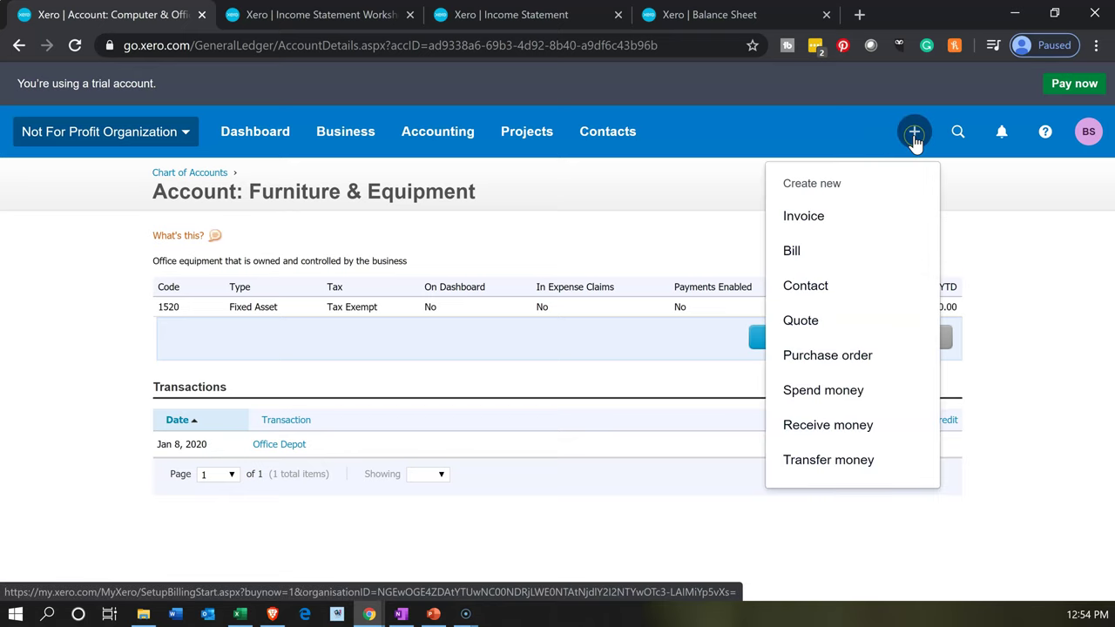
left_click(815, 426)
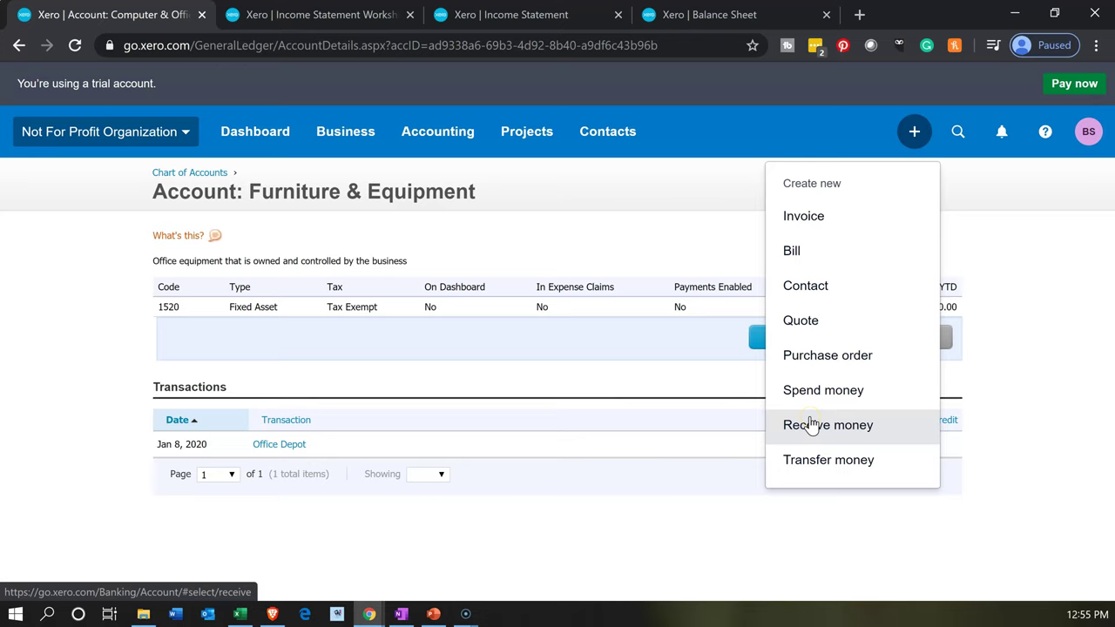
left_click(819, 429)
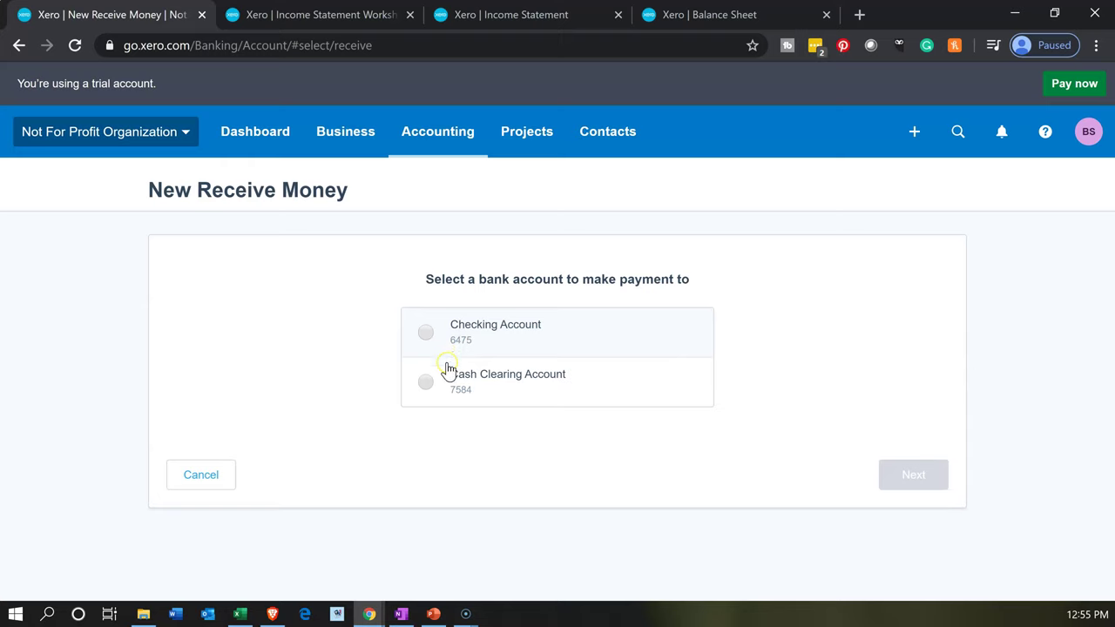
left_click(442, 391)
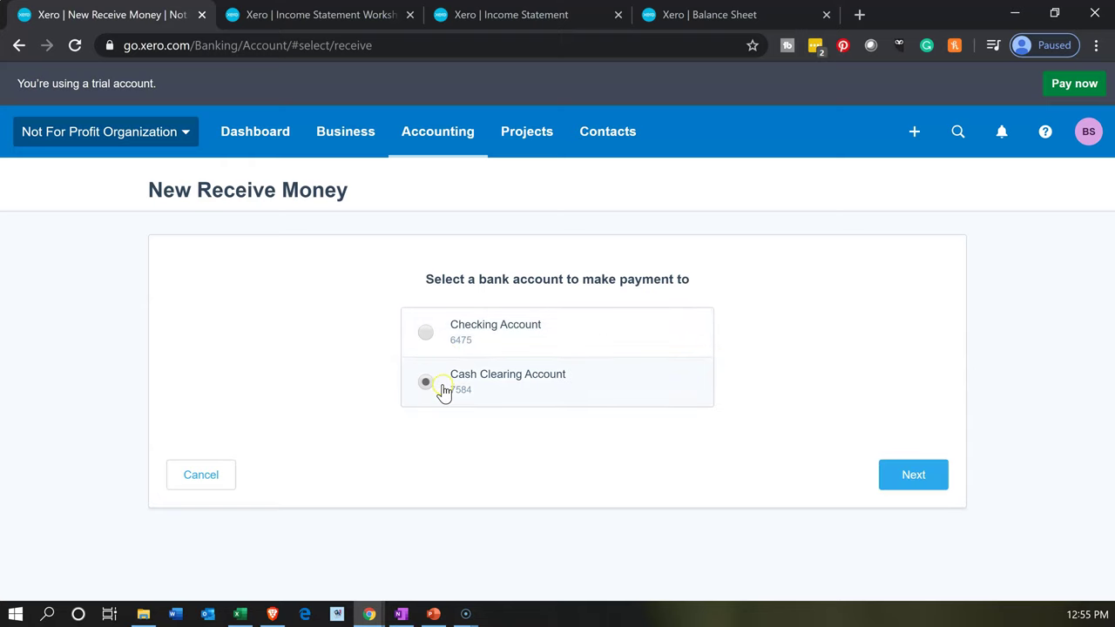
left_click(891, 487)
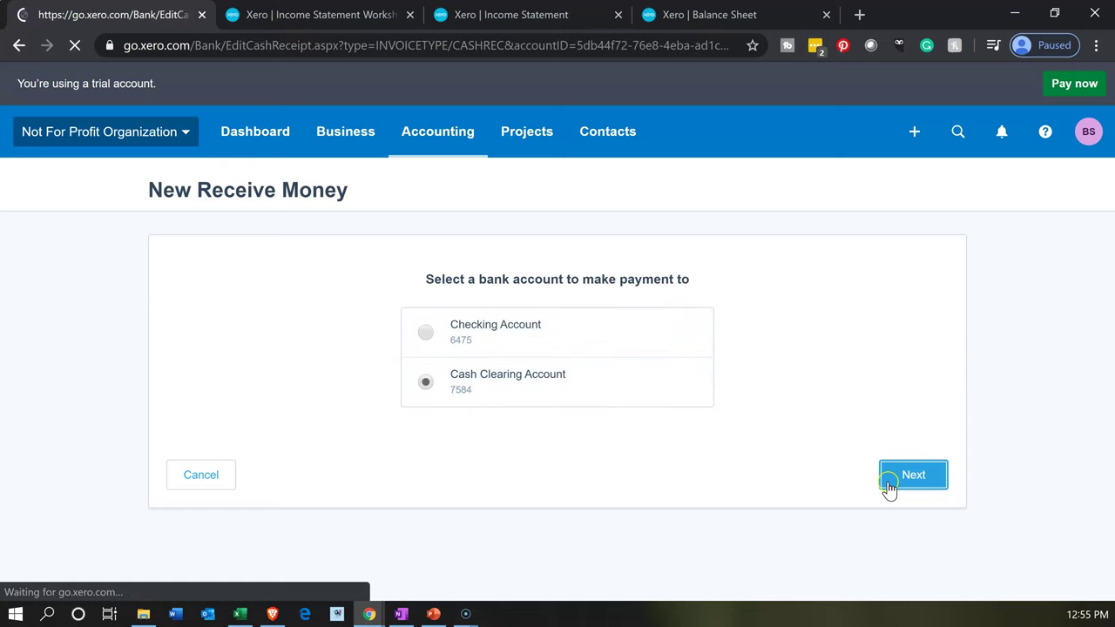
Enter Donor 3 as the new contact the money is from and set the date to Jan 7, 2020
left_click(193, 319)
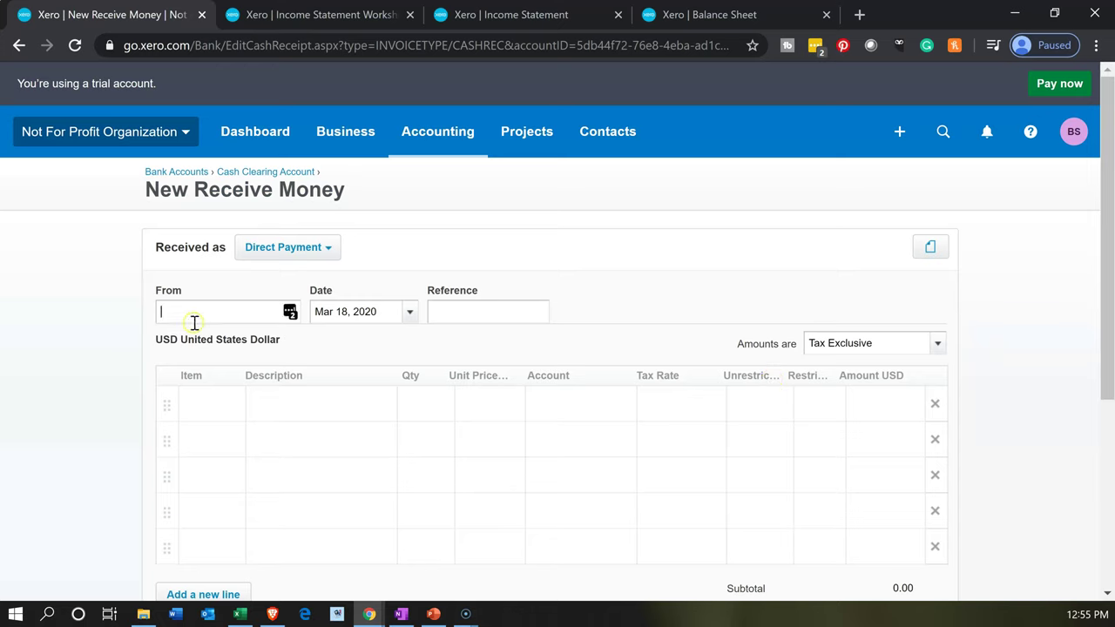
type("Don")
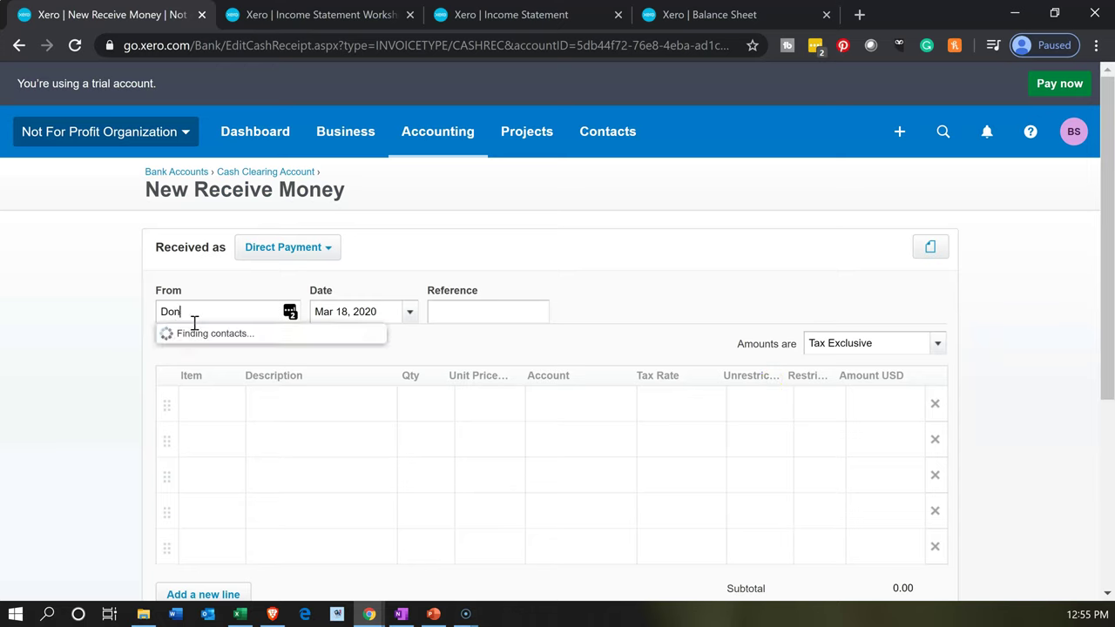
type("or 3")
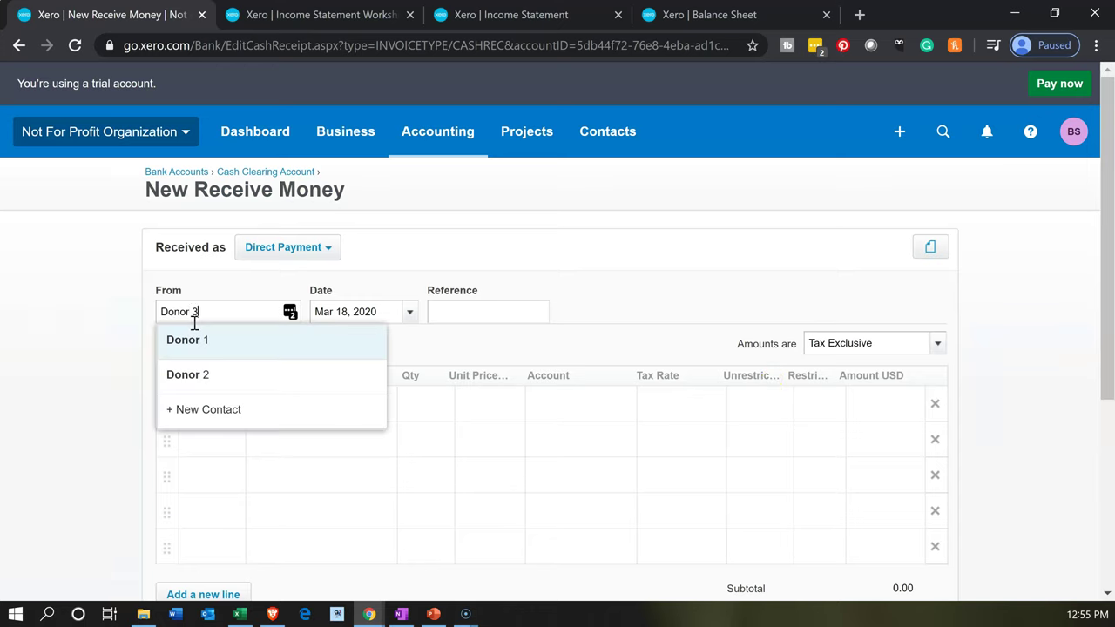
key("Tab")
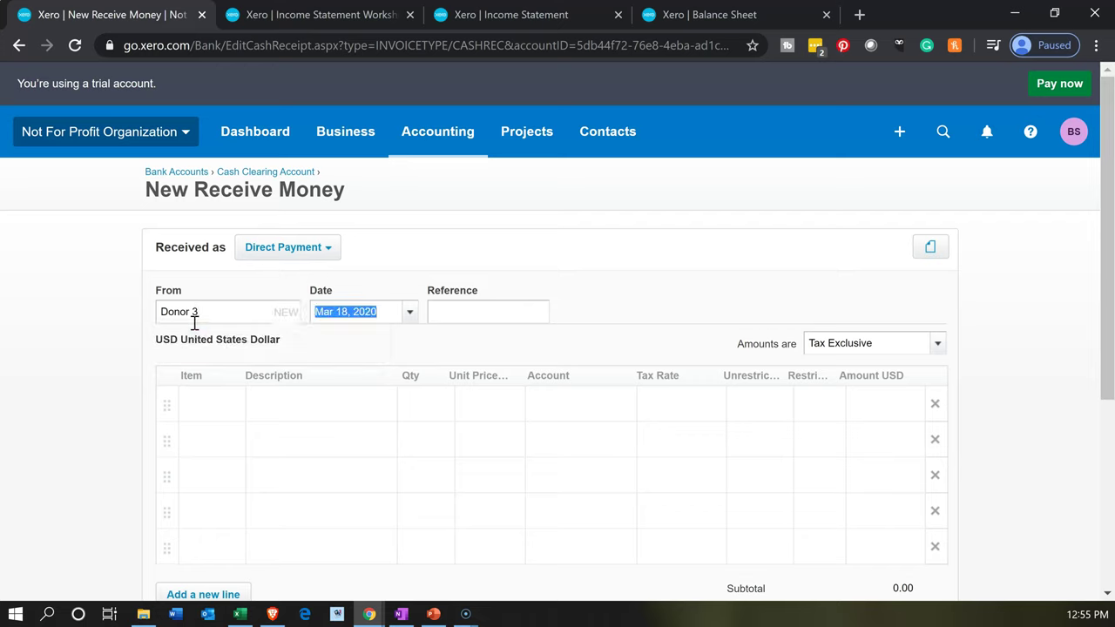
left_click(410, 315)
left_click(323, 320)
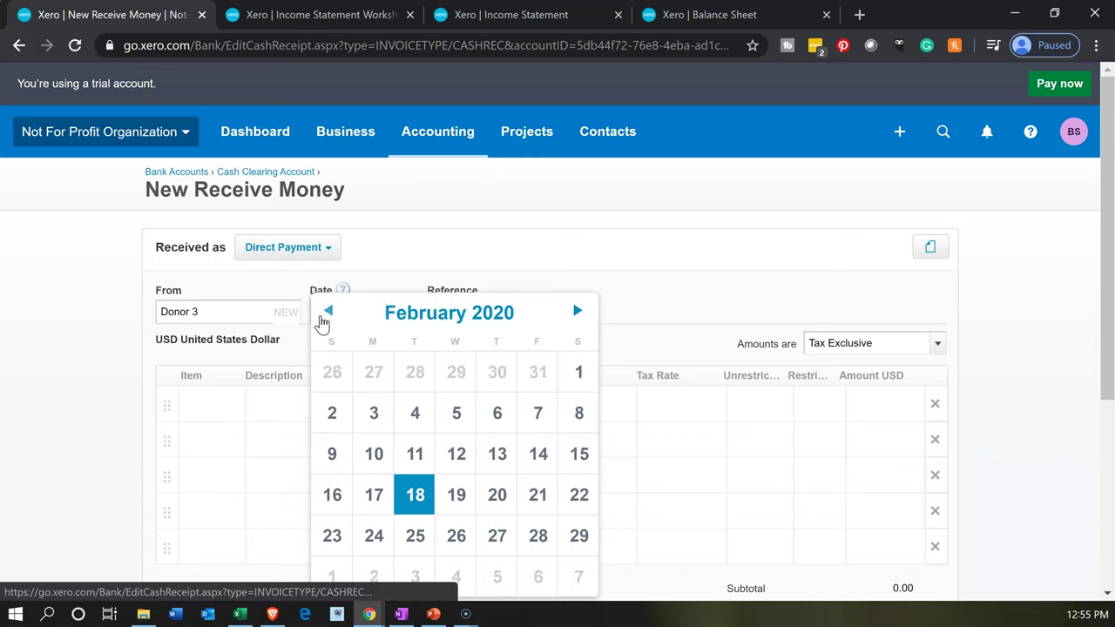
left_click(324, 315)
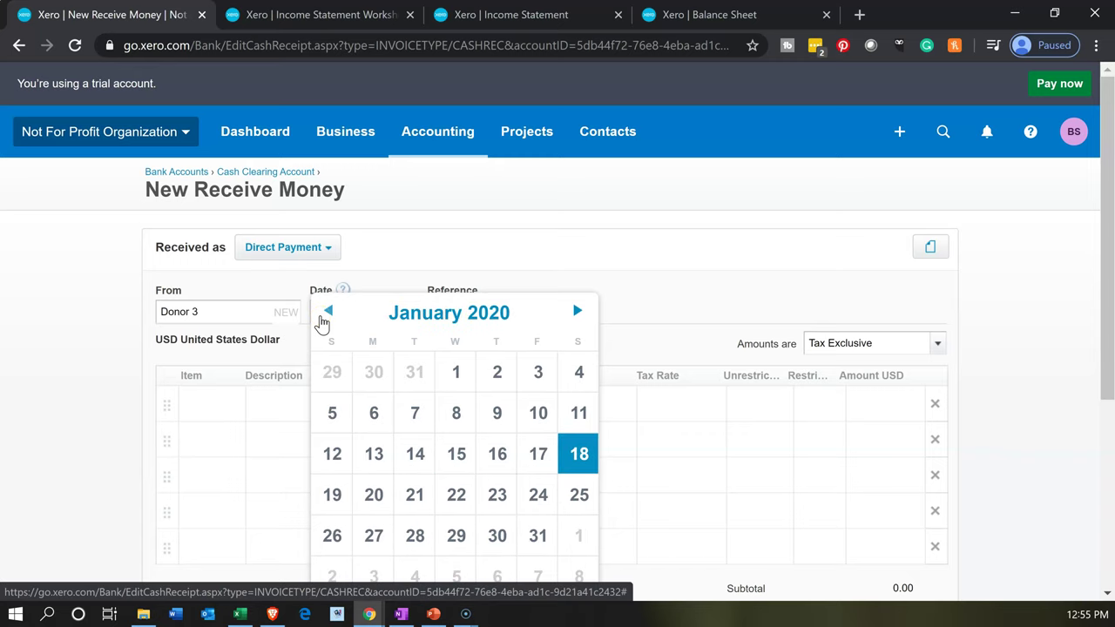
left_click(406, 422)
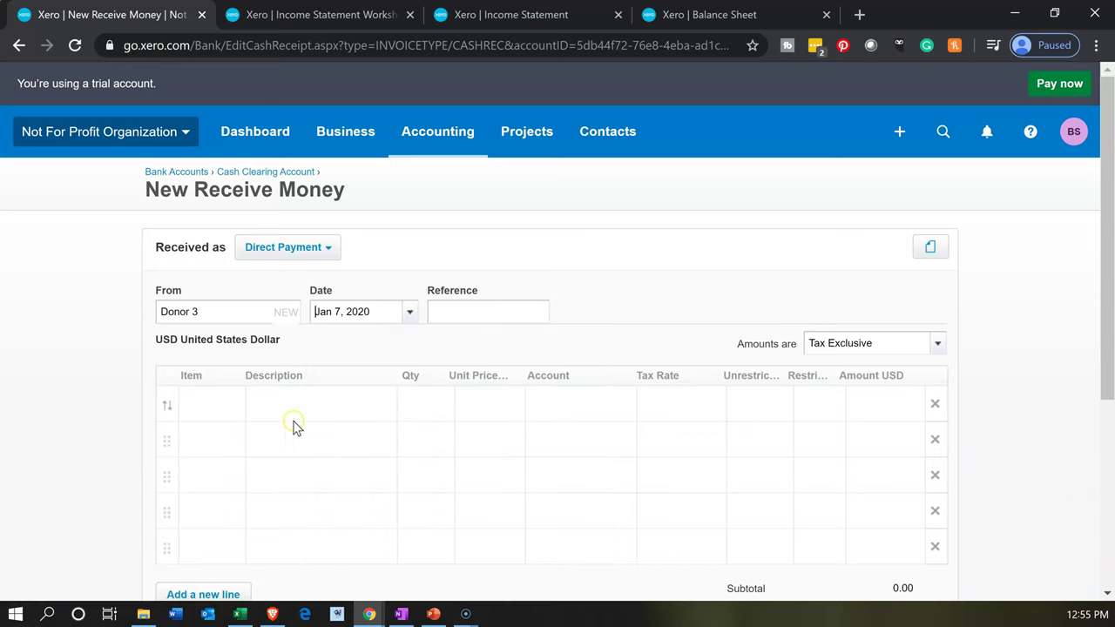
Choose the Donation item for the first line of the receive money transaction
left_click(214, 409)
left_click(213, 409)
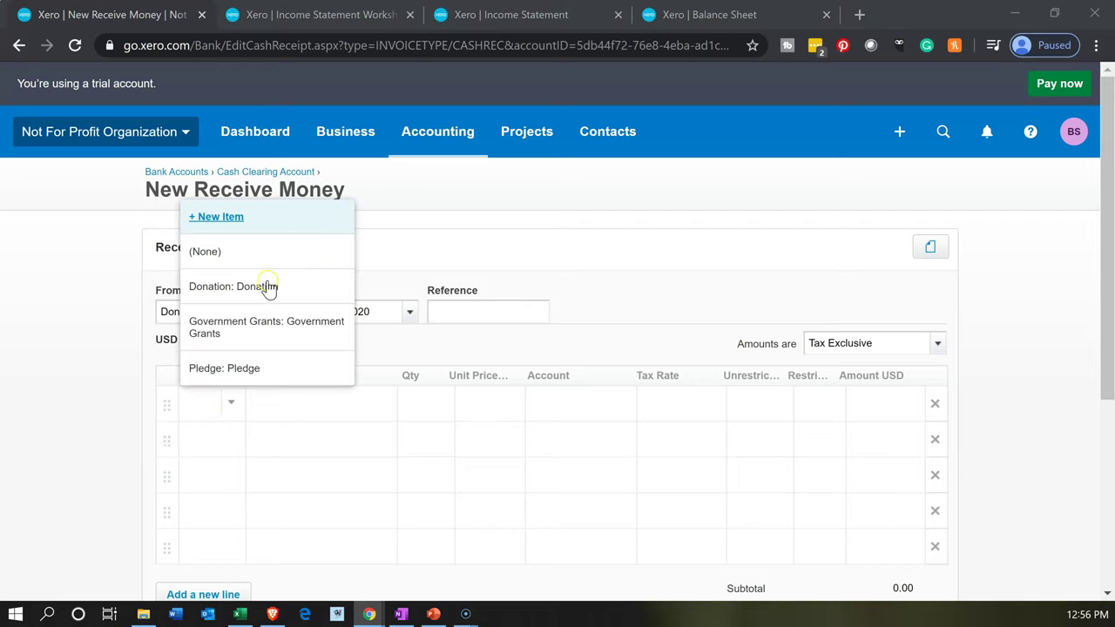
left_click(264, 287)
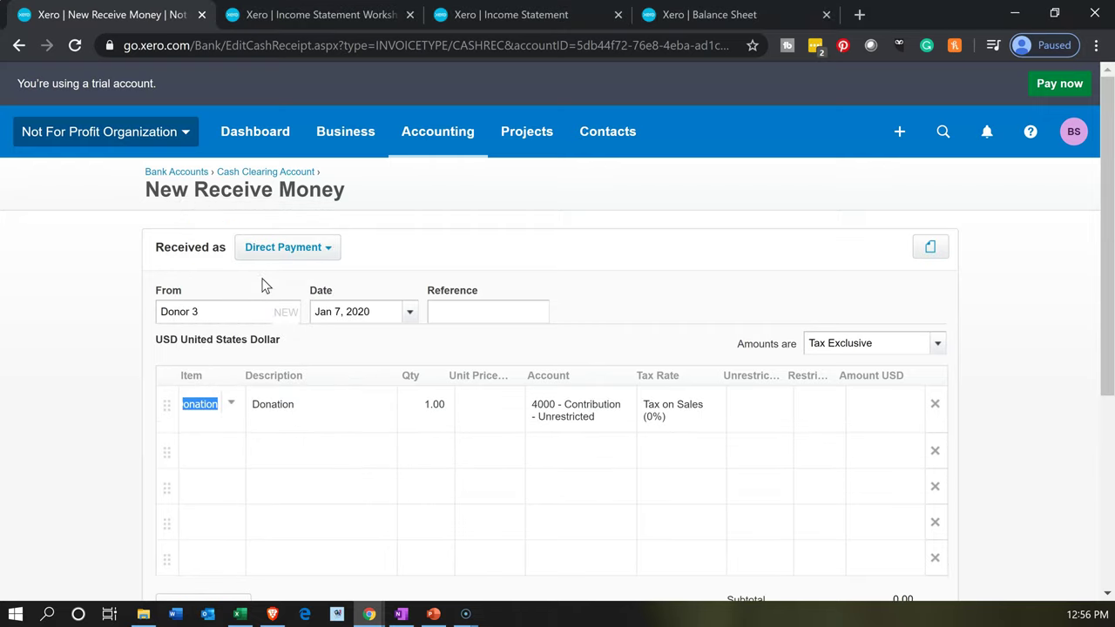
Check the entry's amount in the Excel workbook and set the Donation line's unit price to 11,500
key("Tab")
key("Tab")
key("Tab")
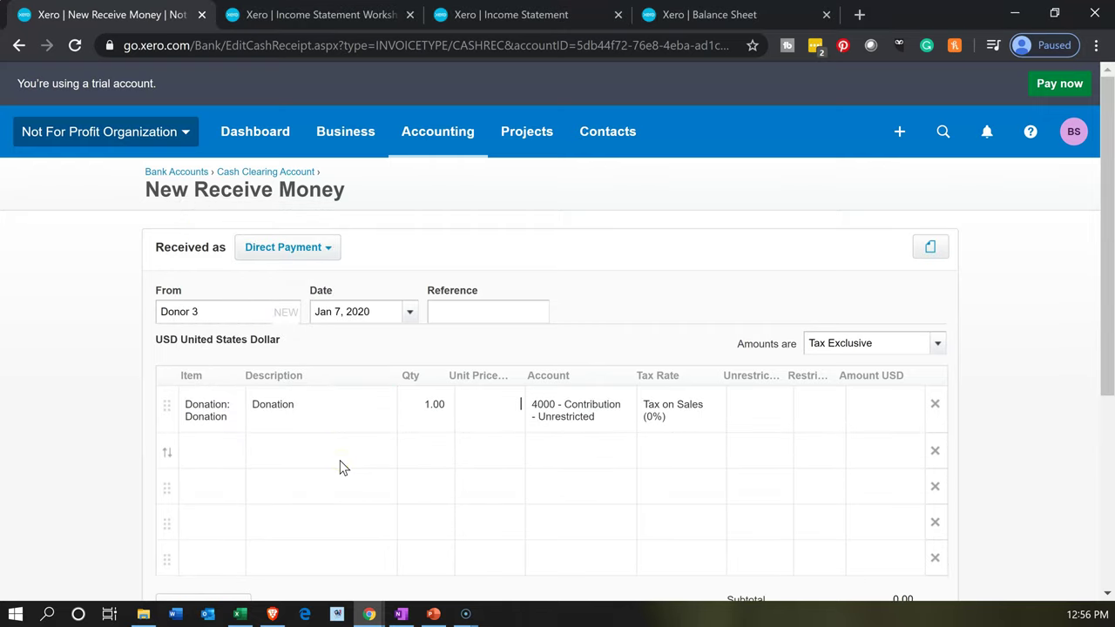
left_click(239, 615)
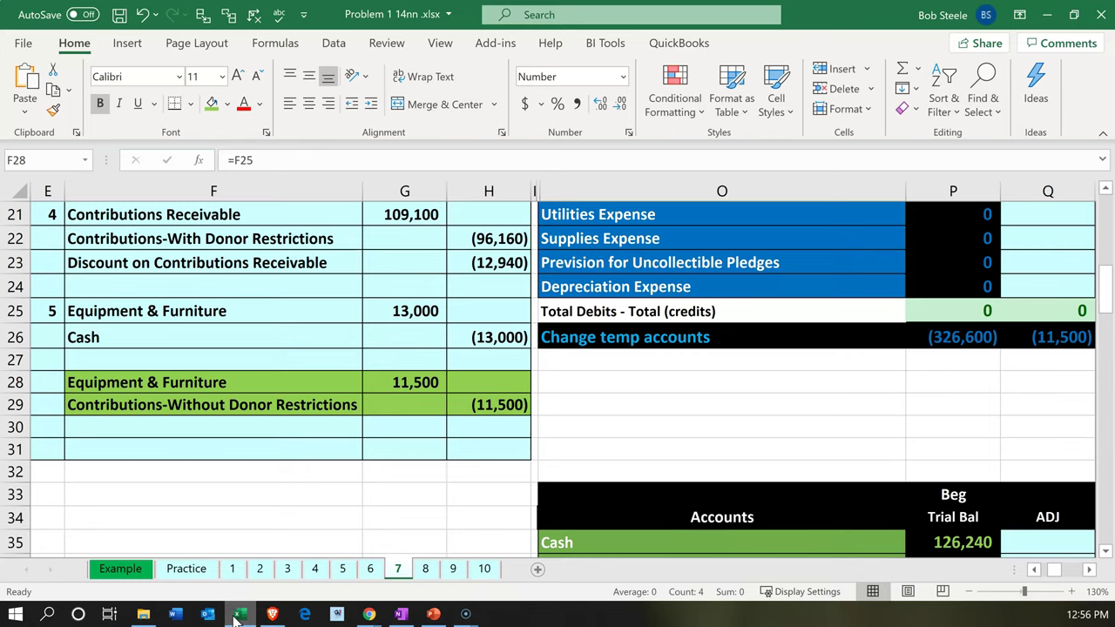
left_click(237, 614)
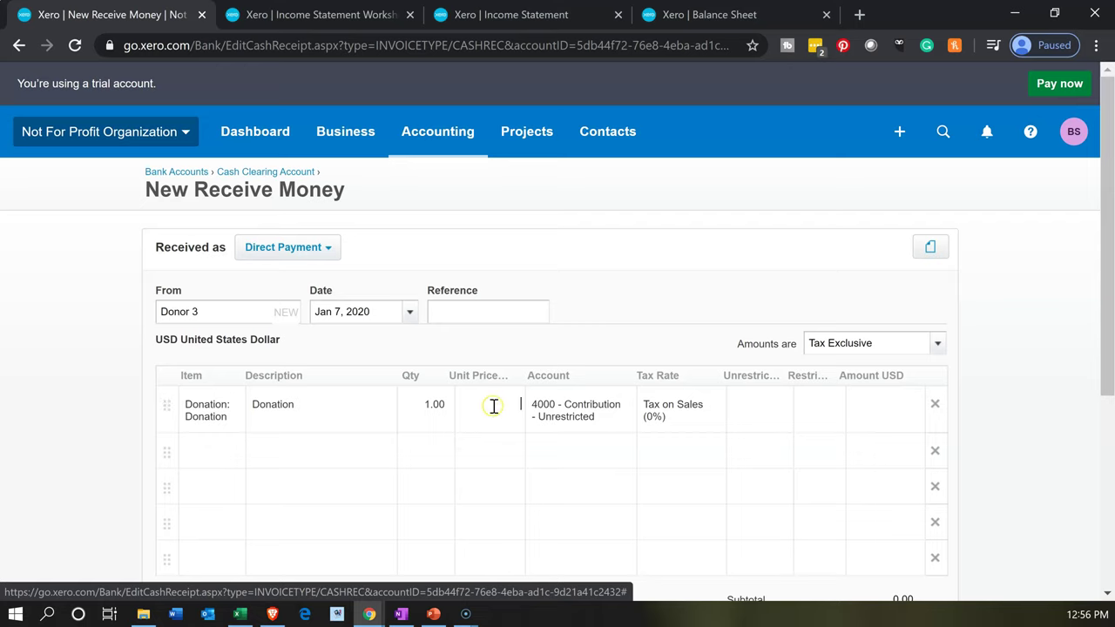
type("11,500")
key("Tab")
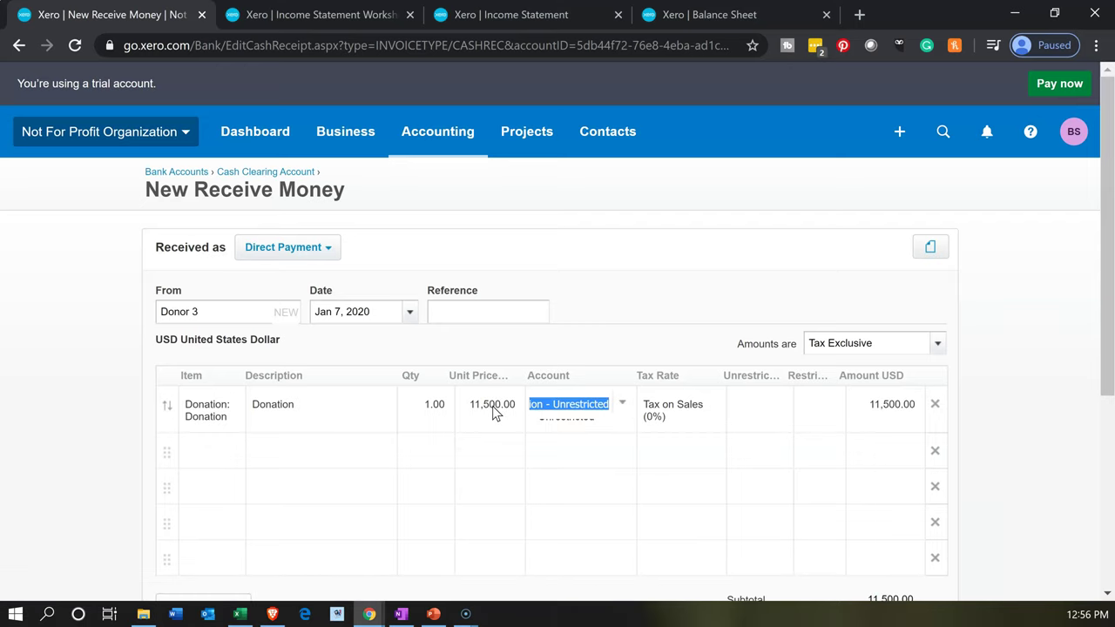
Keep the Donation line's account and tax rate, and set its Unrestricted tracking option to Fundraising 20%
key("Tab")
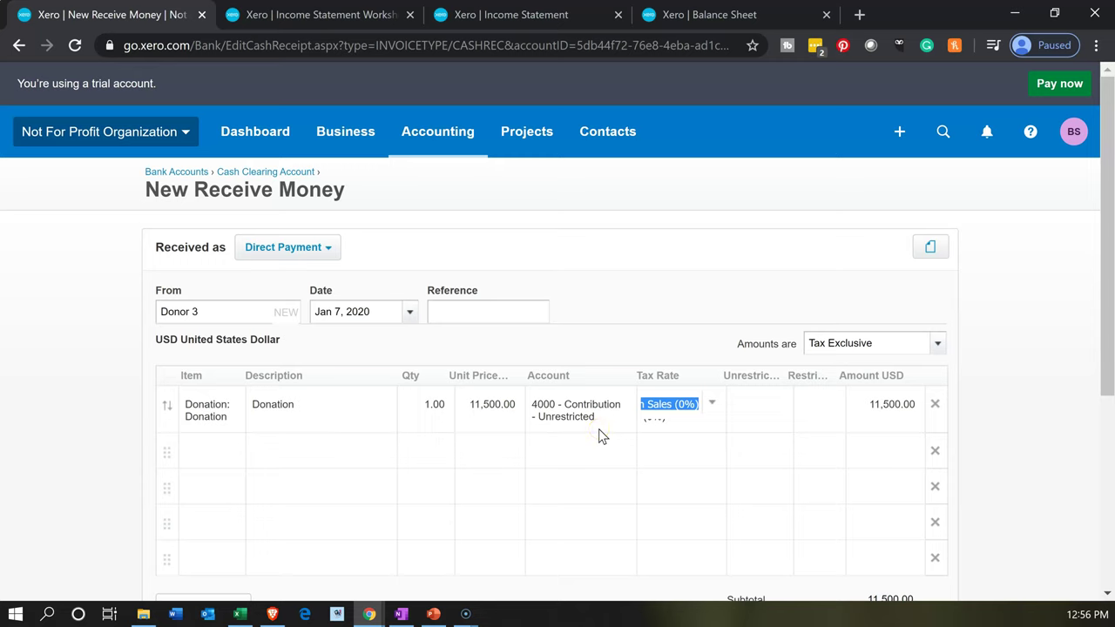
key("Tab")
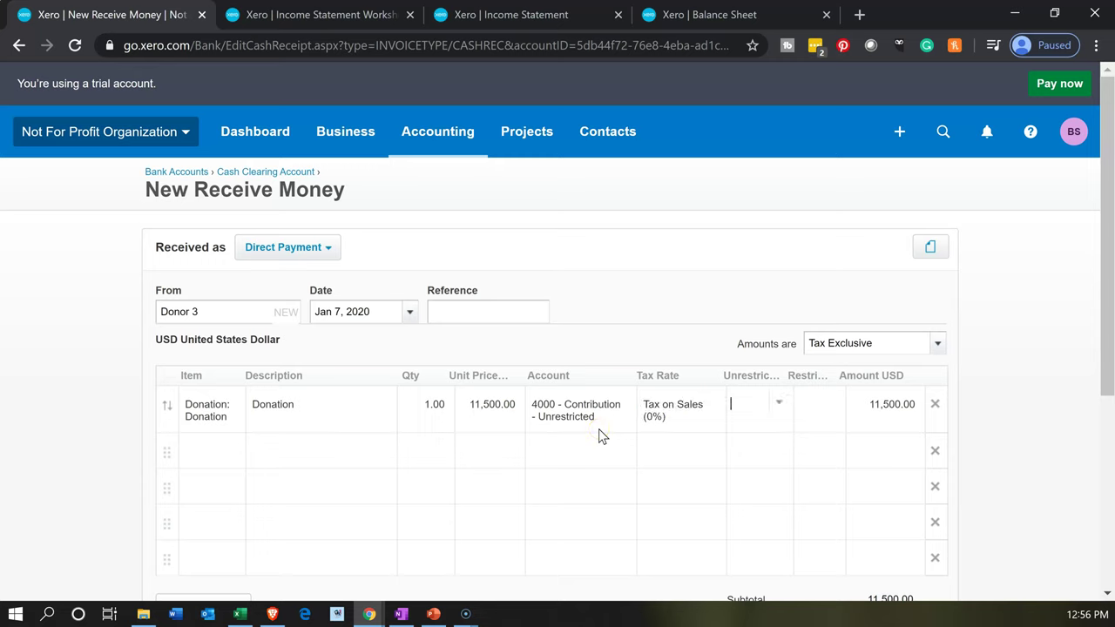
left_click(707, 418)
left_click(779, 403)
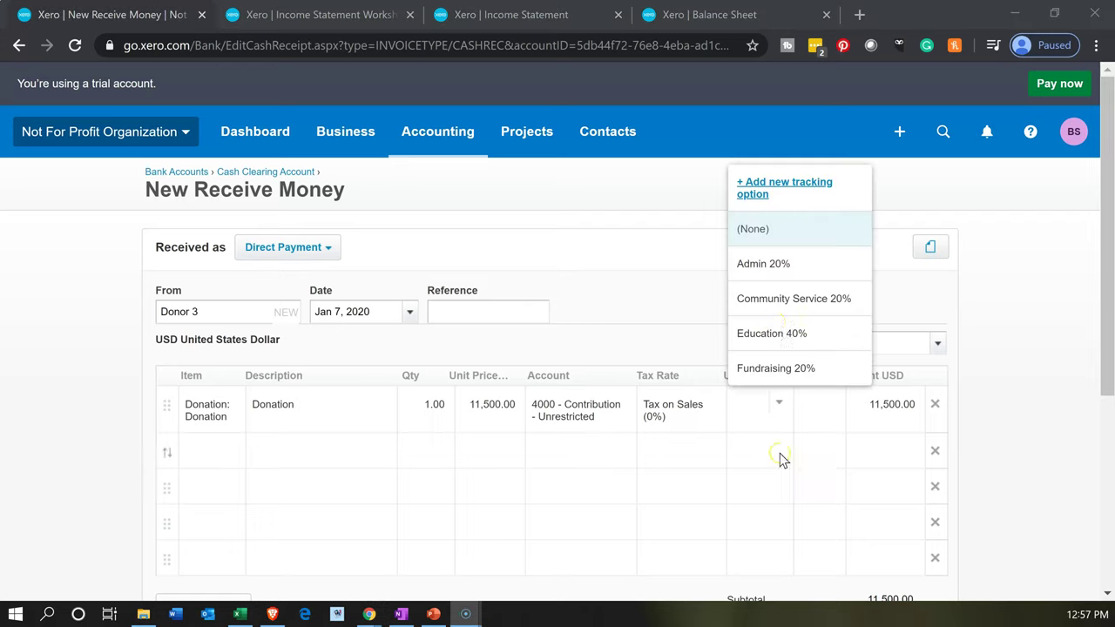
left_click(778, 344)
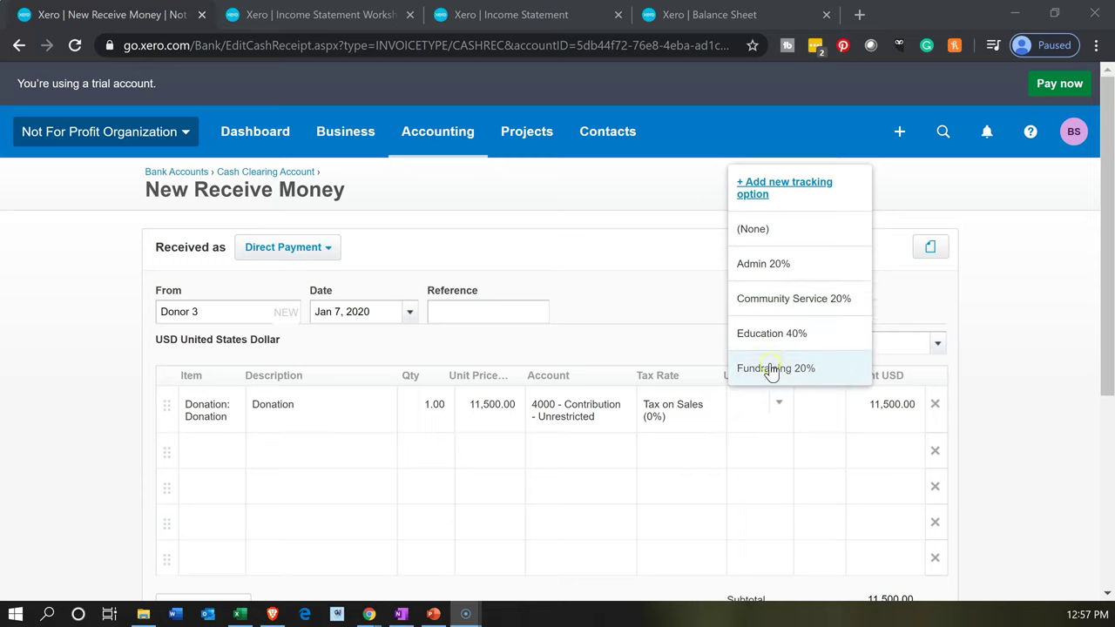
left_click(771, 370)
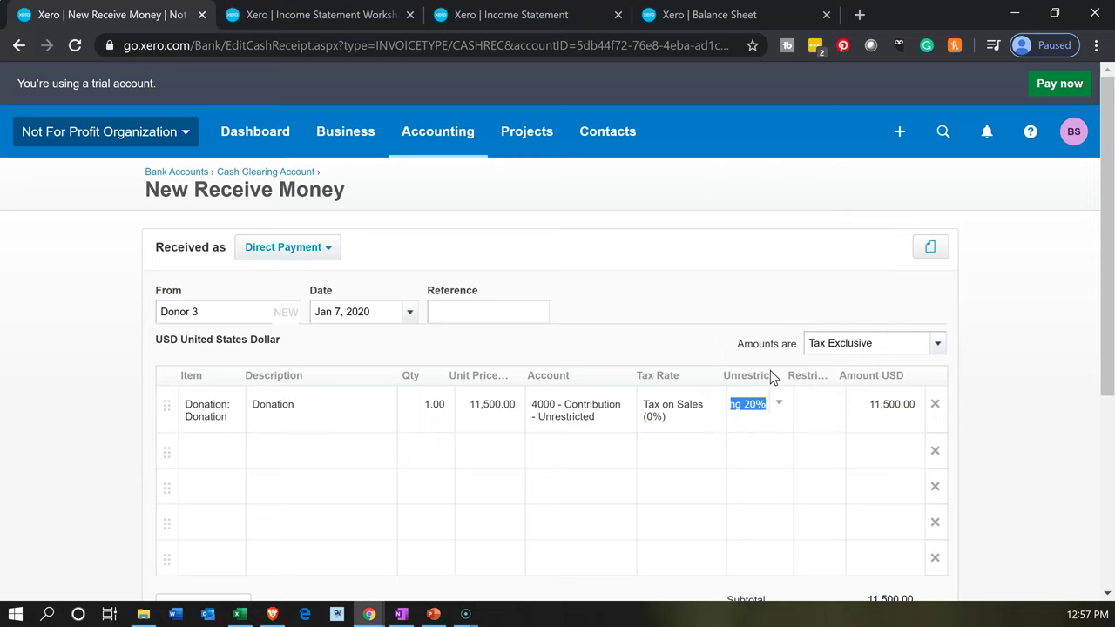
Review the completed Donation line and save the receive money transaction from Donor 3
left_click(794, 477)
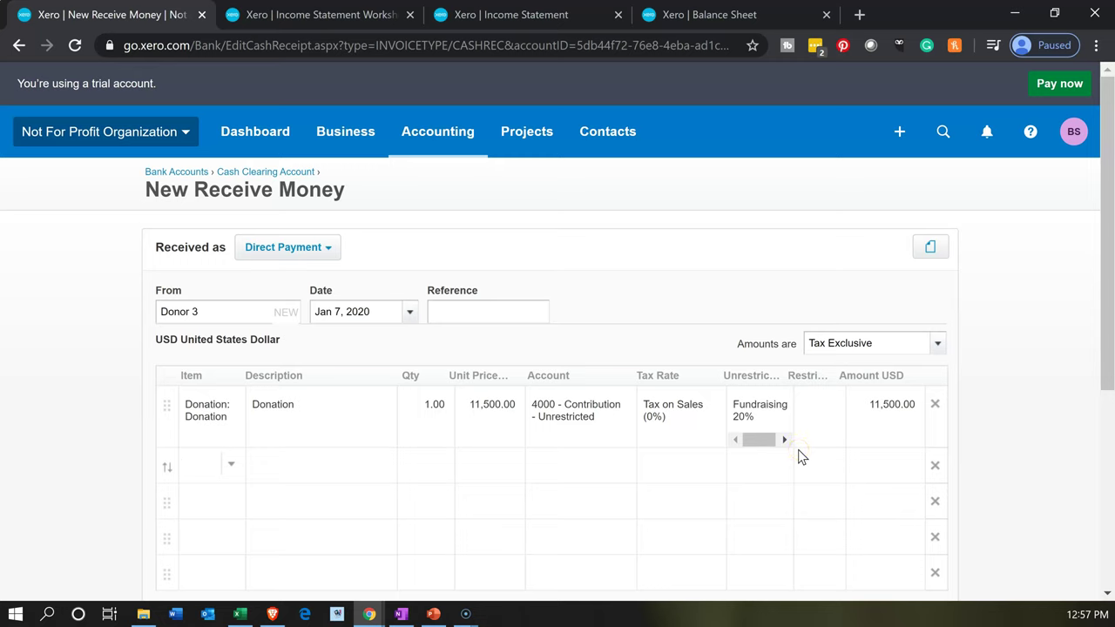
left_click(80, 500)
scroll(86, 439, "down", 1)
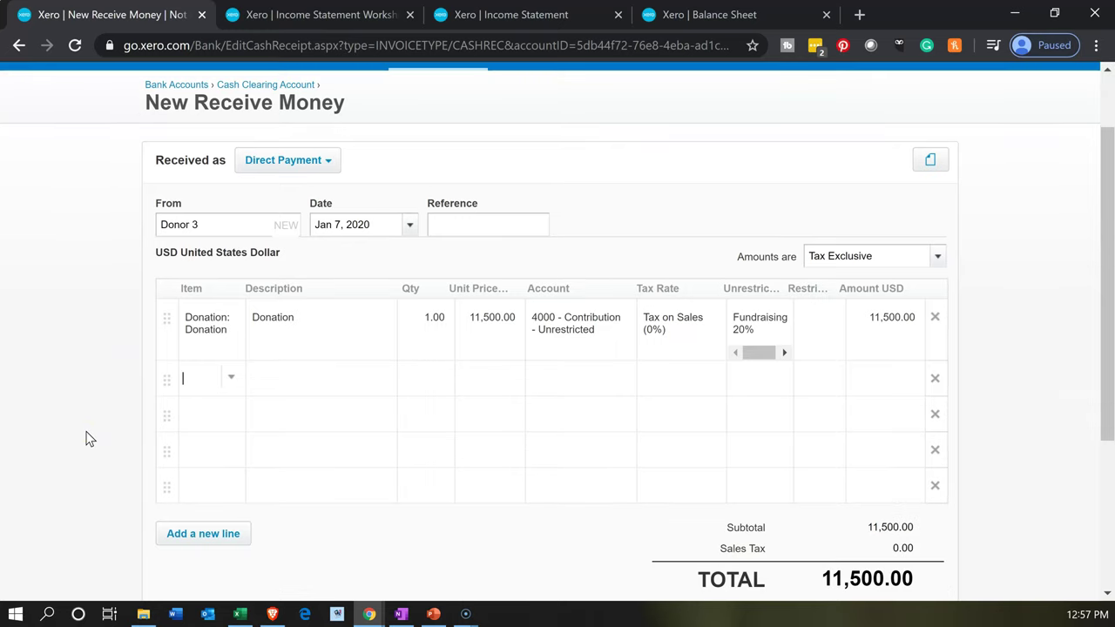
scroll(85, 438, "up", 1)
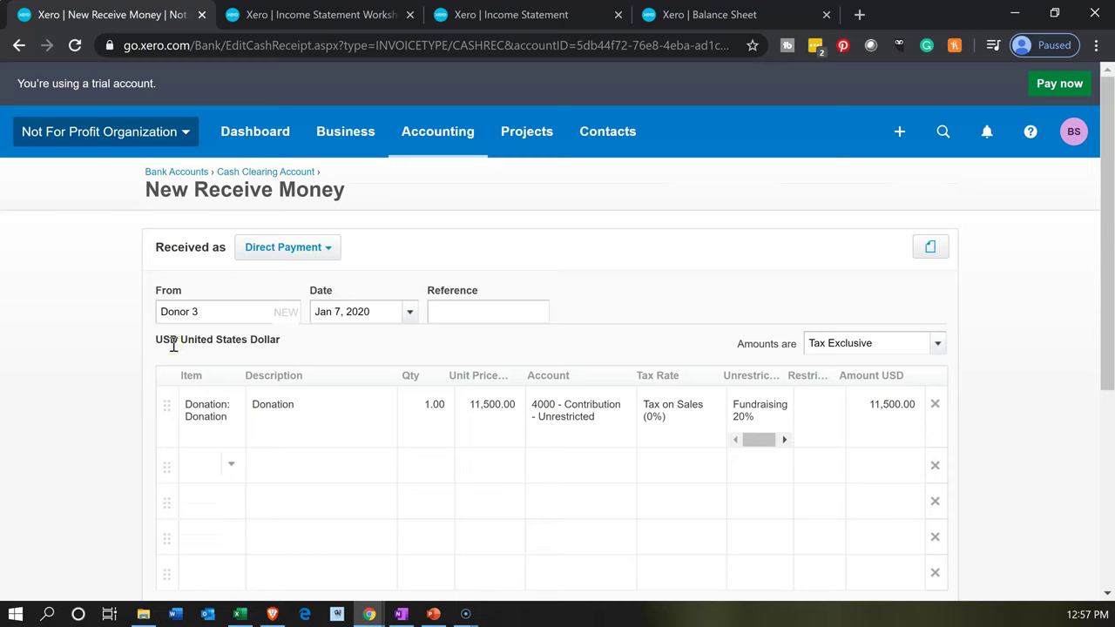
left_click(192, 225)
scroll(179, 360, "down", 1)
left_click(180, 360)
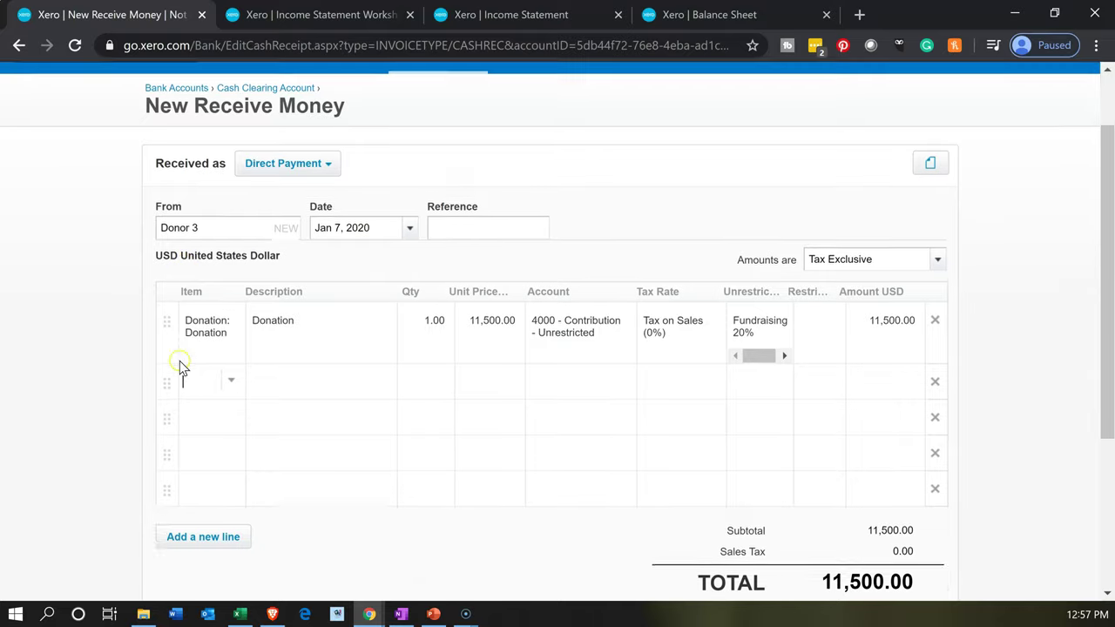
scroll(180, 360, "down", 1)
left_click(726, 561)
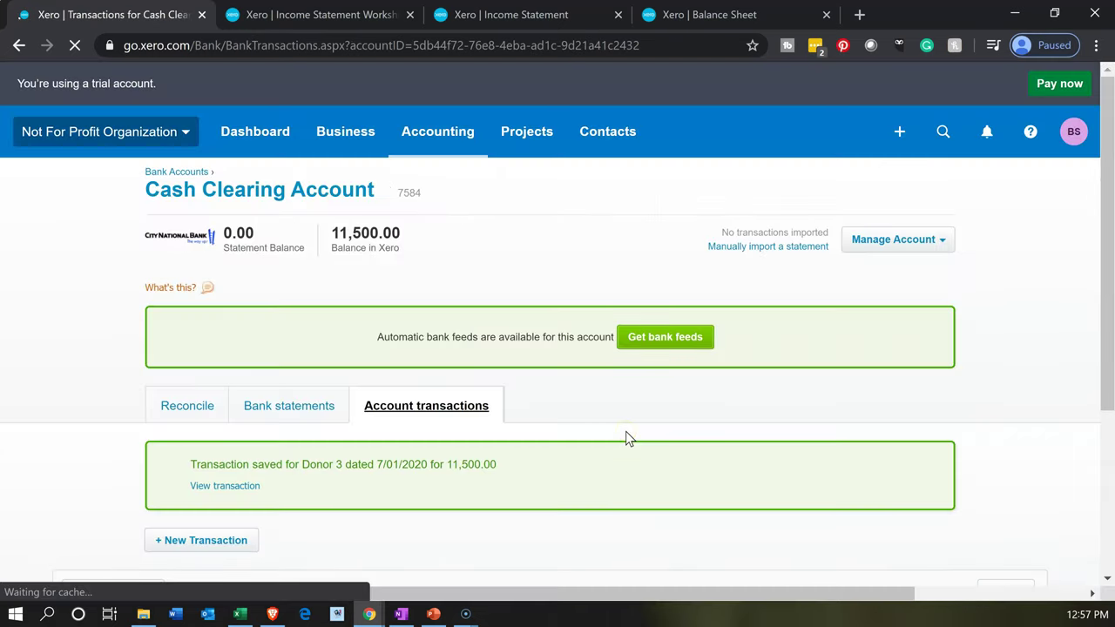
Update the Balance Sheet report as of Jan 31, 2020 and examine the Cash Clearing Account and Furniture & Equipment balances
left_click(718, 22)
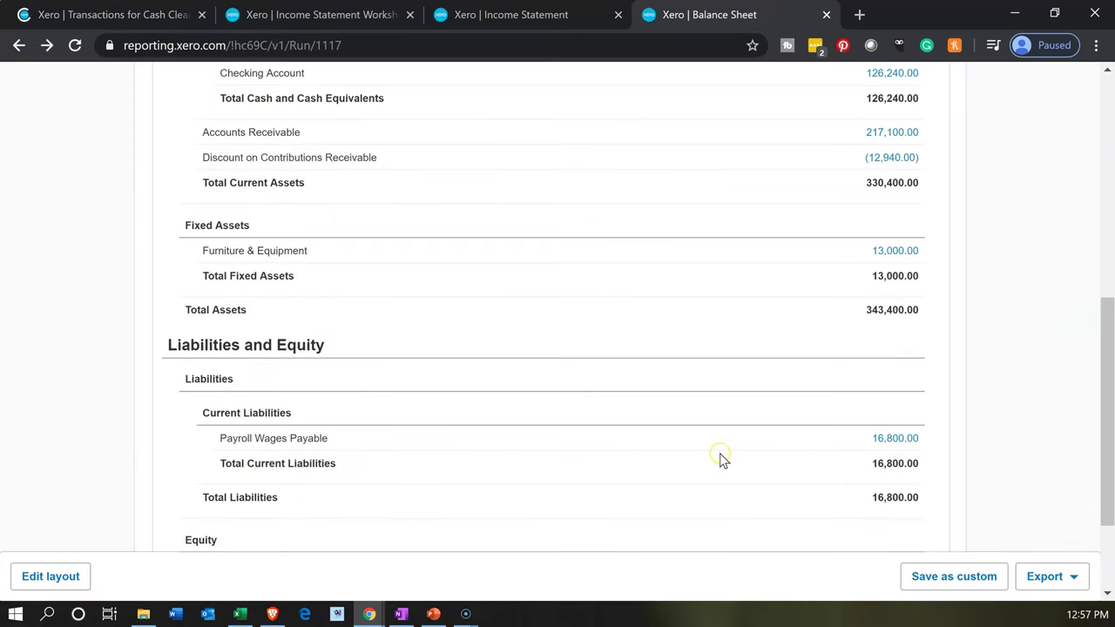
scroll(719, 453, "up", 4)
scroll(728, 436, "up", 2)
left_click(571, 270)
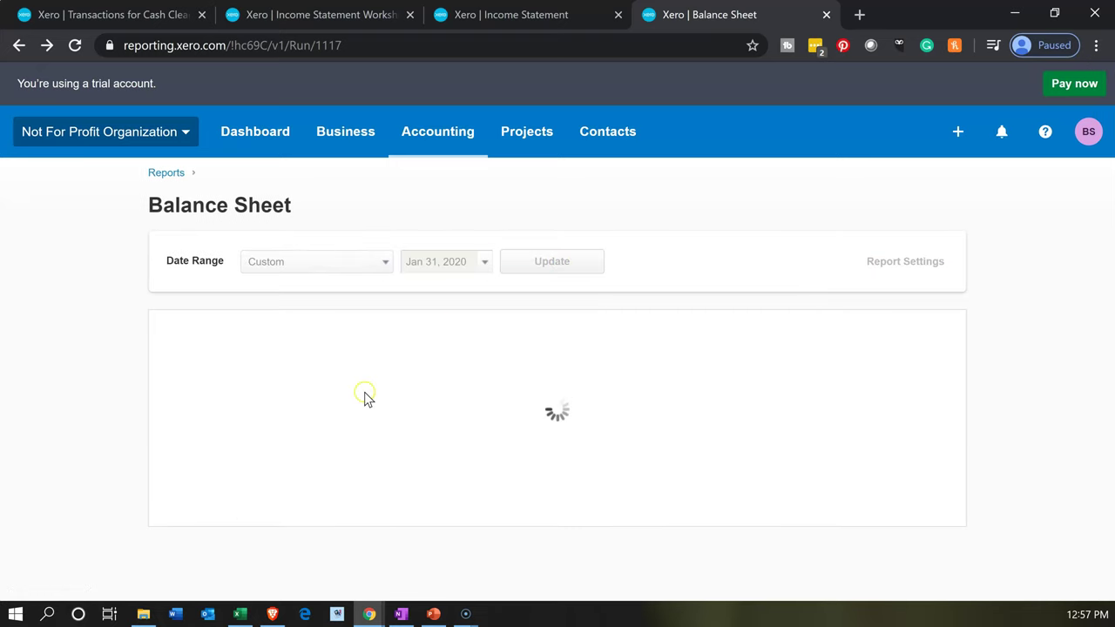
scroll(336, 411, "down", 4)
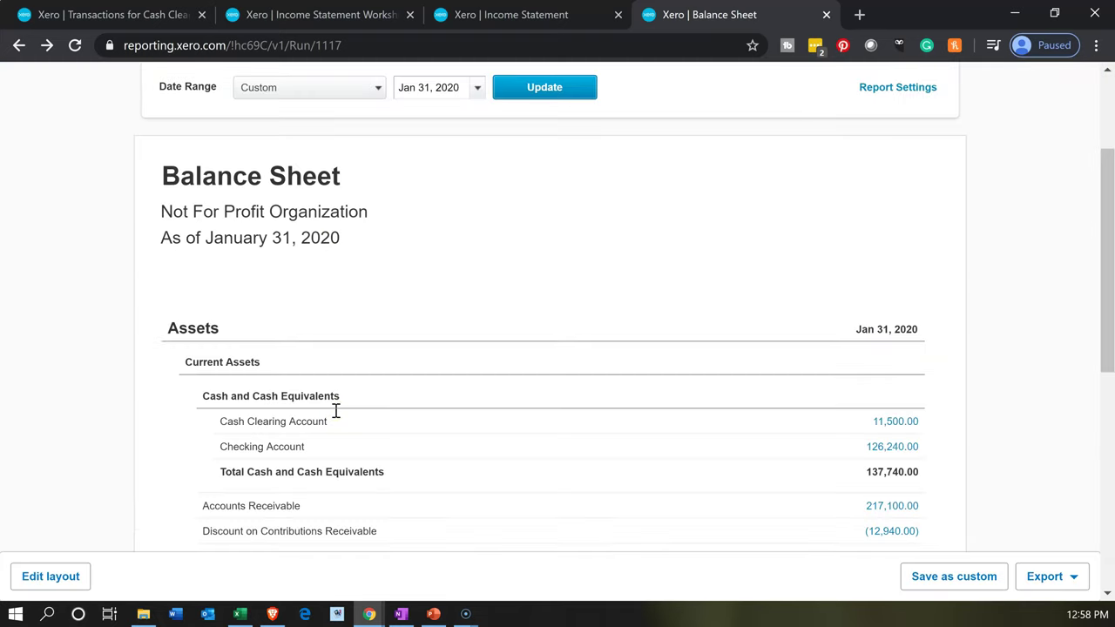
scroll(338, 418, "down", 1)
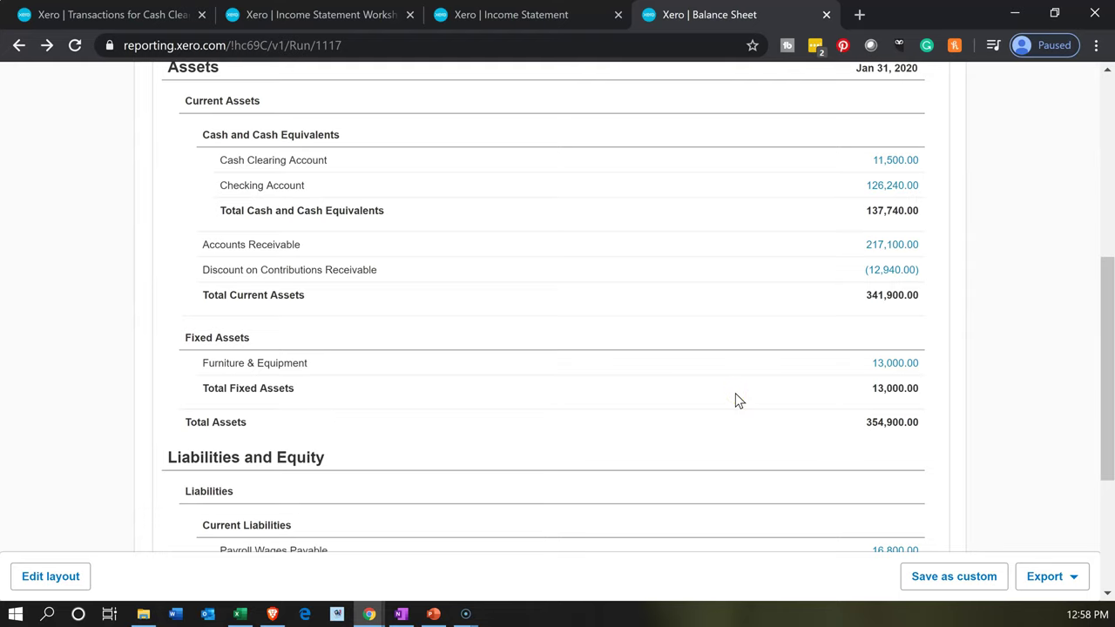
scroll(736, 400, "up", 1)
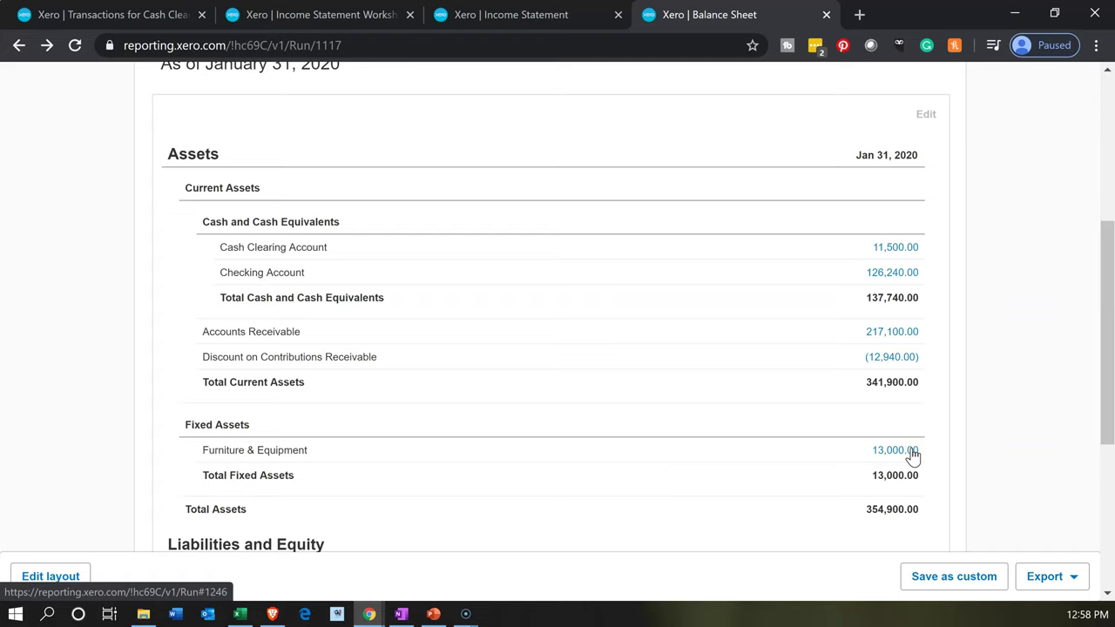
left_click(917, 259)
Refresh the 2020 Income Statement, inspect the transactions behind Contribution - Unrestricted, and return to the report
left_click(525, 15)
scroll(522, 418, "down", 2)
left_click(618, 177)
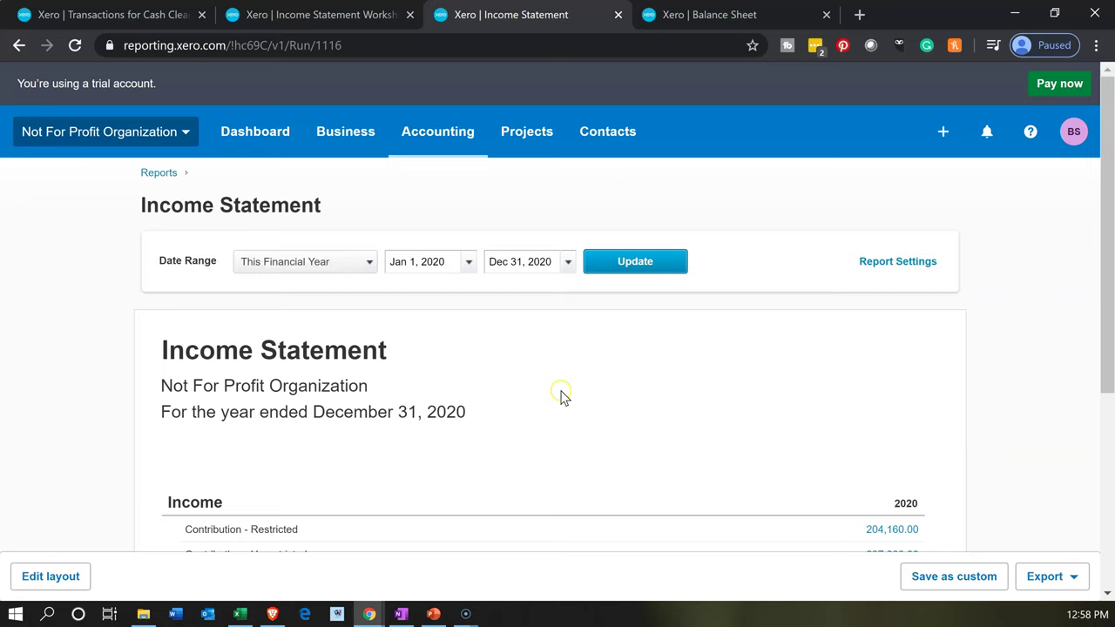
scroll(561, 398, "down", 1)
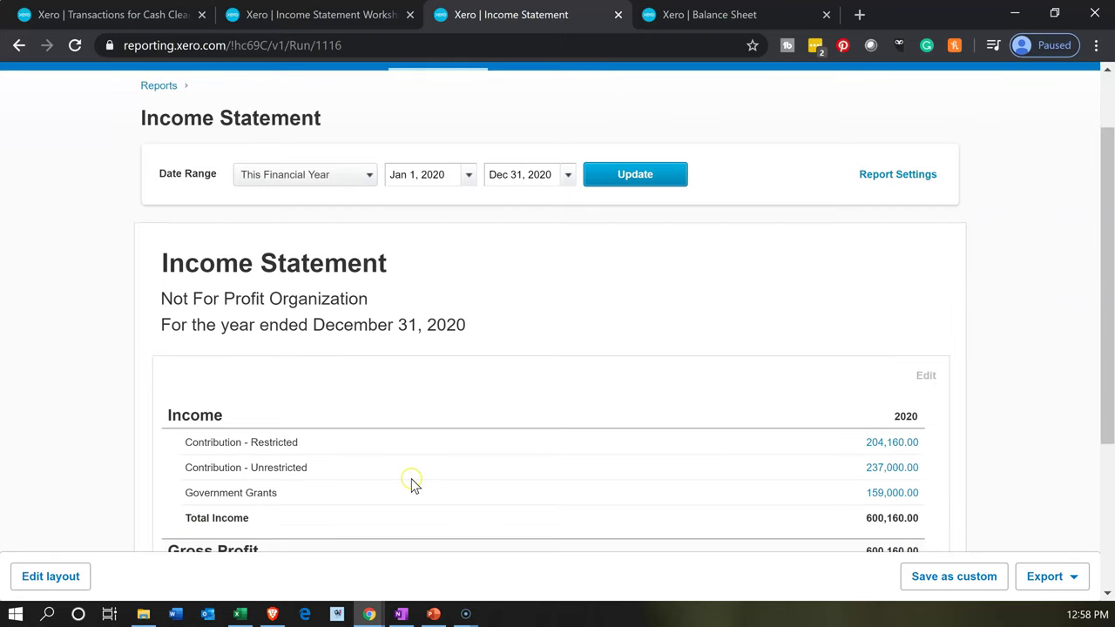
left_click(890, 470)
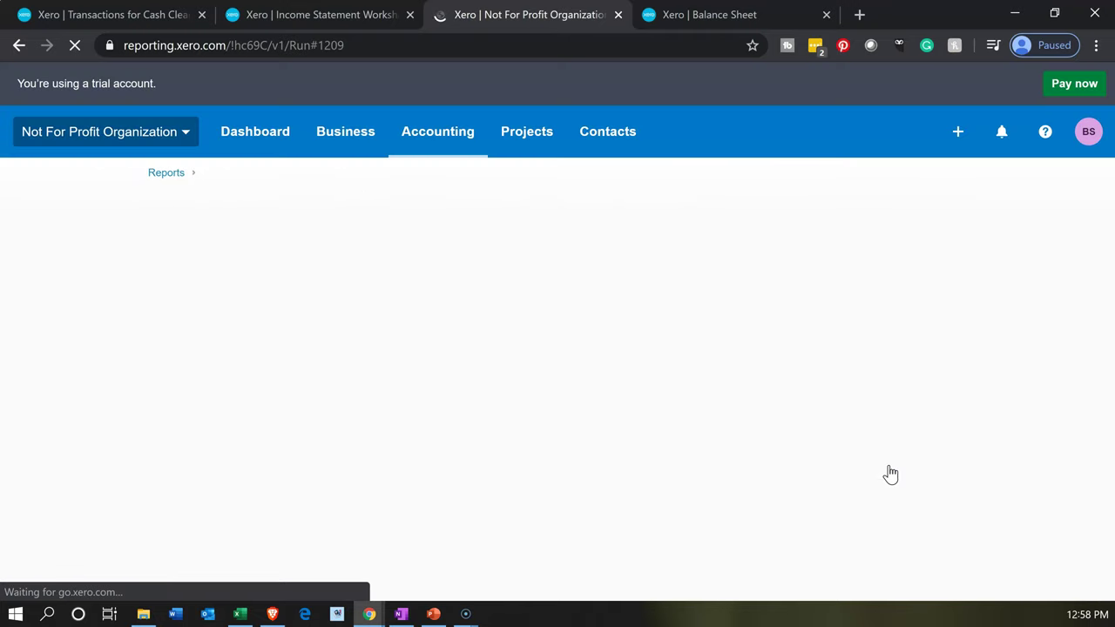
scroll(882, 473, "down", 2)
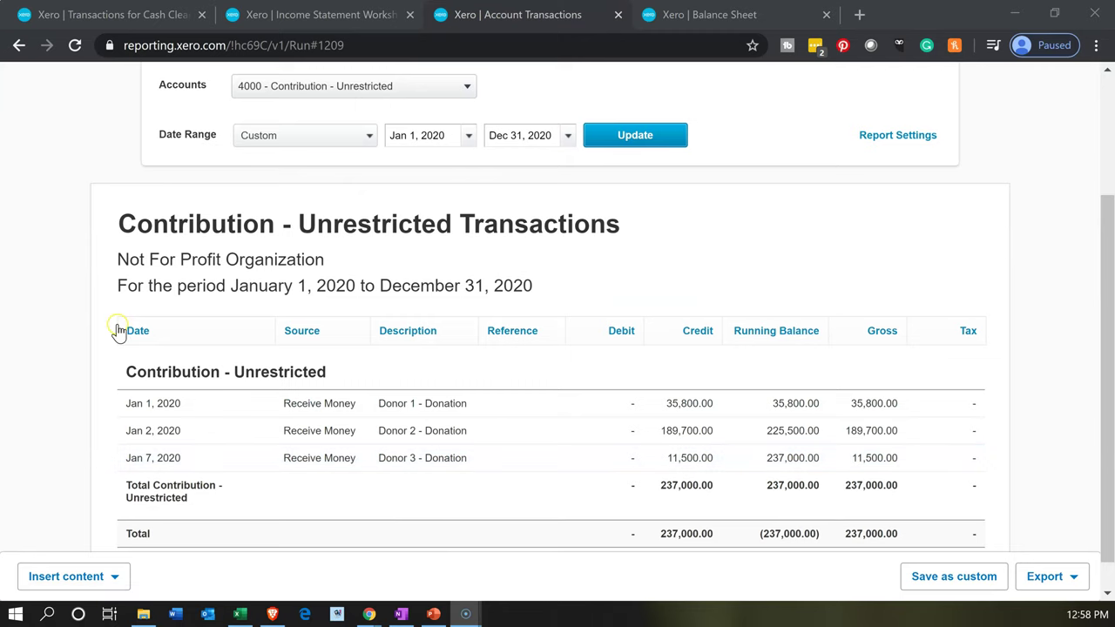
scroll(117, 331, "up", 2)
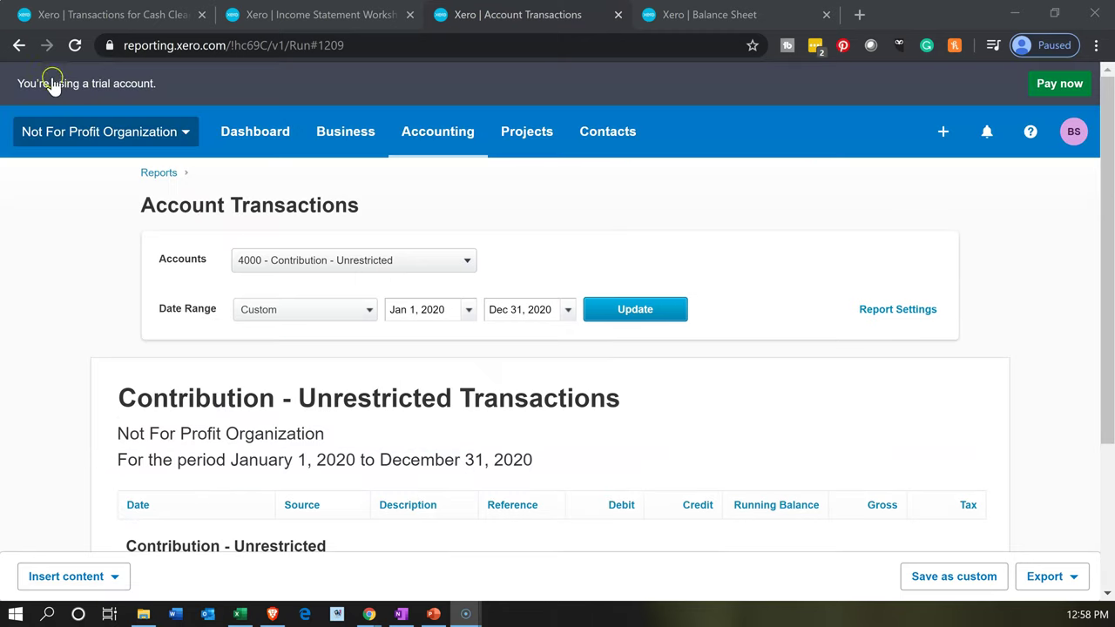
left_click(18, 45)
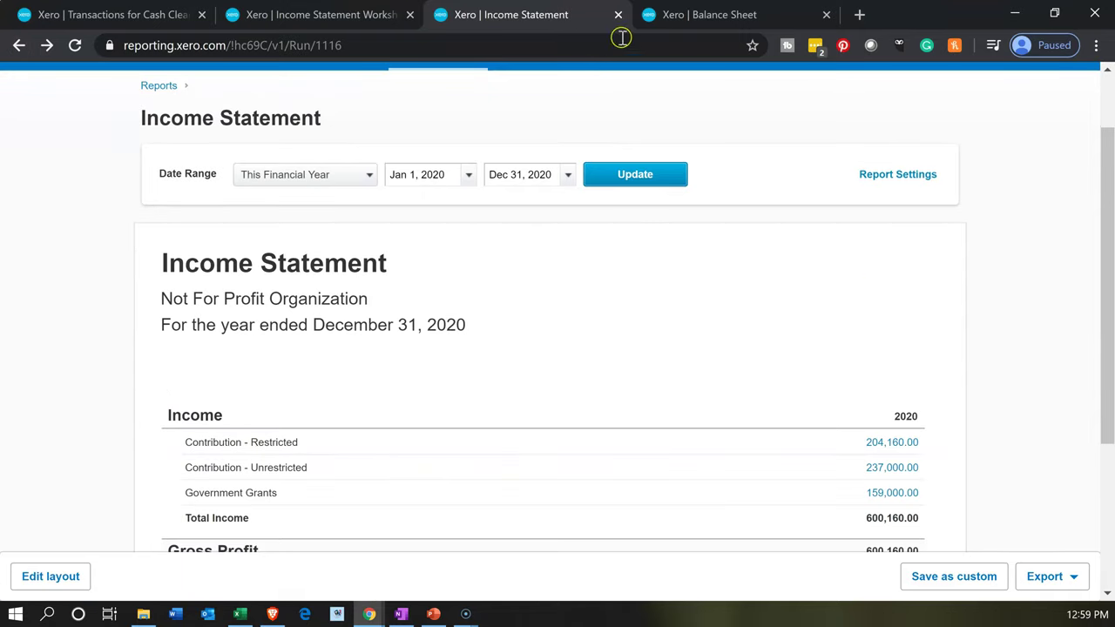
Recheck the Cash Clearing Account against the fixed assets on the Balance Sheet, and return to the account's transactions page
left_click(672, 17)
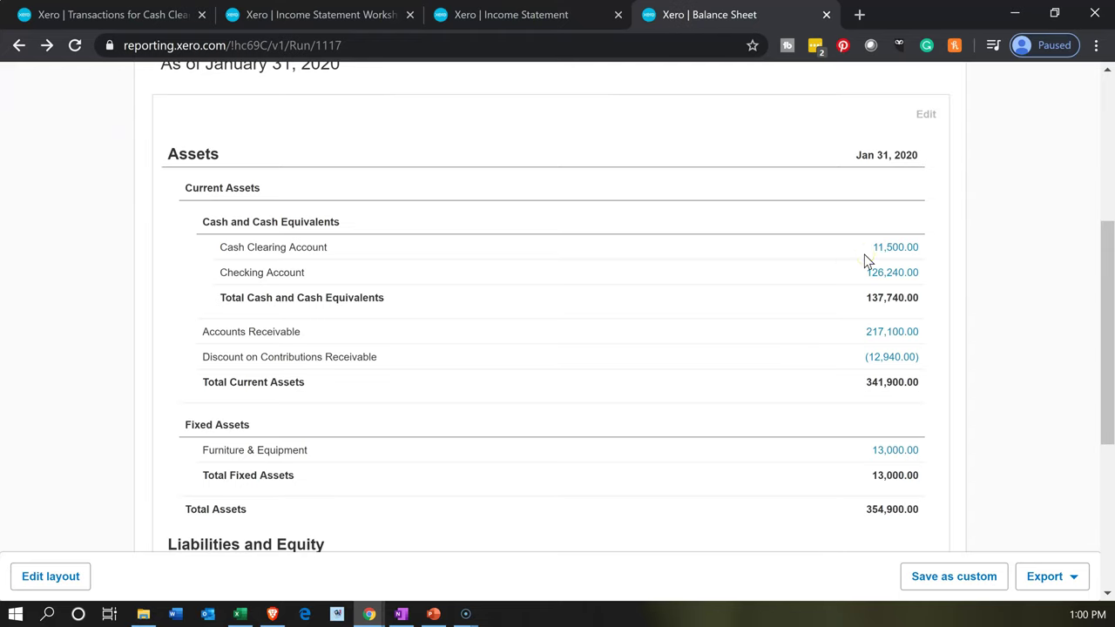
left_click(885, 427)
left_click(90, 17)
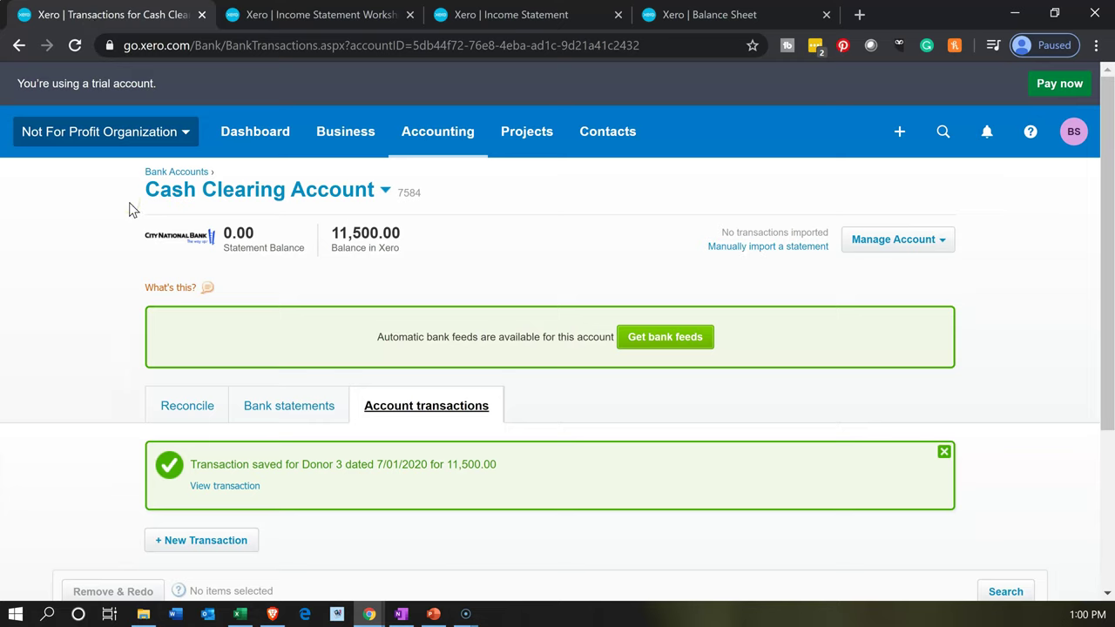
Open the Donor 3 record from the list of all contacts and examine its received money activity
left_click(608, 139)
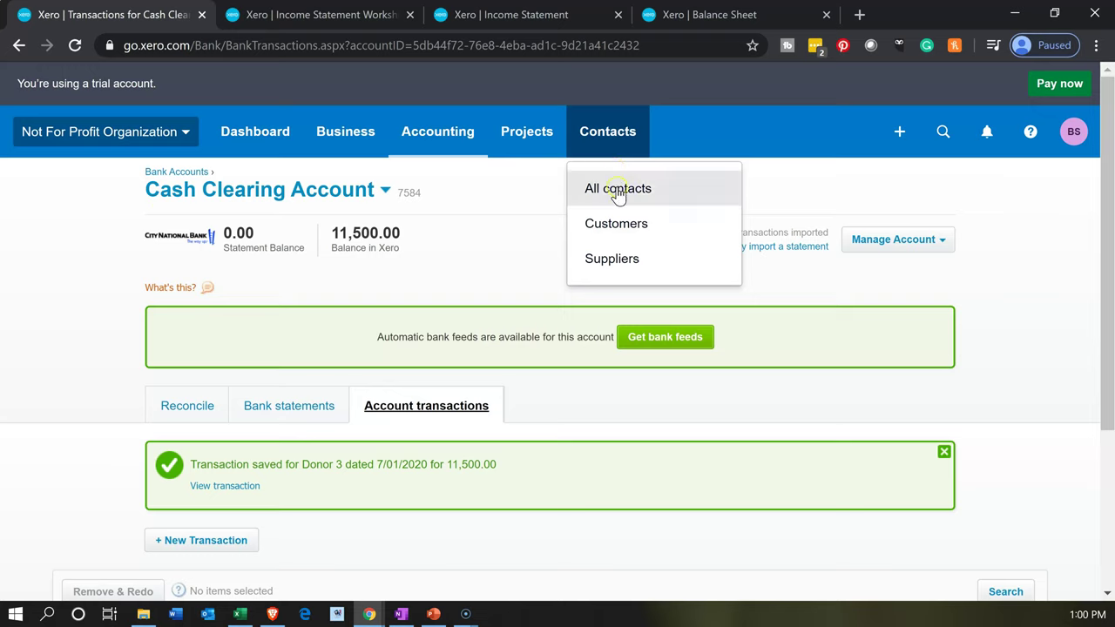
left_click(617, 190)
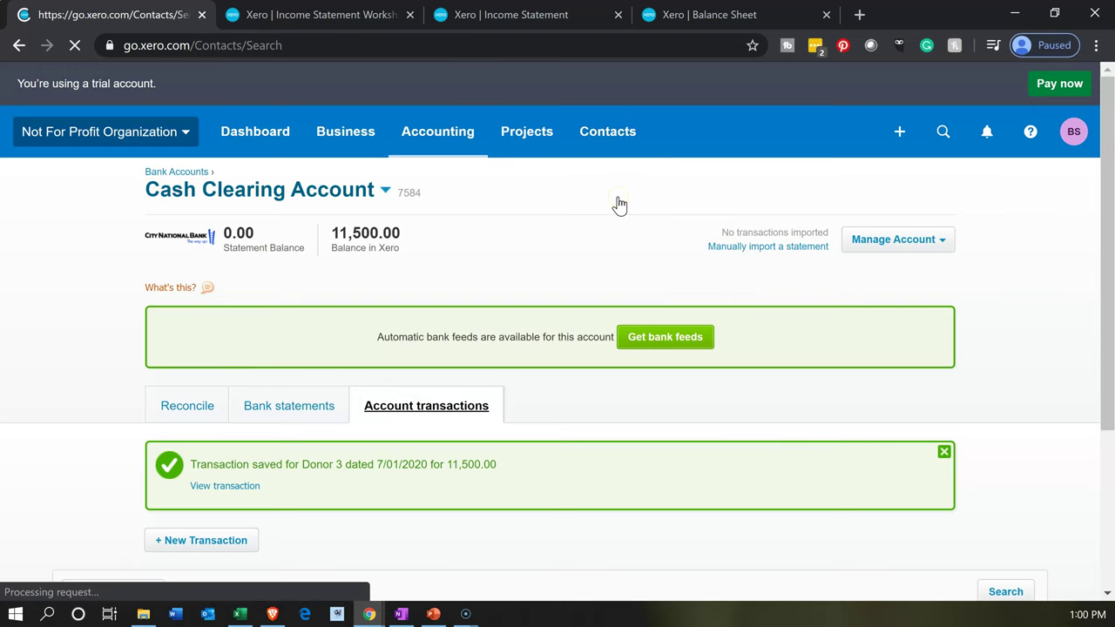
left_click(541, 417)
scroll(541, 419, "down", 1)
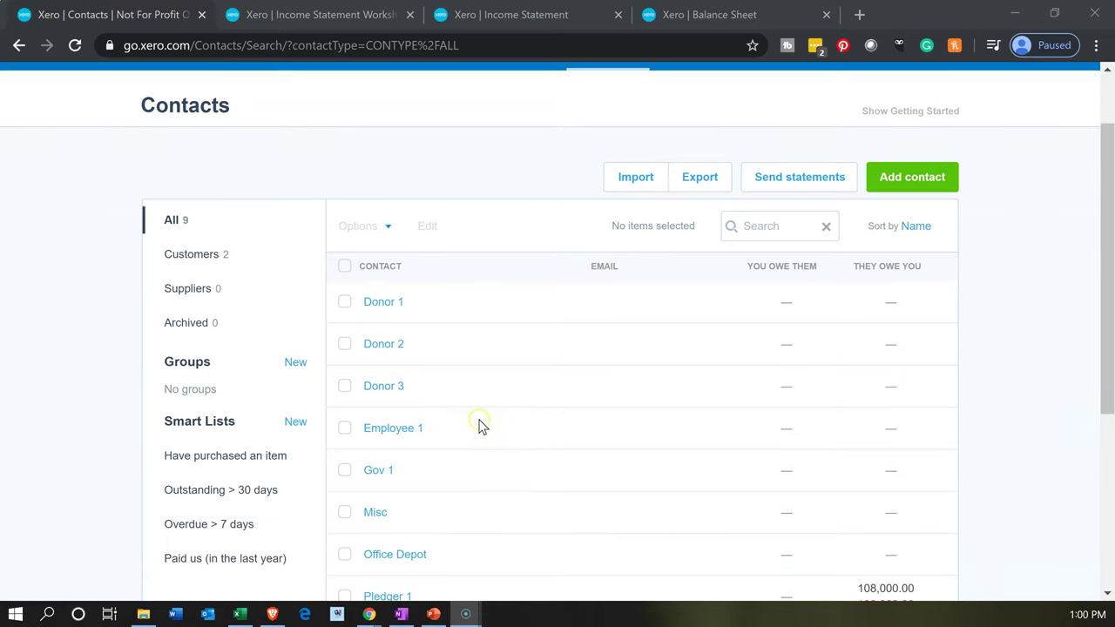
left_click(370, 388)
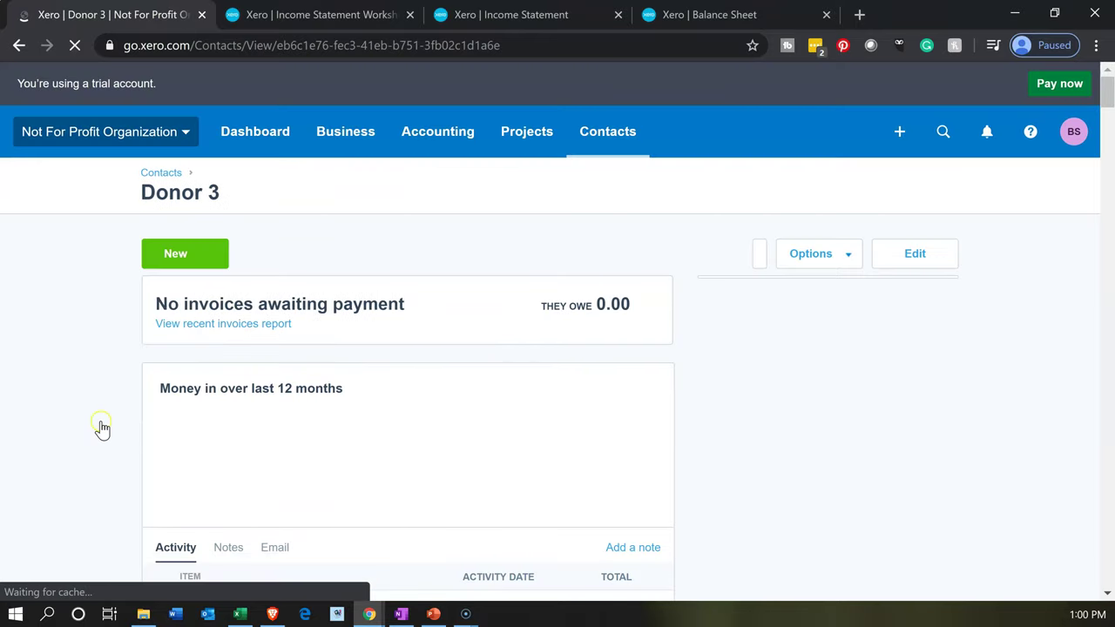
scroll(98, 431, "down", 3)
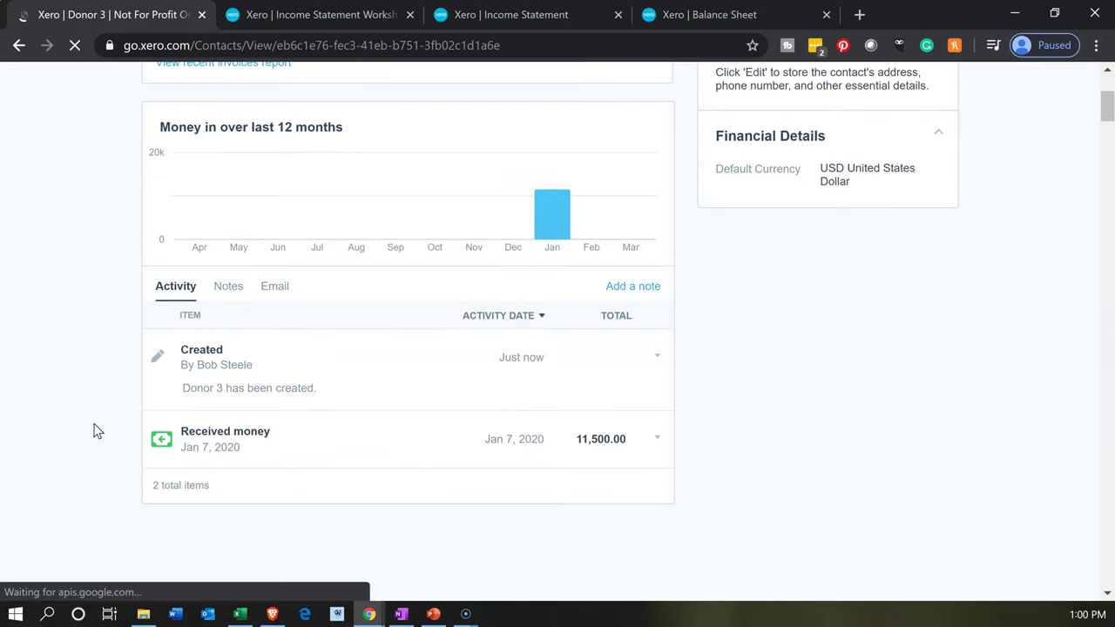
left_click(224, 444)
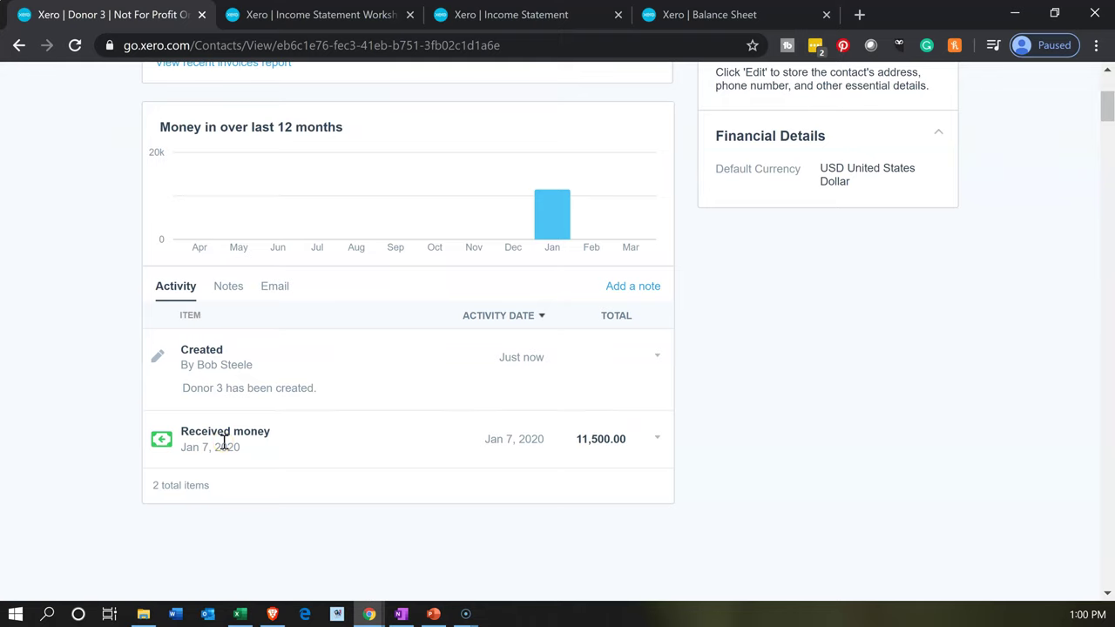
left_click(72, 442)
left_click(148, 445)
left_click(98, 453)
scroll(101, 459, "up", 3)
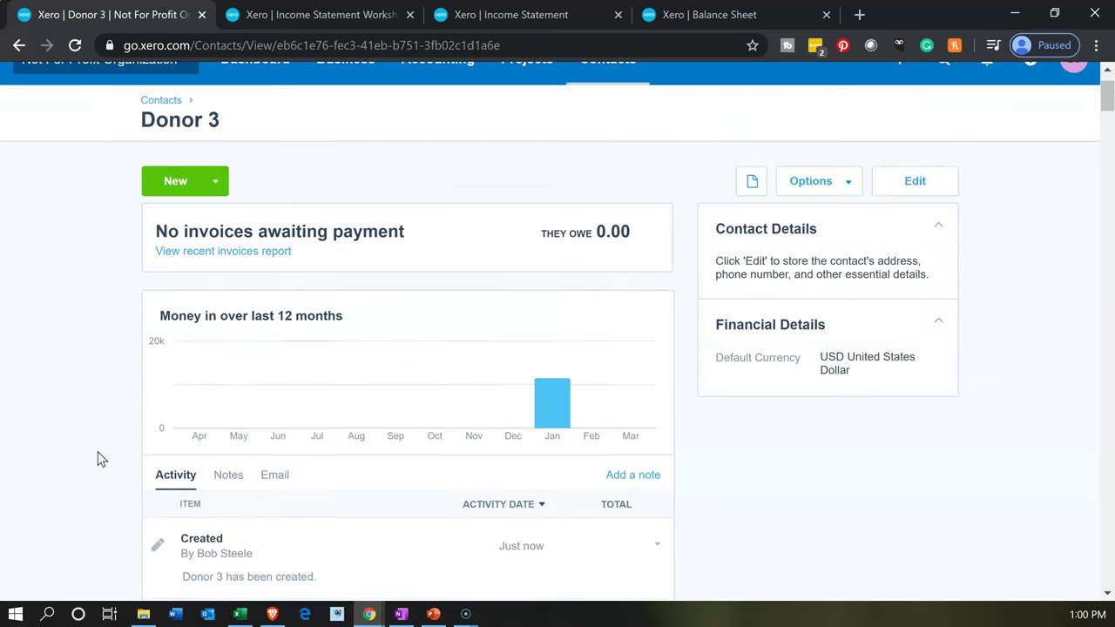
left_click(87, 417)
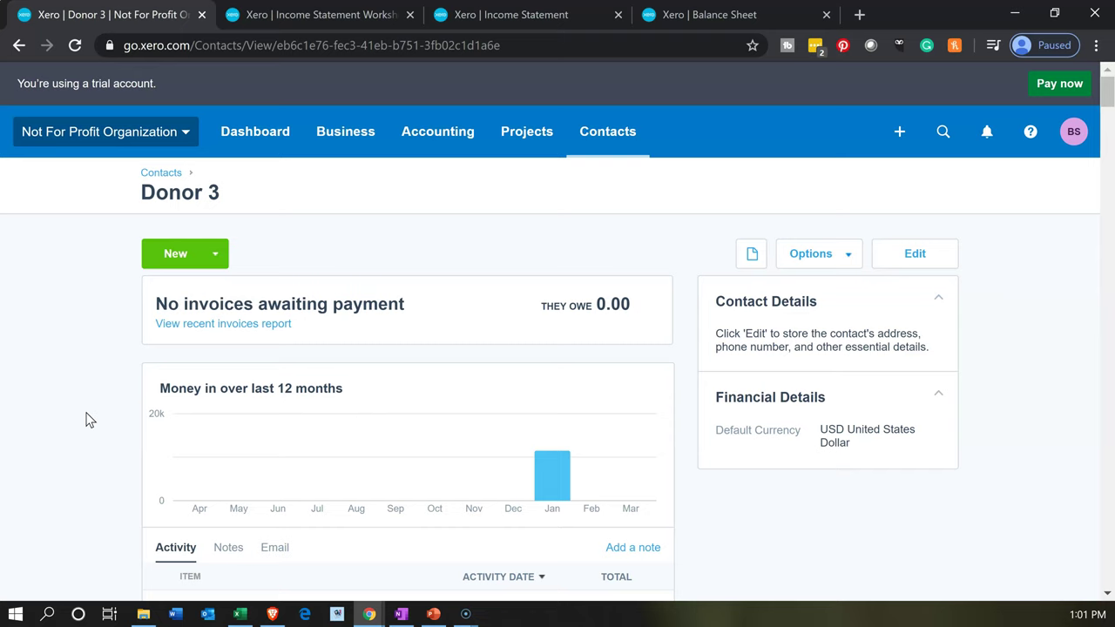
Create a new spend money transaction paid from the Cash Clearing Account
left_click(898, 137)
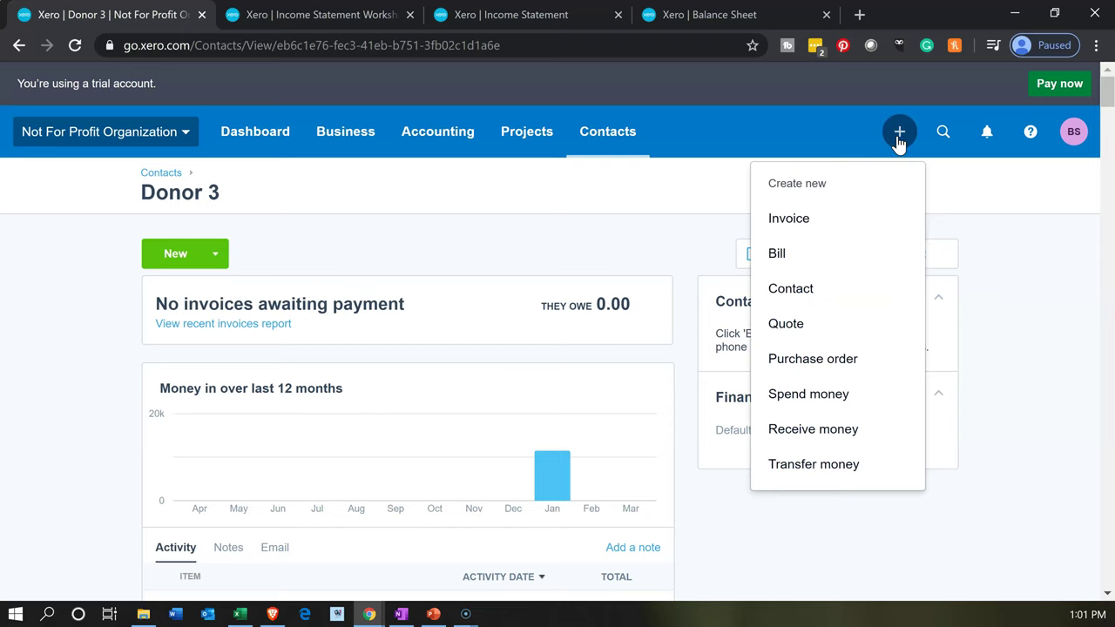
left_click(825, 406)
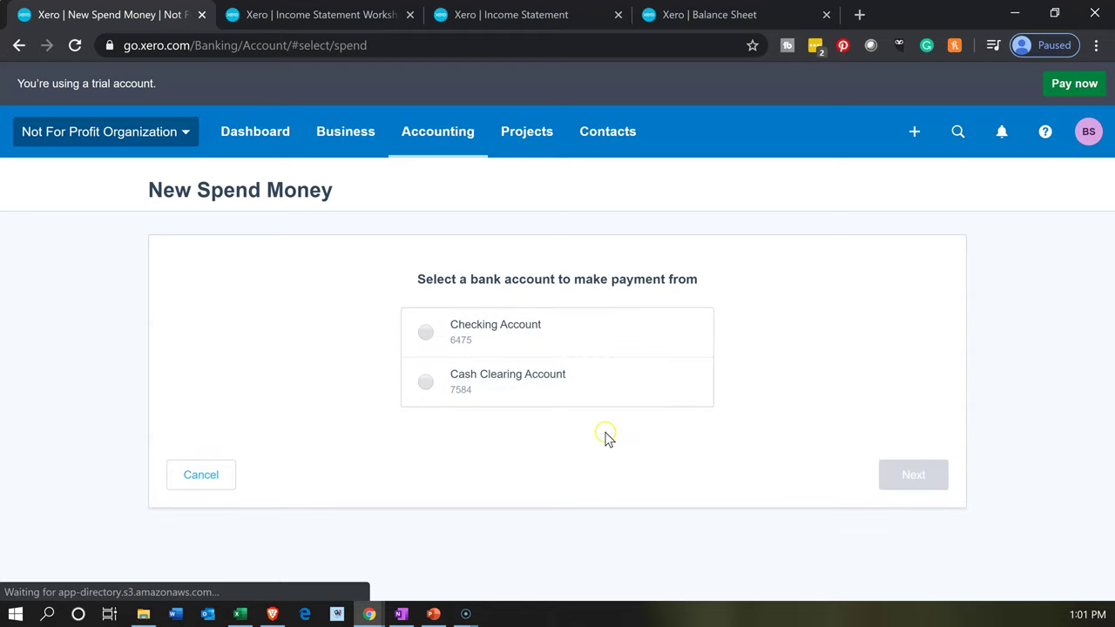
left_click(453, 381)
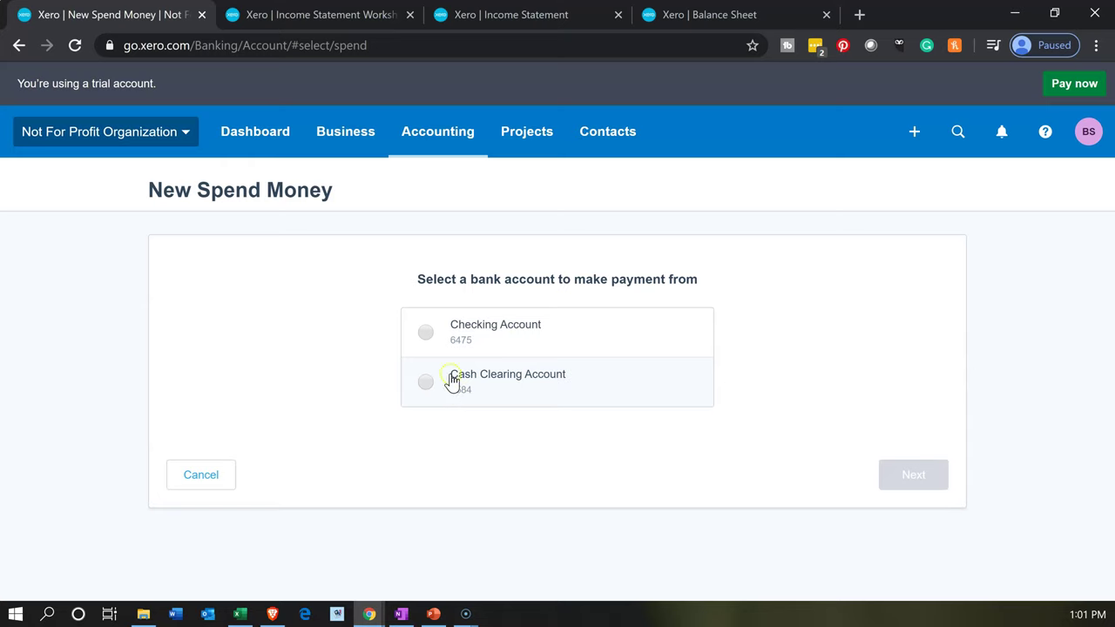
left_click(441, 384)
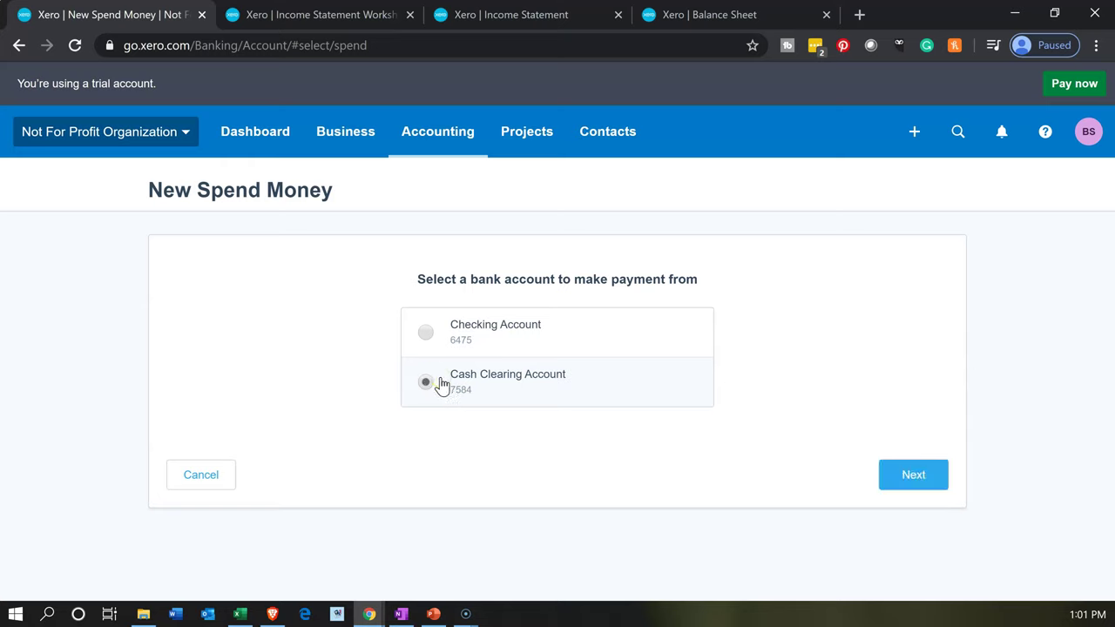
left_click(889, 485)
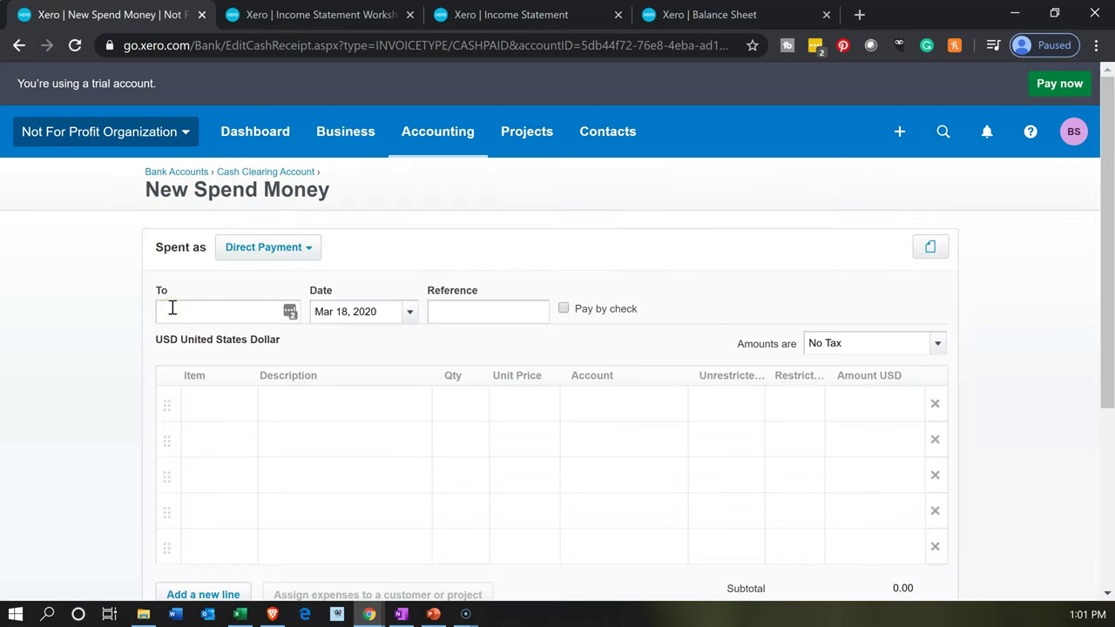
Set the spend money payee to Misc and the date to Jan 7, 2020
type("Mi")
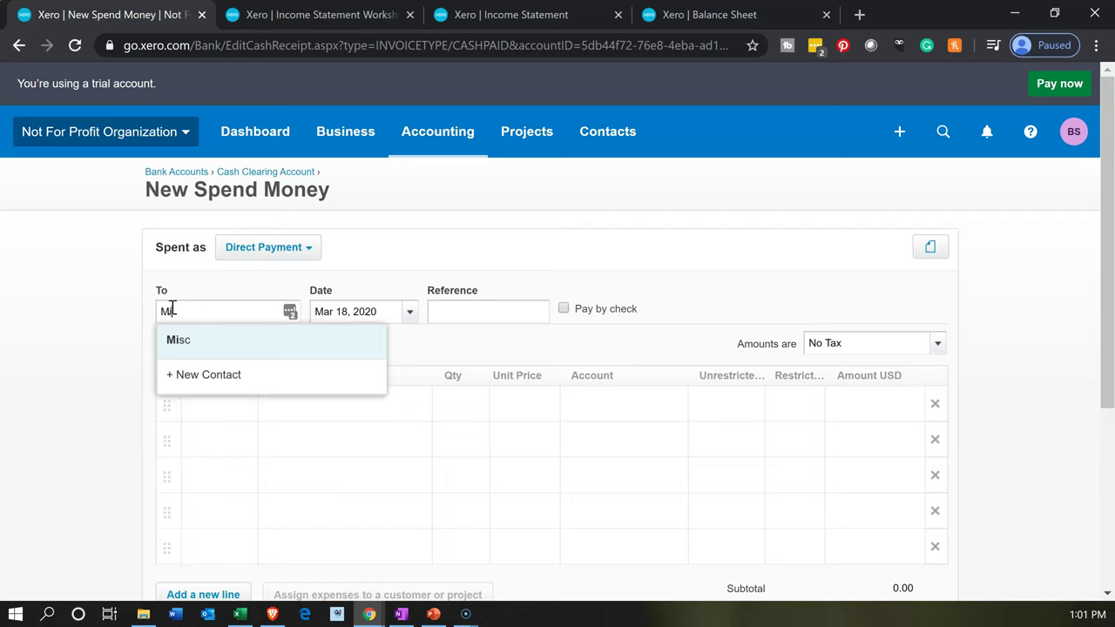
key("Tab")
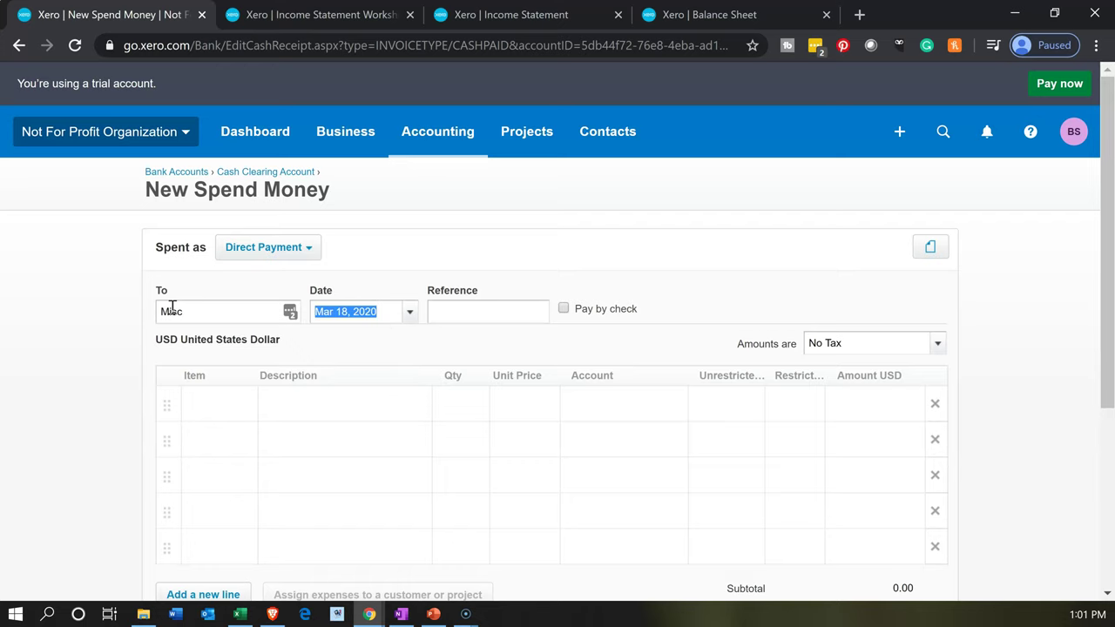
left_click(409, 311)
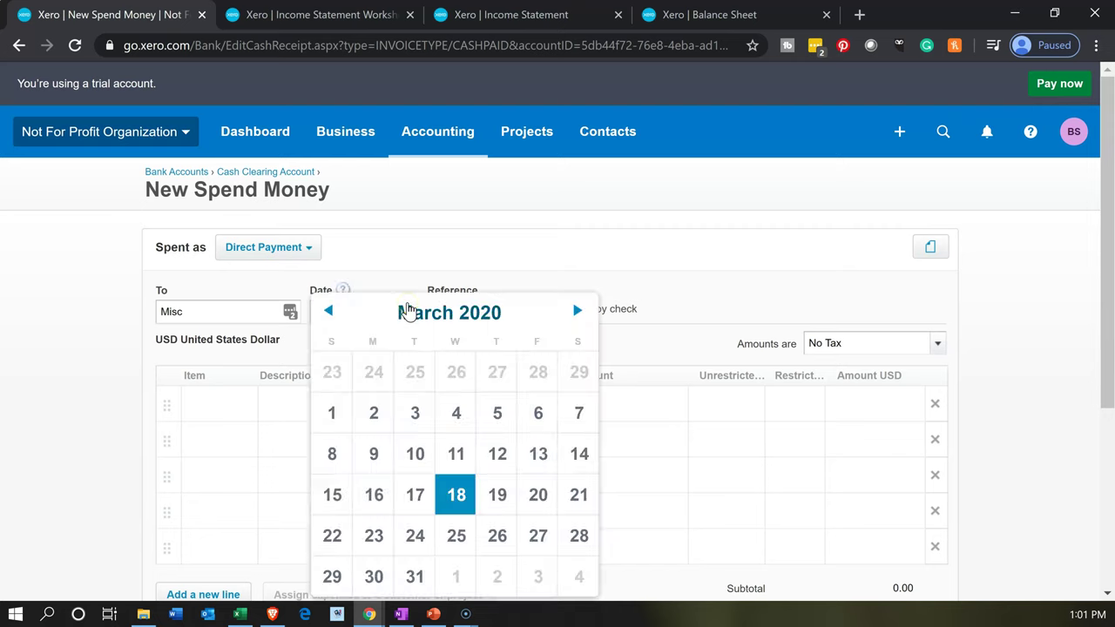
left_click(329, 314)
left_click(330, 313)
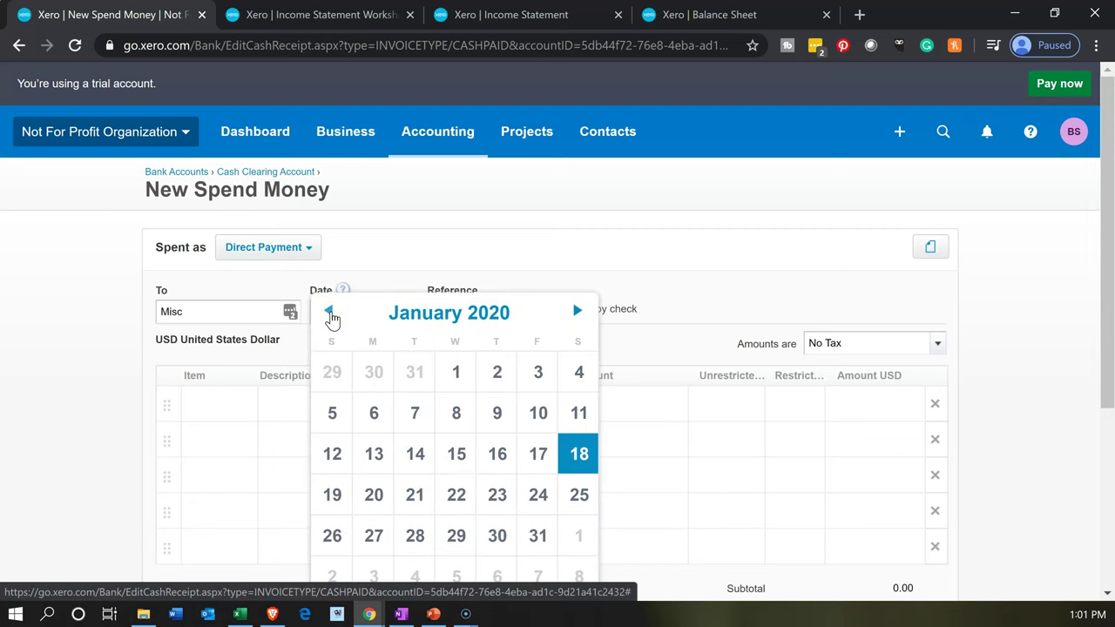
left_click(418, 422)
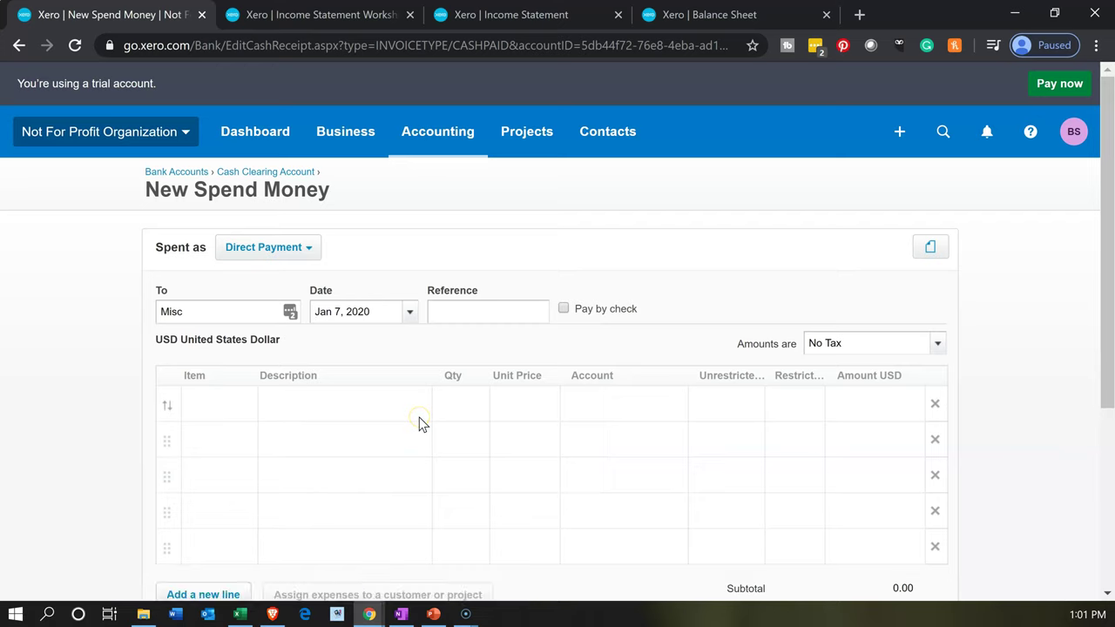
Describe the first line item as "Transfer for non cash donation" with a quantity of 1.00
left_click(305, 408)
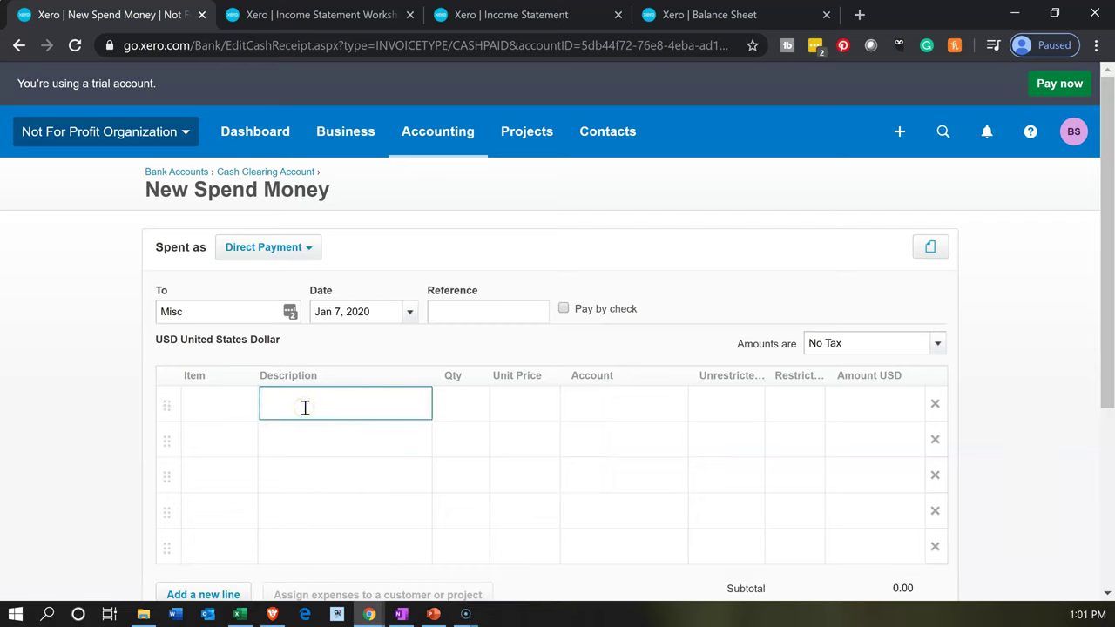
type("Transfer for non cash d")
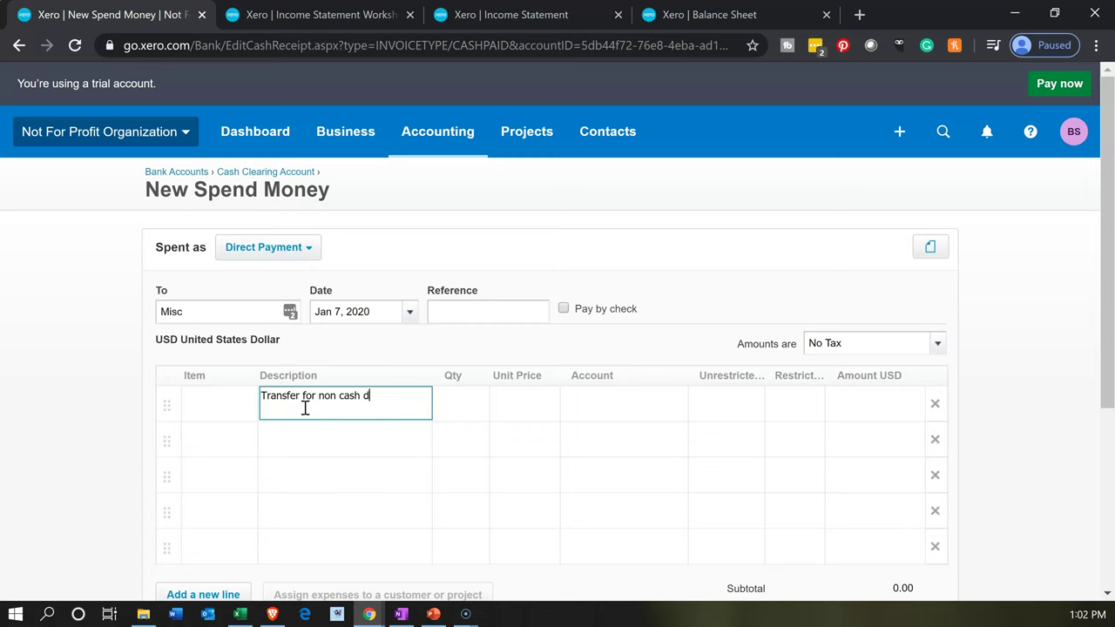
type("onation")
key("Tab")
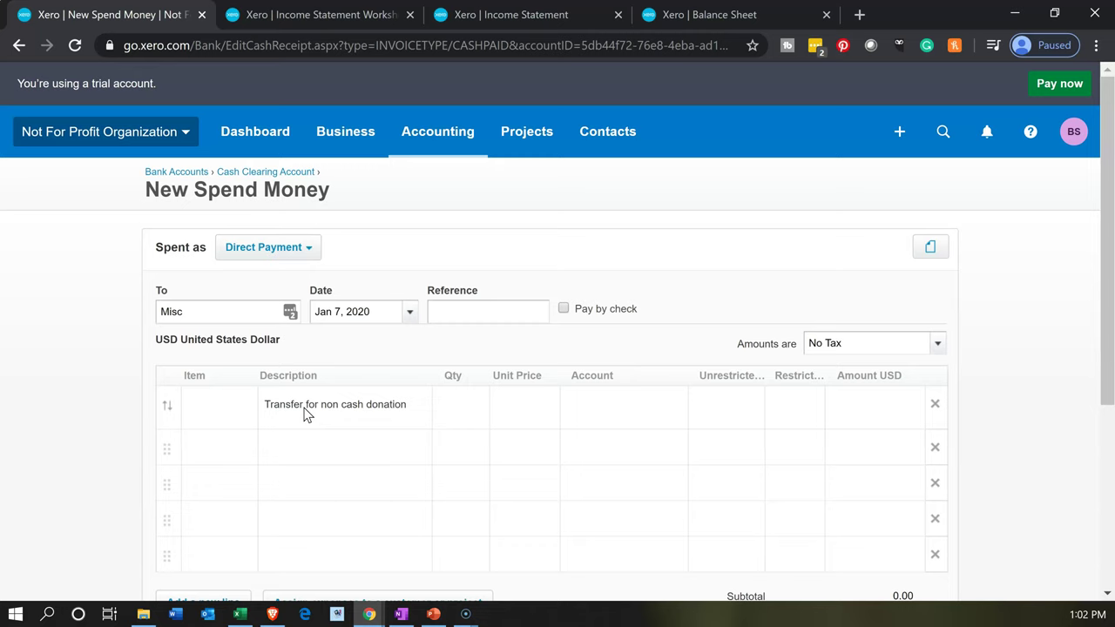
key("Tab")
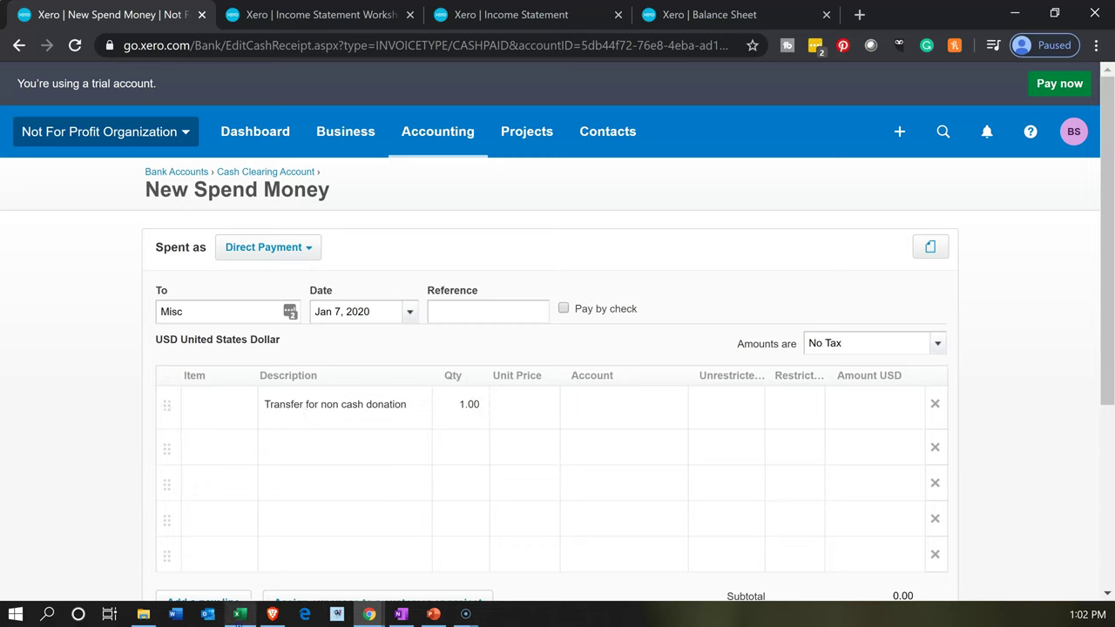
Check the donation amount in the Excel worksheet and set the line's unit price to 11,500
left_click(240, 615)
left_click(369, 614)
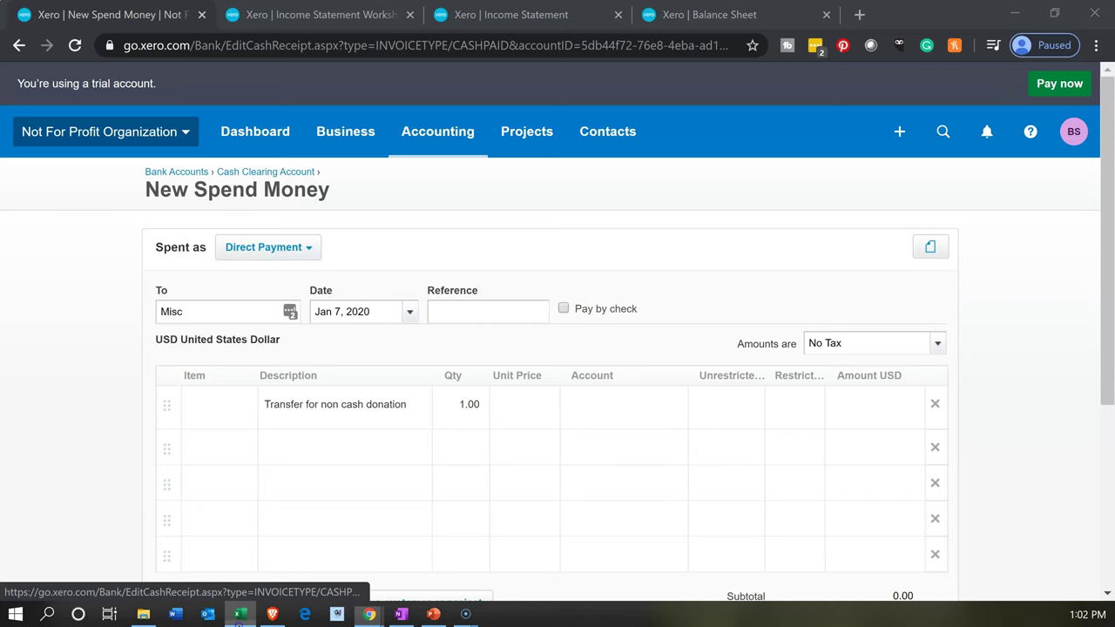
left_click(515, 410)
type("11,500")
key("Tab")
Assign the line to account 1520 - Furniture & Equipment, leaving its unrestricted and restricted tracking fields blank
left_click(675, 403)
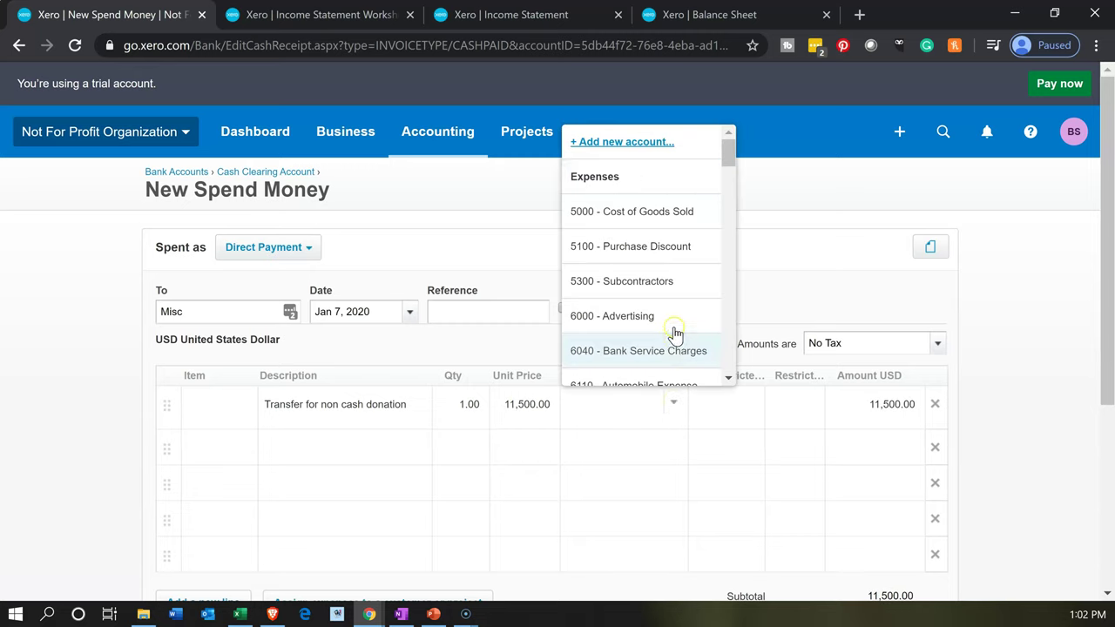
scroll(672, 322, "down", 4)
scroll(675, 303, "down", 7)
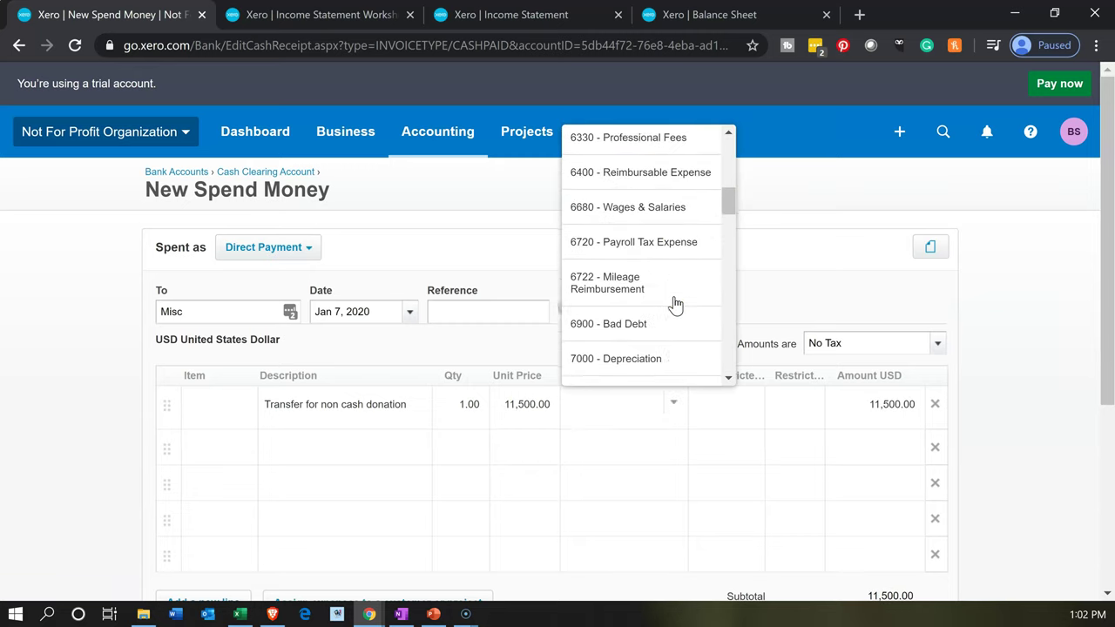
scroll(675, 303, "down", 1)
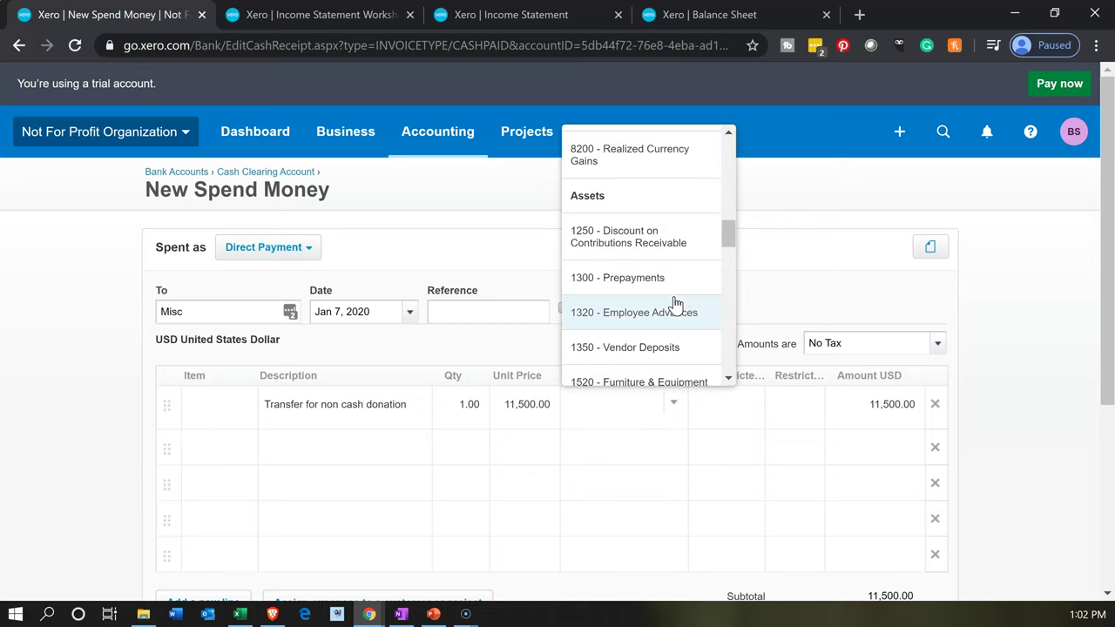
scroll(675, 303, "down", 1)
left_click(675, 296)
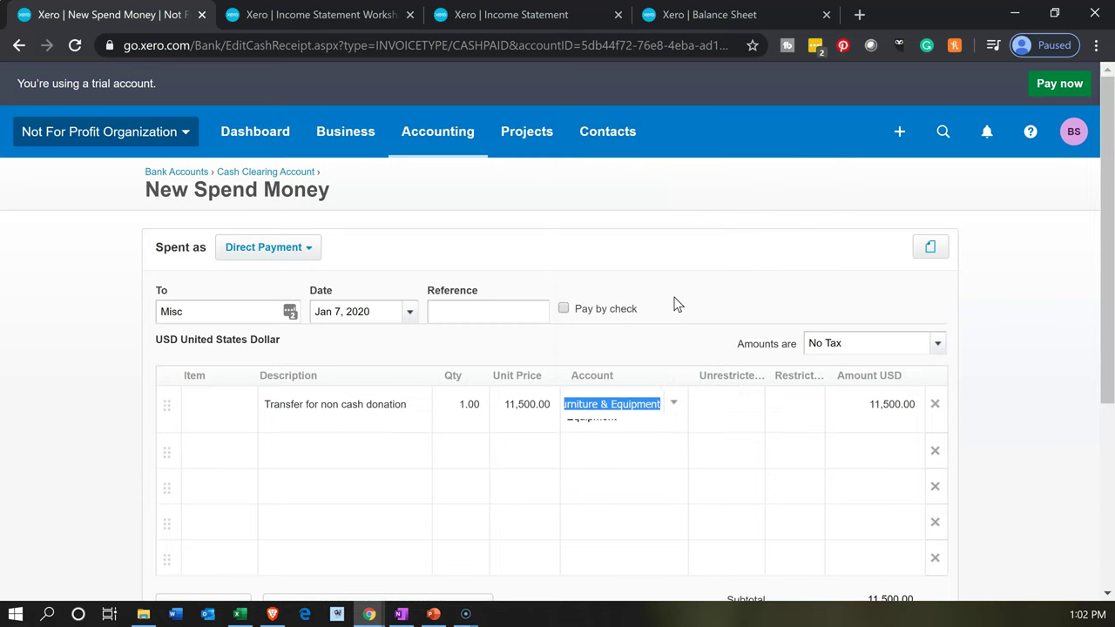
left_click(706, 412)
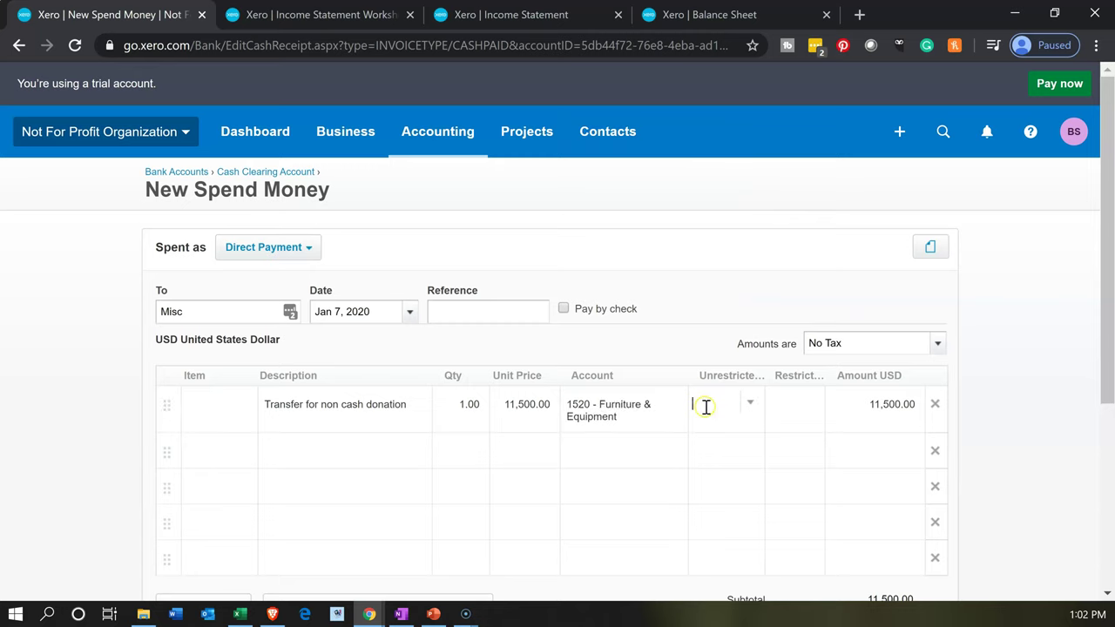
left_click(793, 415)
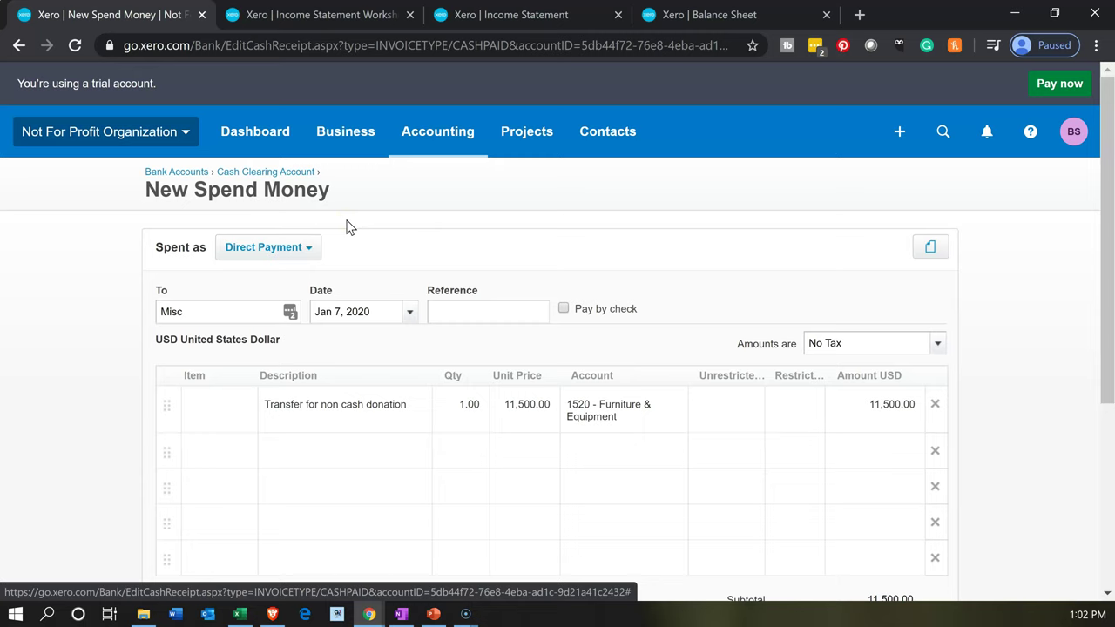
Save the completed spend money transaction for the Cash Clearing Account
left_click(65, 434)
scroll(64, 441, "down", 3)
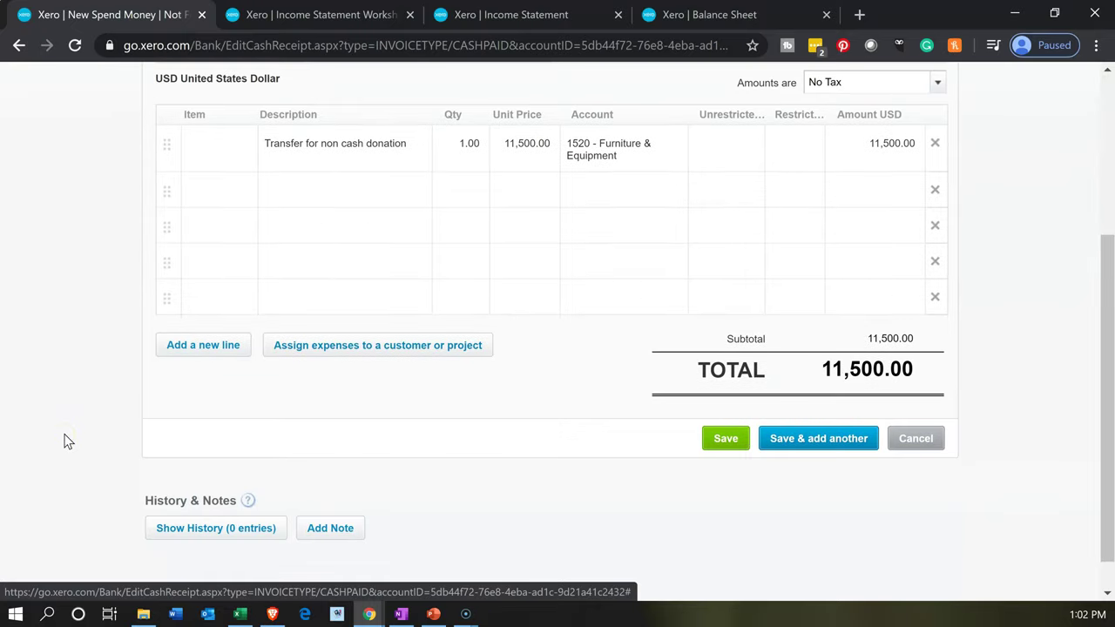
left_click(692, 453)
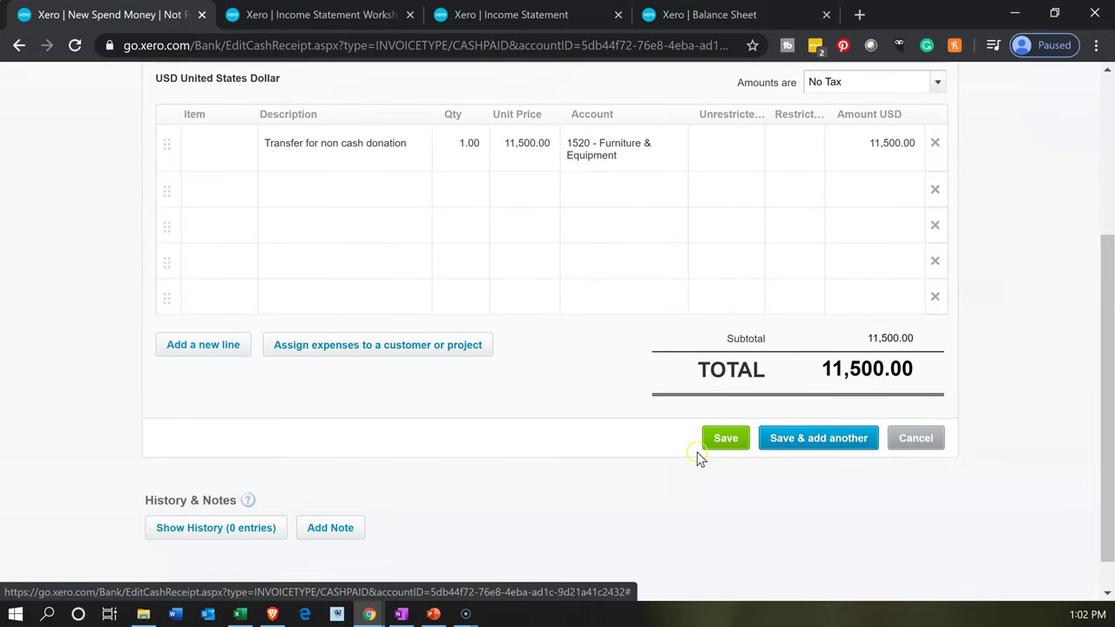
left_click(715, 452)
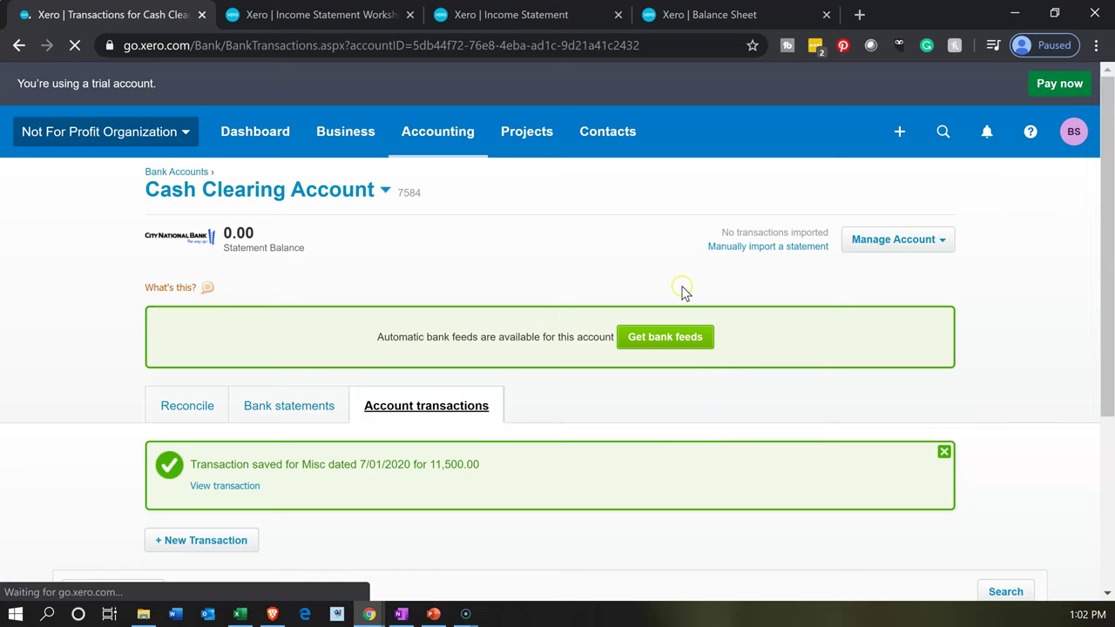
Refresh the January 31, 2020 Balance Sheet and examine its cash accounts and Furniture & Equipment
left_click(713, 15)
scroll(525, 456, "up", 4)
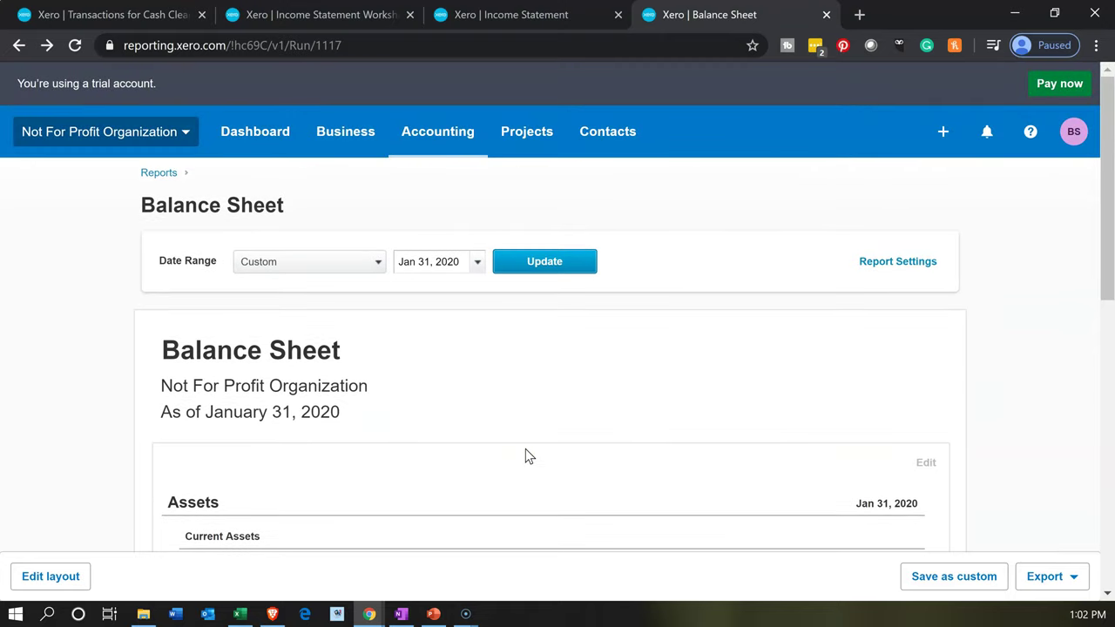
key("ctrl+plus")
key("ctrl+plus")
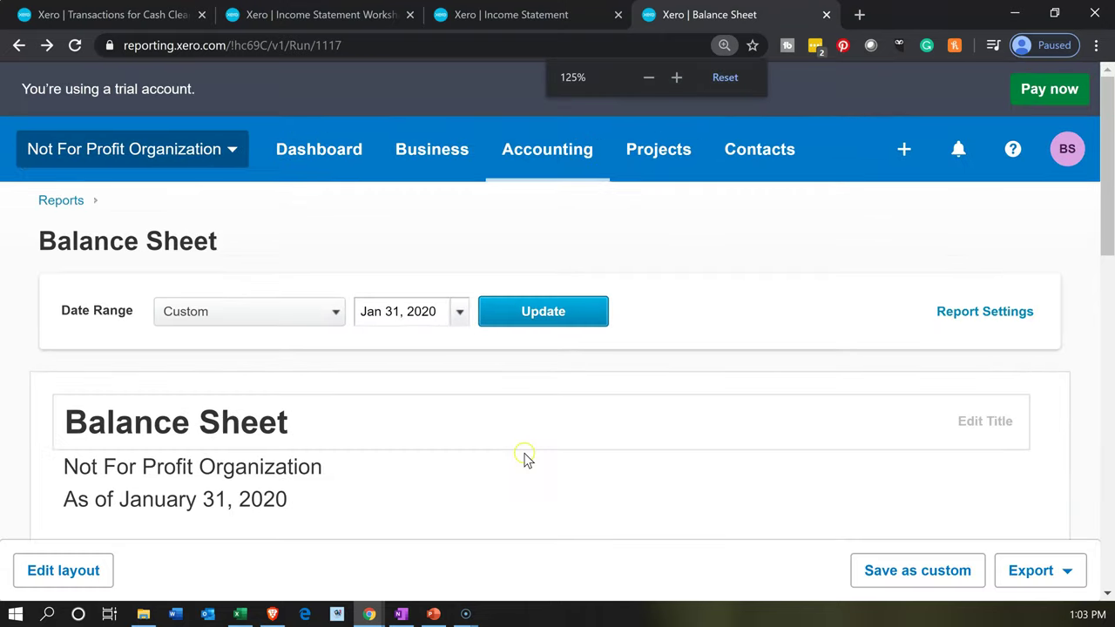
left_click(540, 319)
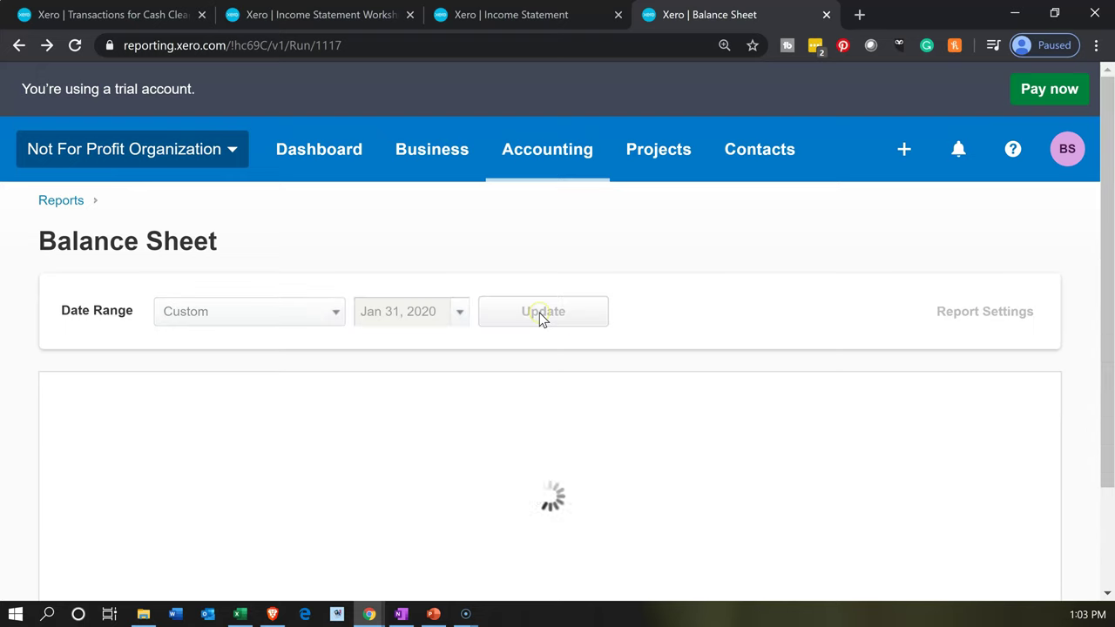
scroll(540, 319, "down", 3)
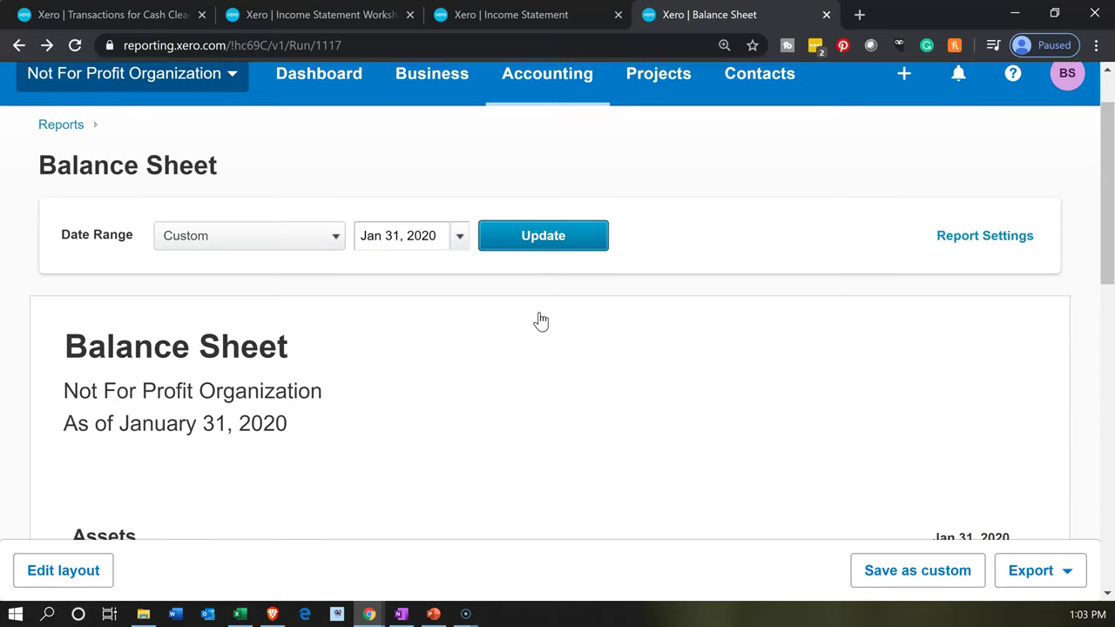
scroll(540, 321, "down", 3)
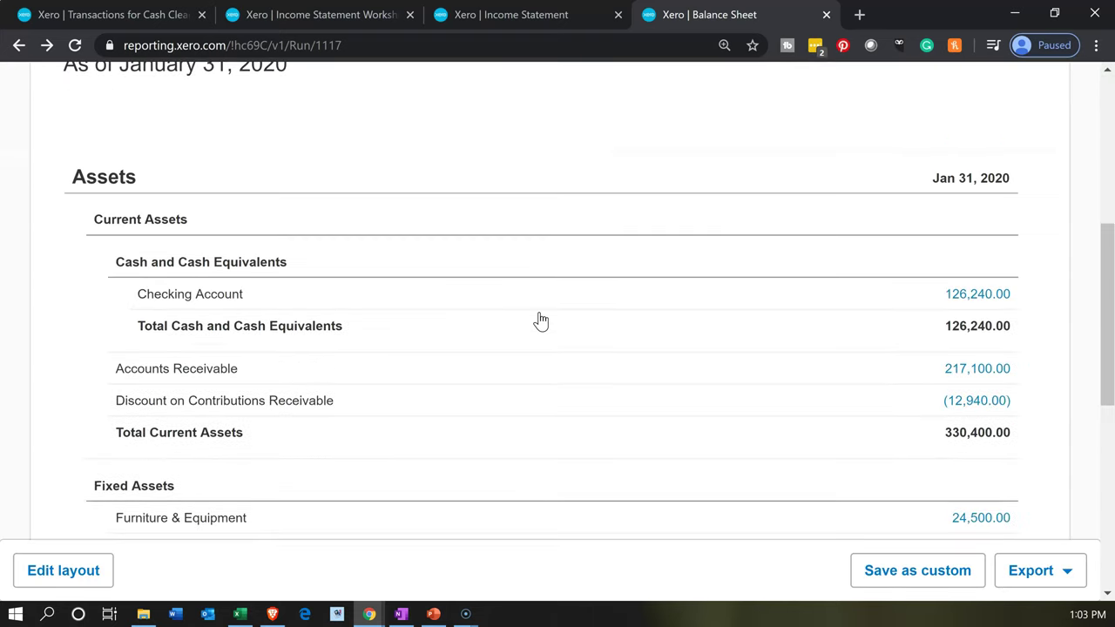